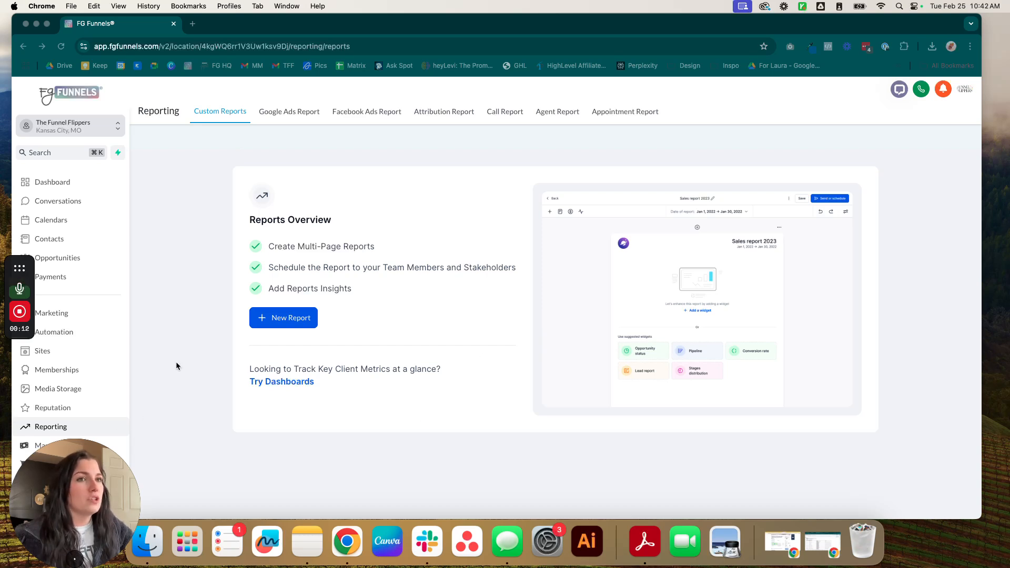
Look over the Google Ads and Facebook Ads reports, and return to the custom reports overview
left_click(316, 158)
left_click(289, 120)
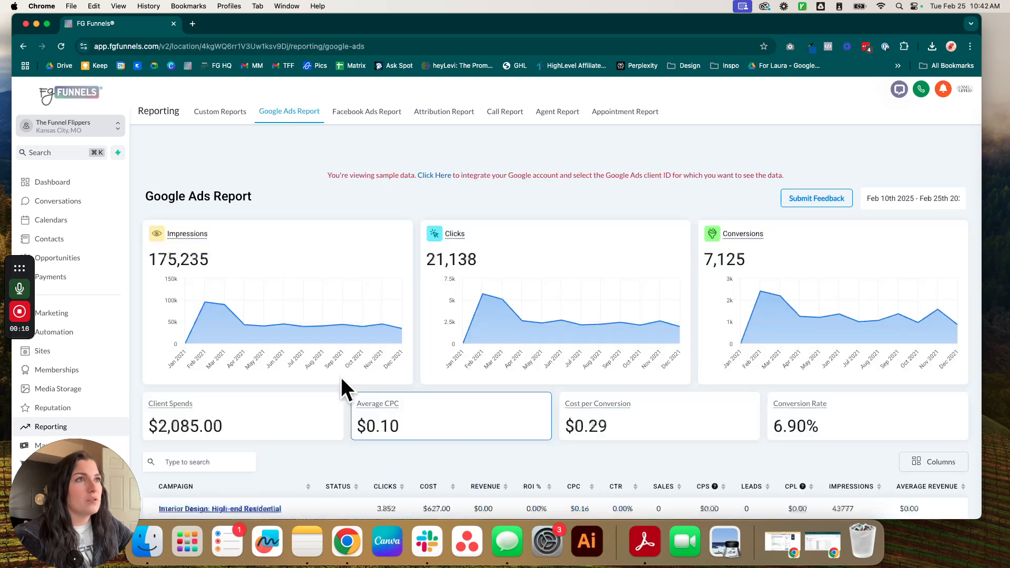
scroll(536, 254, "down", 3)
scroll(537, 254, "up", 3)
left_click(390, 115)
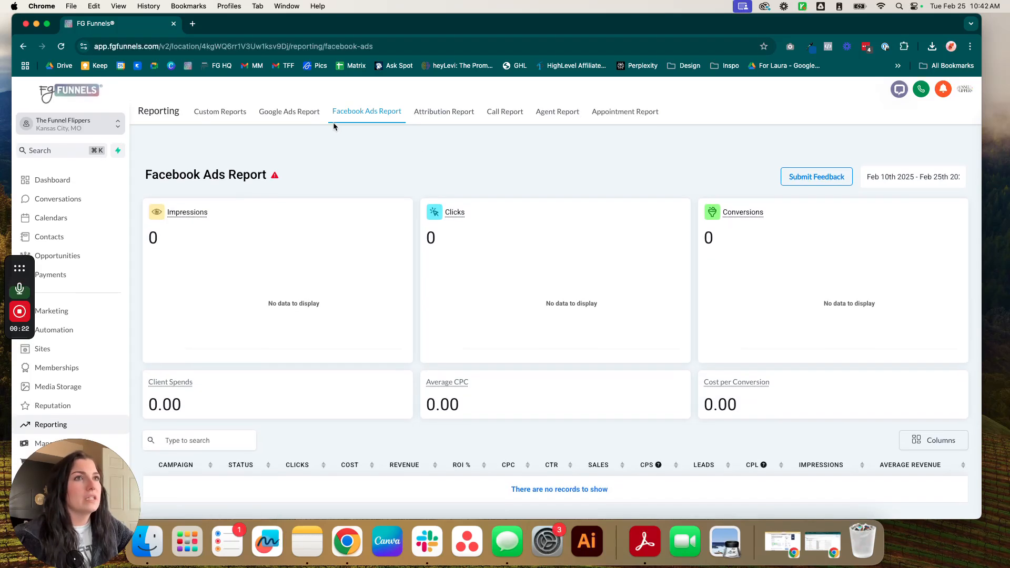
left_click(221, 110)
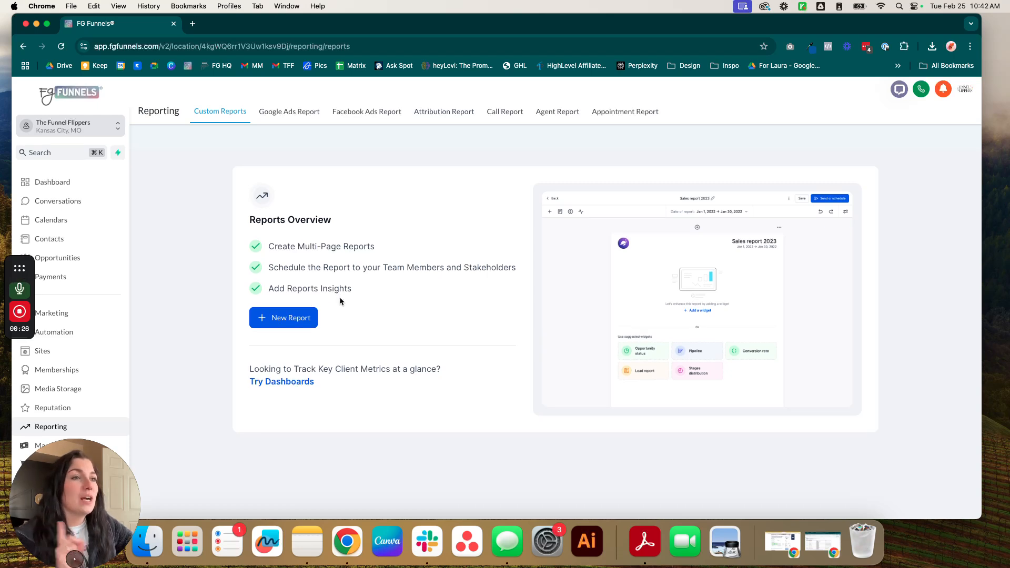
Review the report source options and create a new custom report from a blank start
left_click(288, 318)
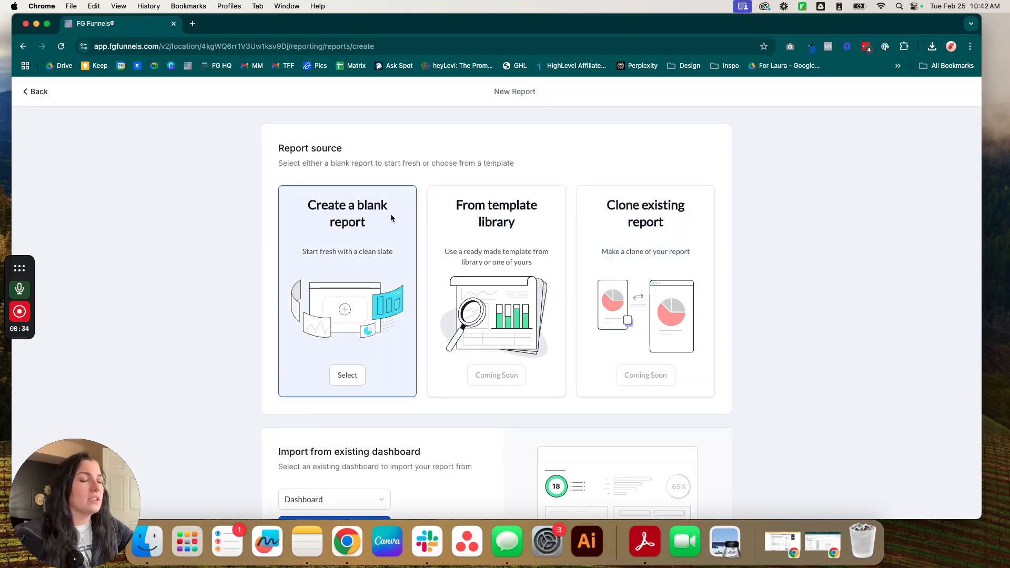
scroll(384, 254, "down", 2)
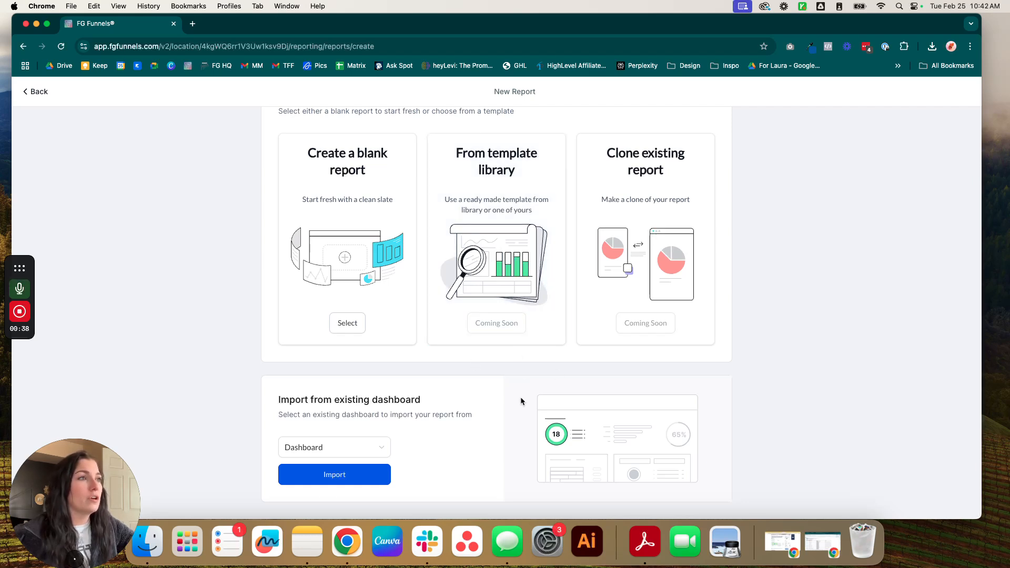
scroll(439, 361, "up", 2)
scroll(537, 391, "down", 2)
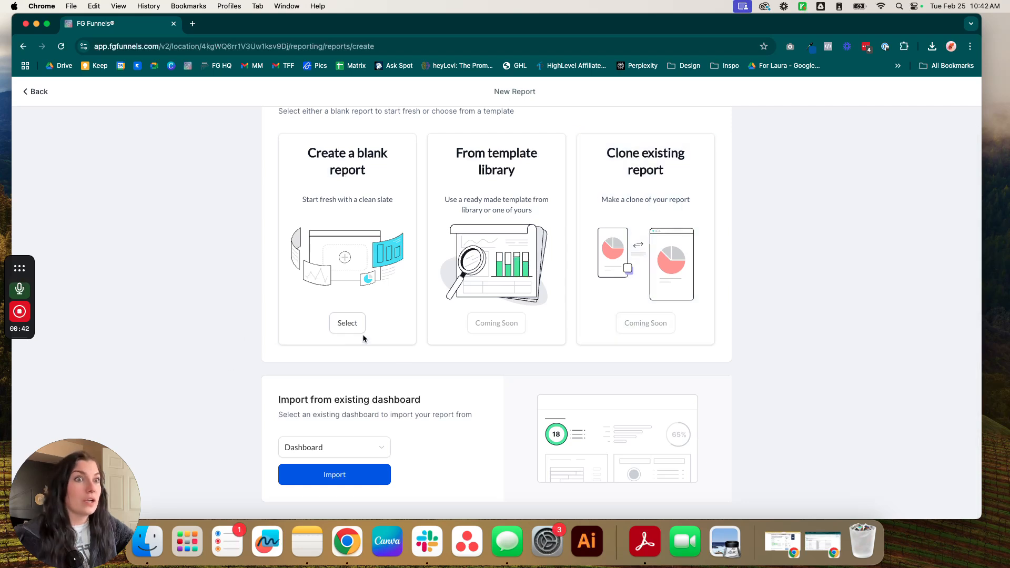
left_click(348, 323)
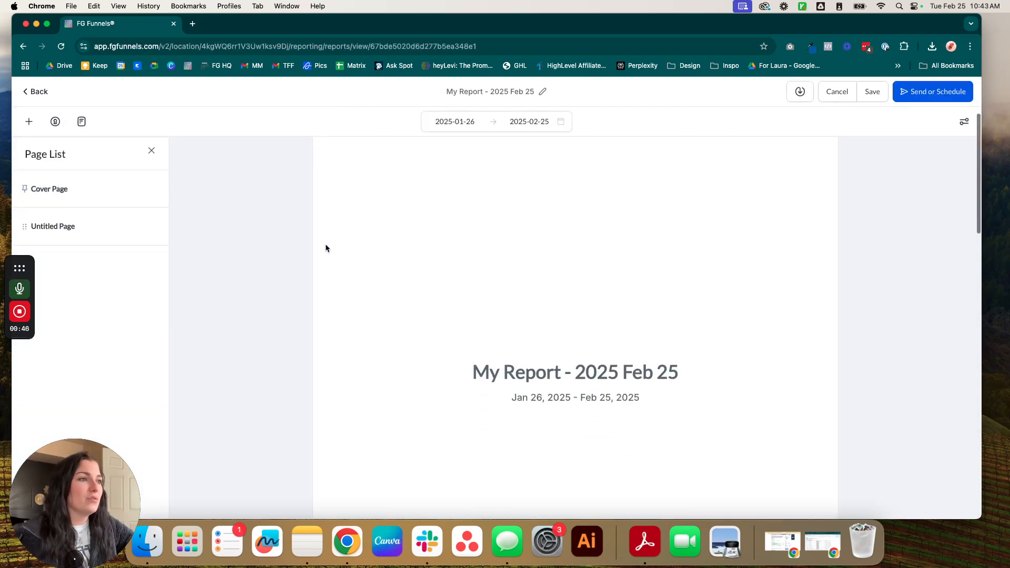
Leave the blank report and create another report by importing the existing Whole Business Management dashboard
left_click(38, 94)
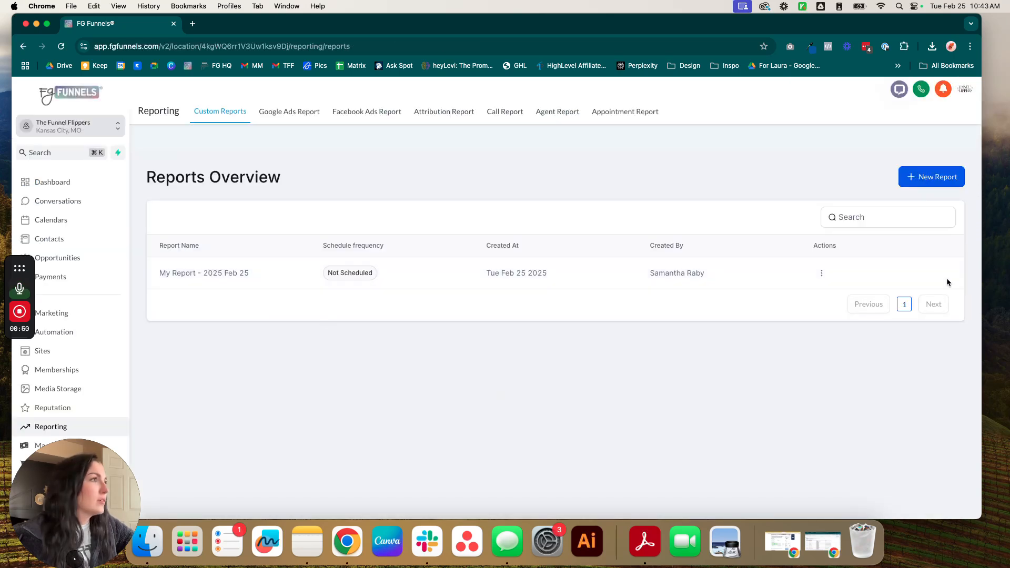
left_click(909, 174)
scroll(527, 363, "down", 2)
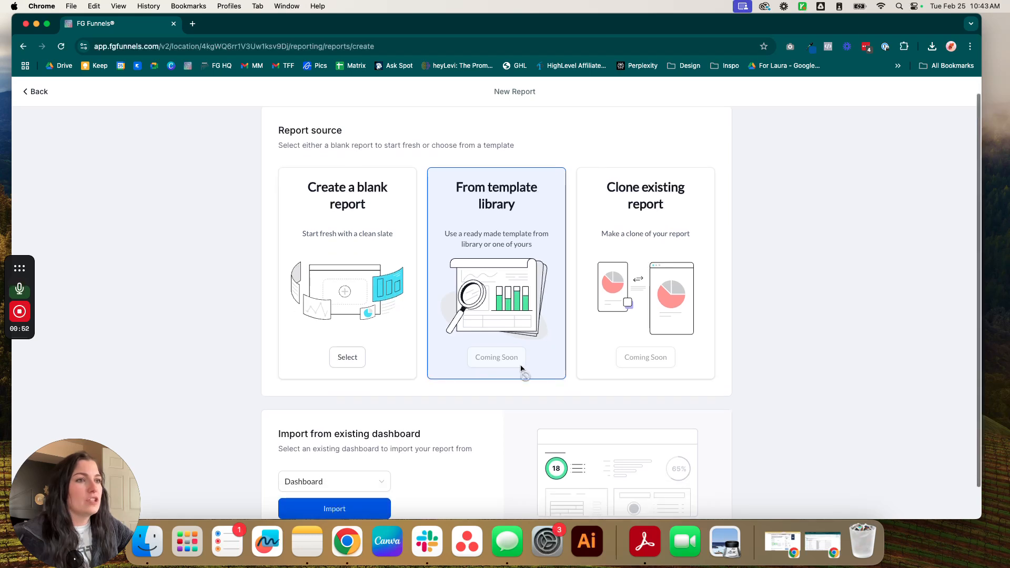
left_click(344, 446)
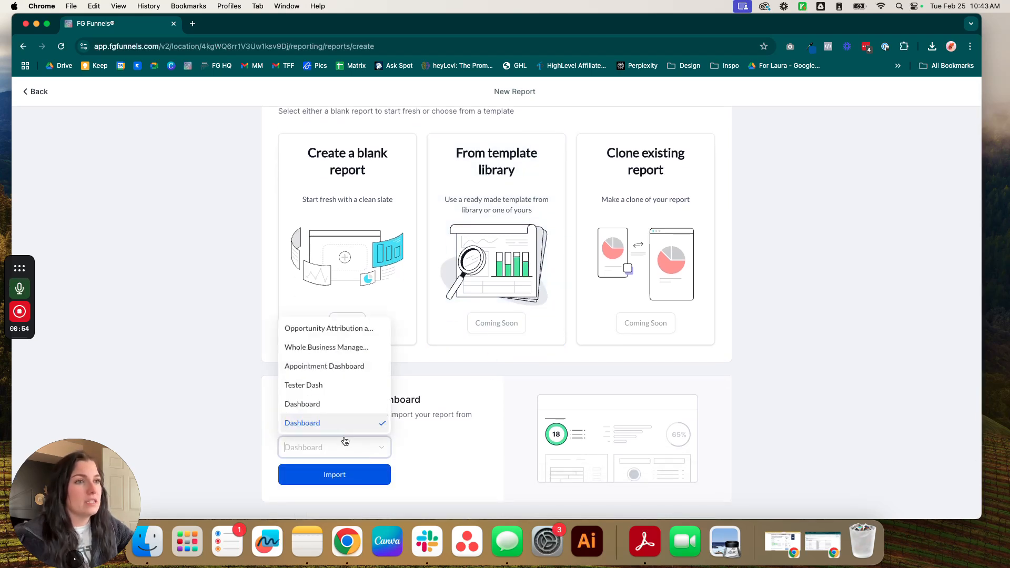
left_click(316, 348)
left_click(334, 476)
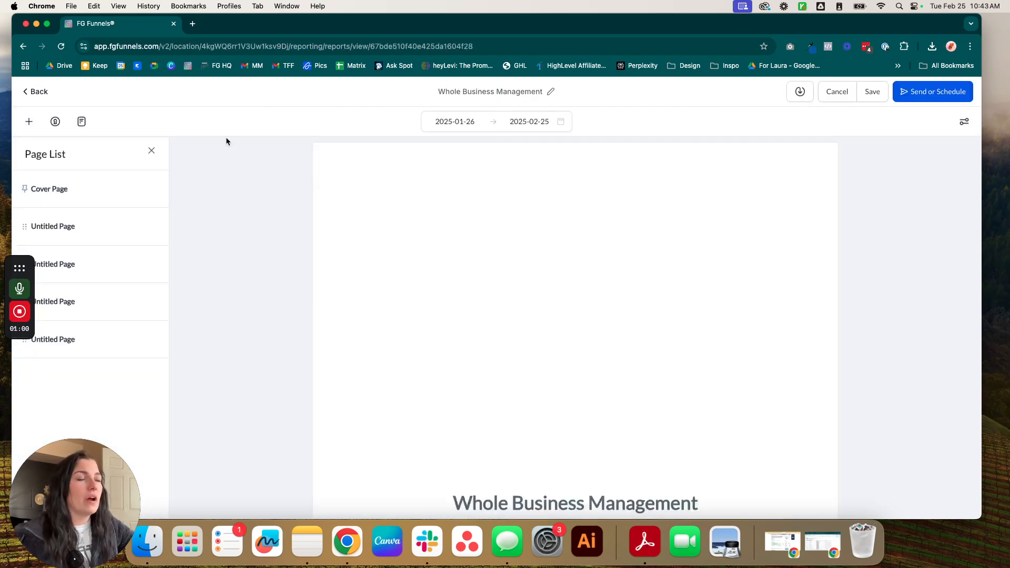
Examine the widgets on all pages of the imported Whole Business Management report
scroll(716, 196, "down", 10)
scroll(909, 314, "up", 8)
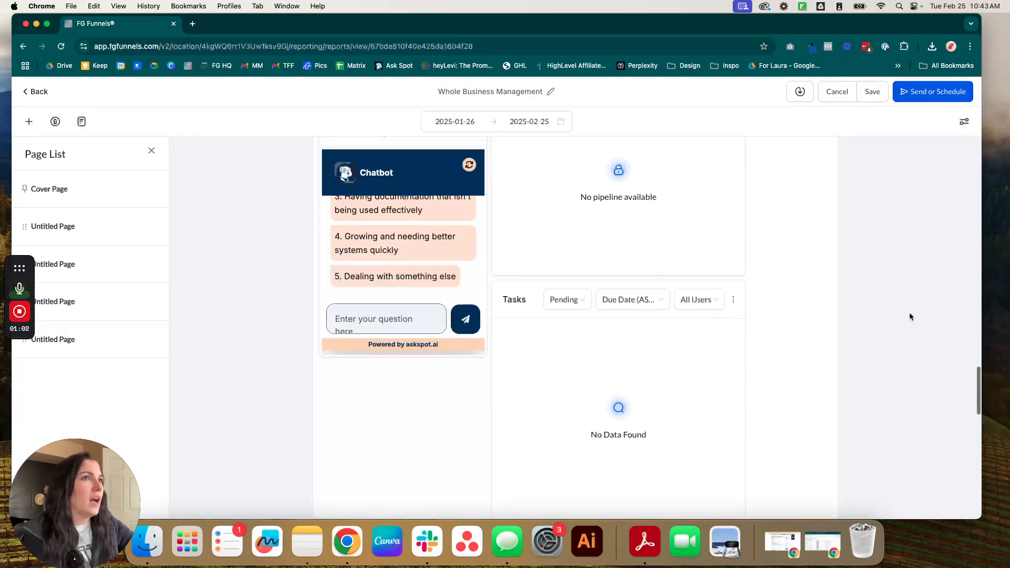
scroll(908, 317, "up", 10)
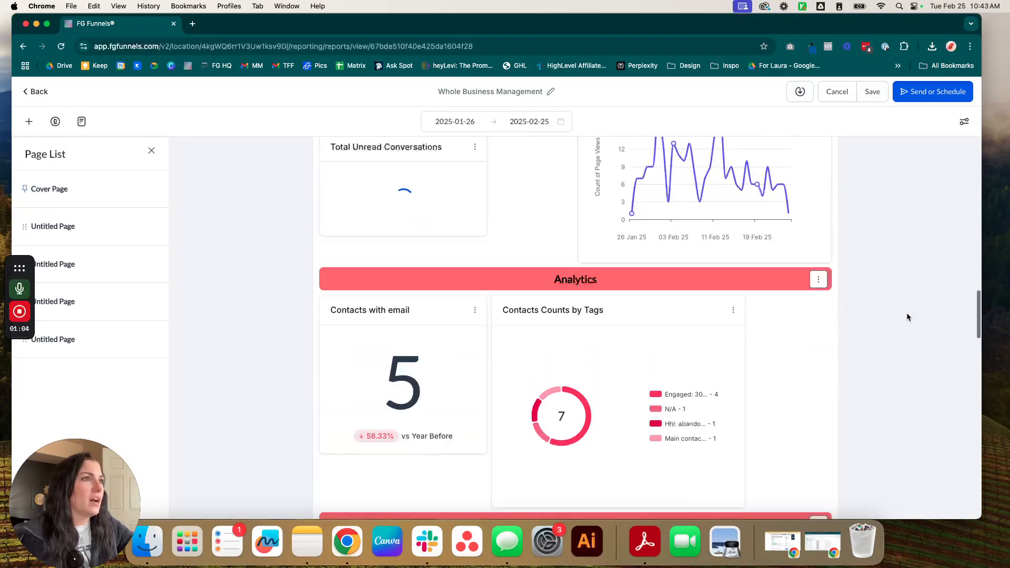
scroll(907, 317, "up", 5)
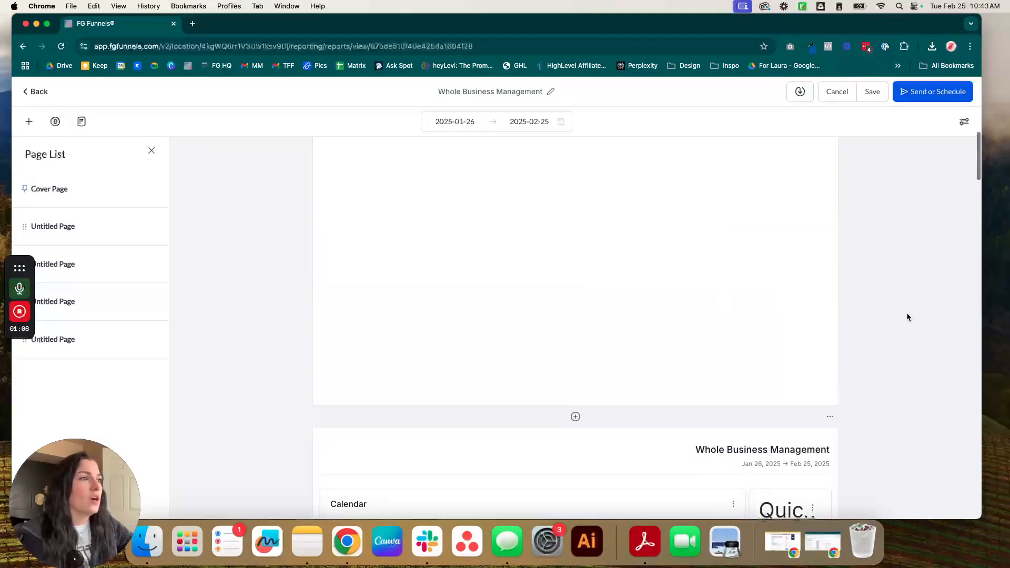
scroll(907, 317, "down", 10)
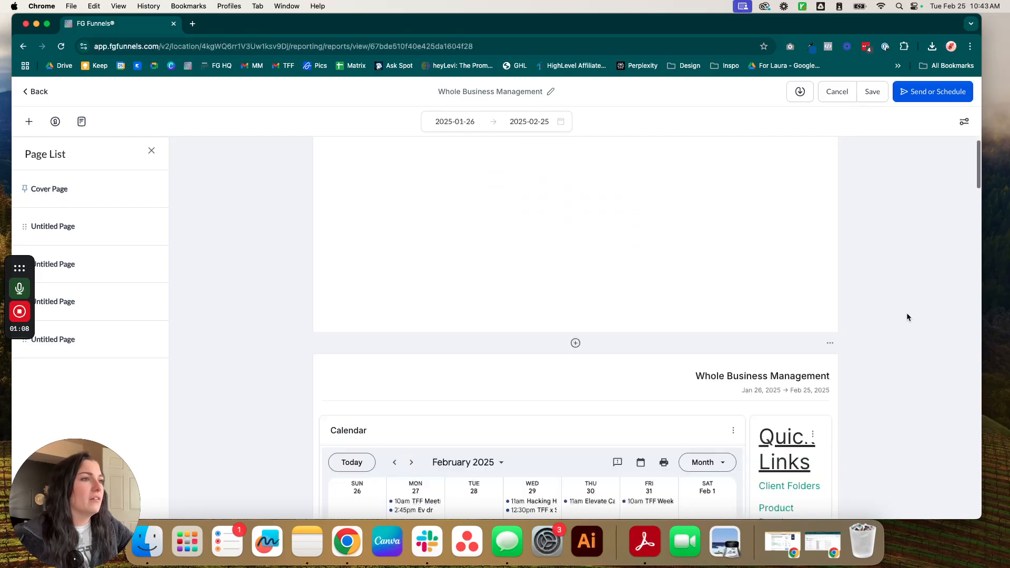
scroll(907, 317, "down", 10)
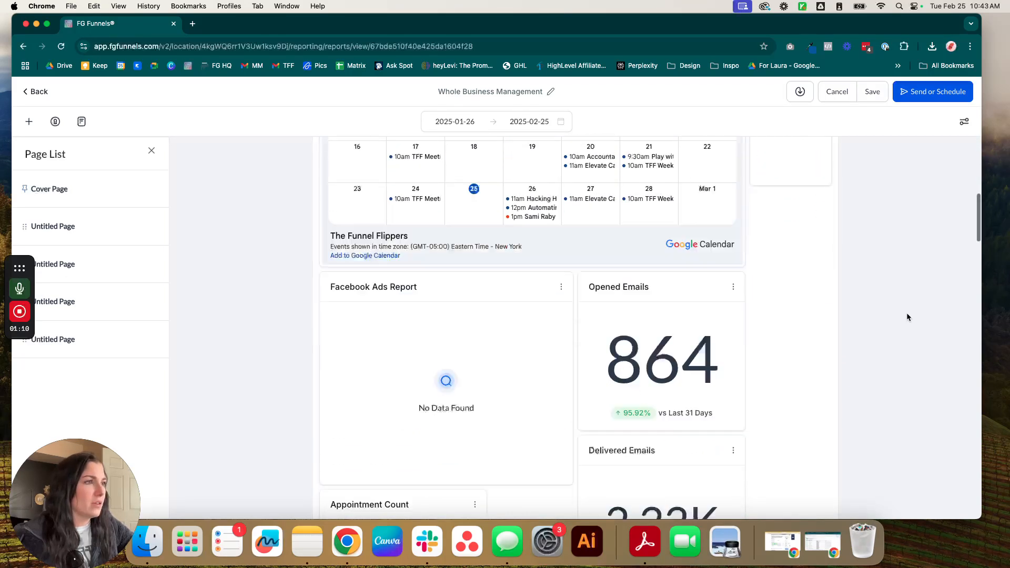
scroll(907, 317, "down", 10)
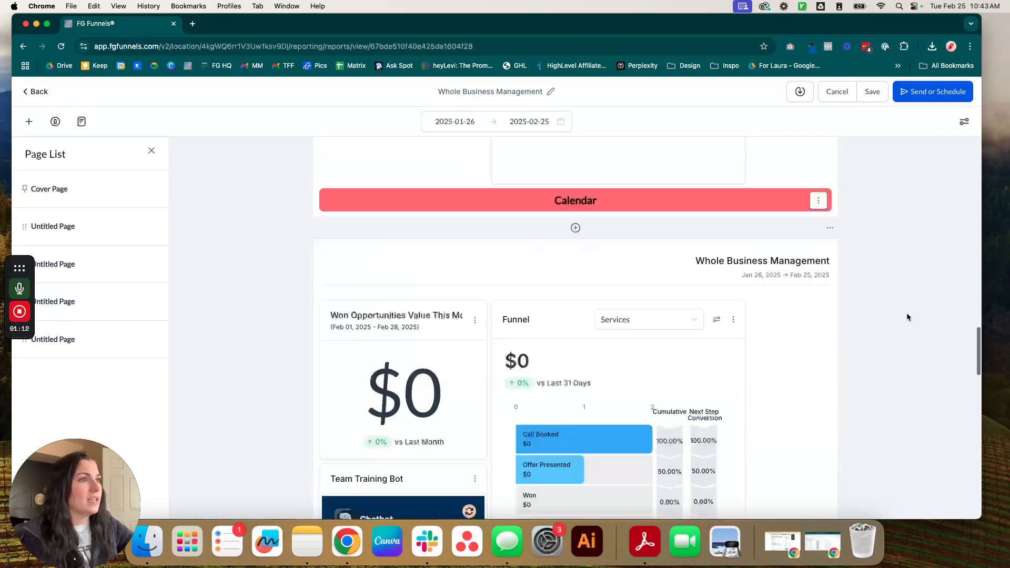
scroll(907, 317, "down", 10)
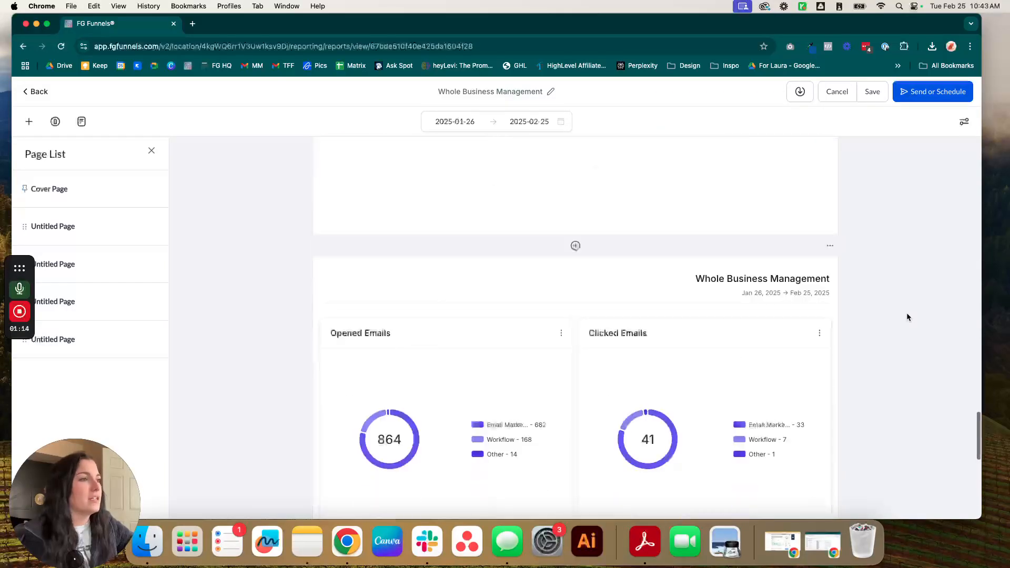
scroll(907, 317, "up", 13)
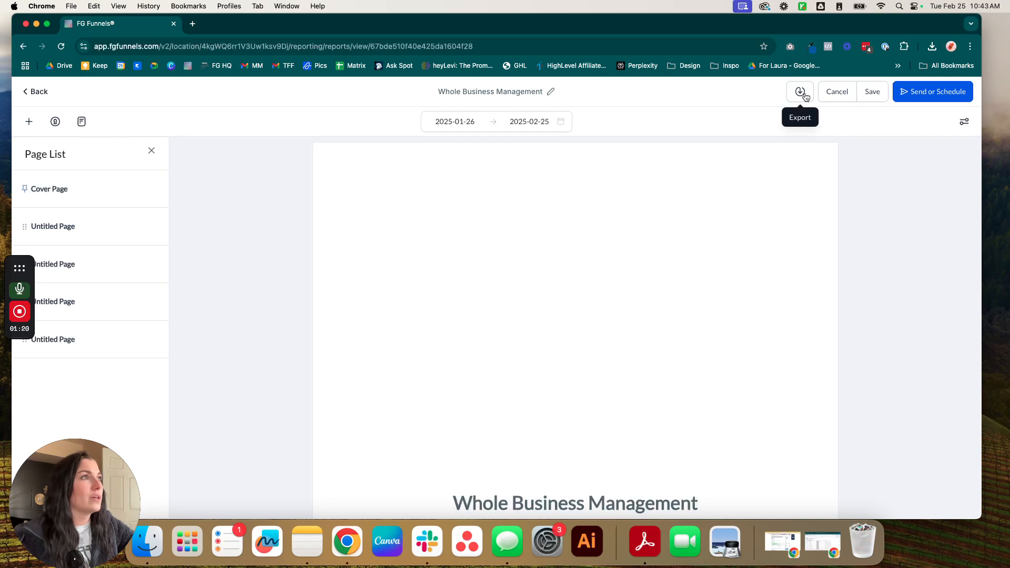
Return to the reports overview, reopen the blank report "My Report - 2025 Feb 25" and look through its pages
left_click(33, 92)
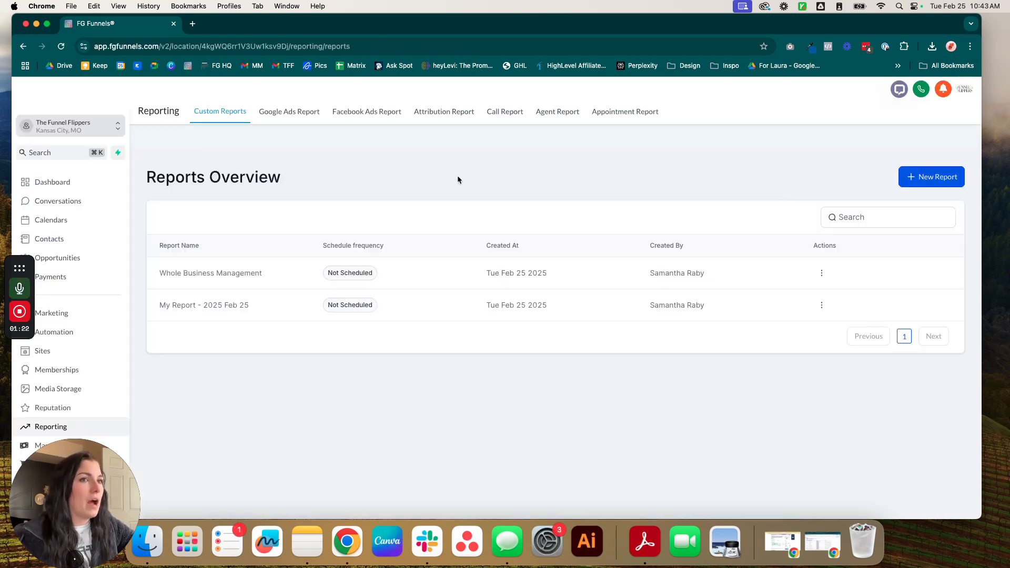
left_click(822, 305)
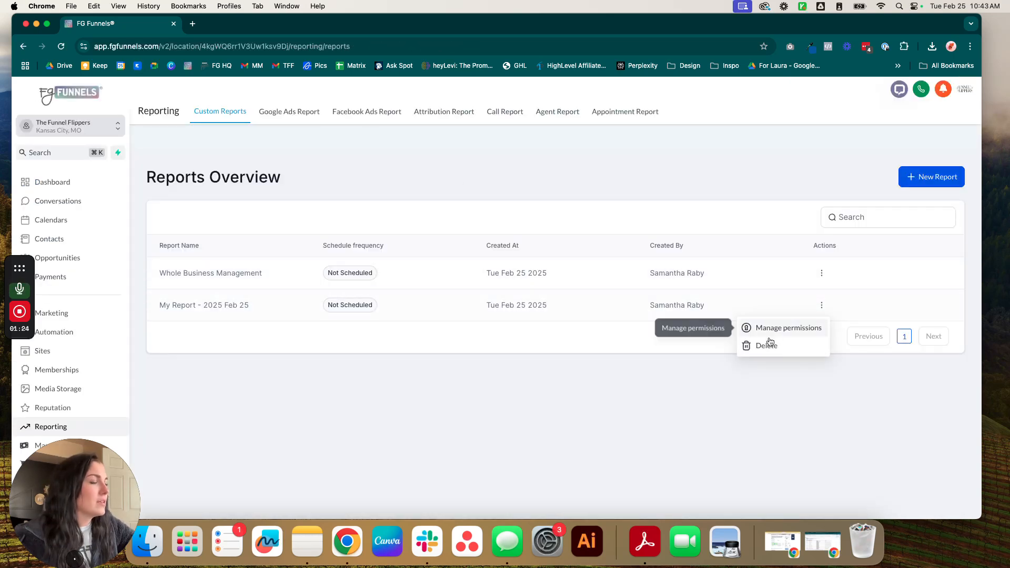
left_click(327, 312)
left_click(239, 307)
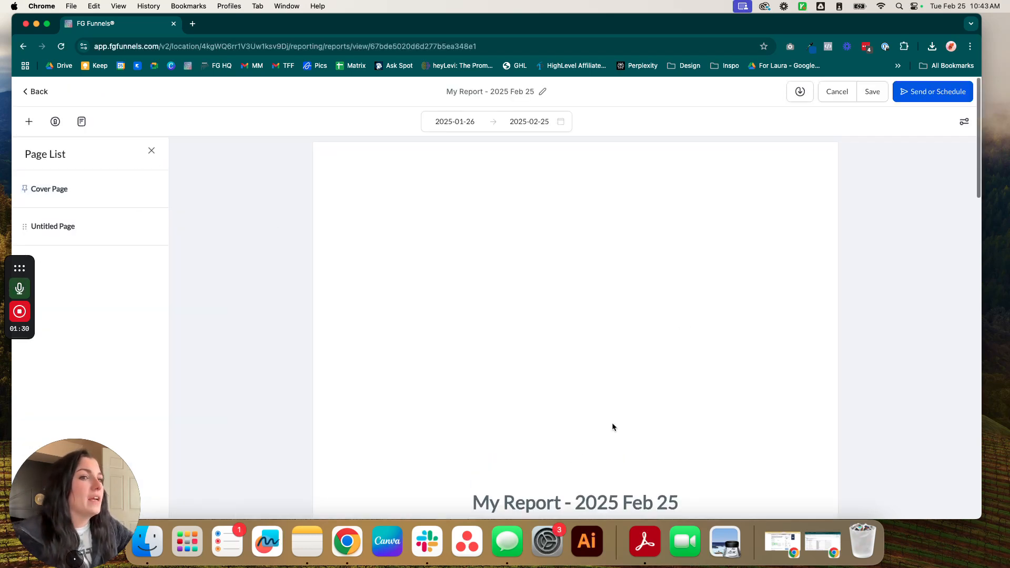
scroll(611, 424, "down", 3)
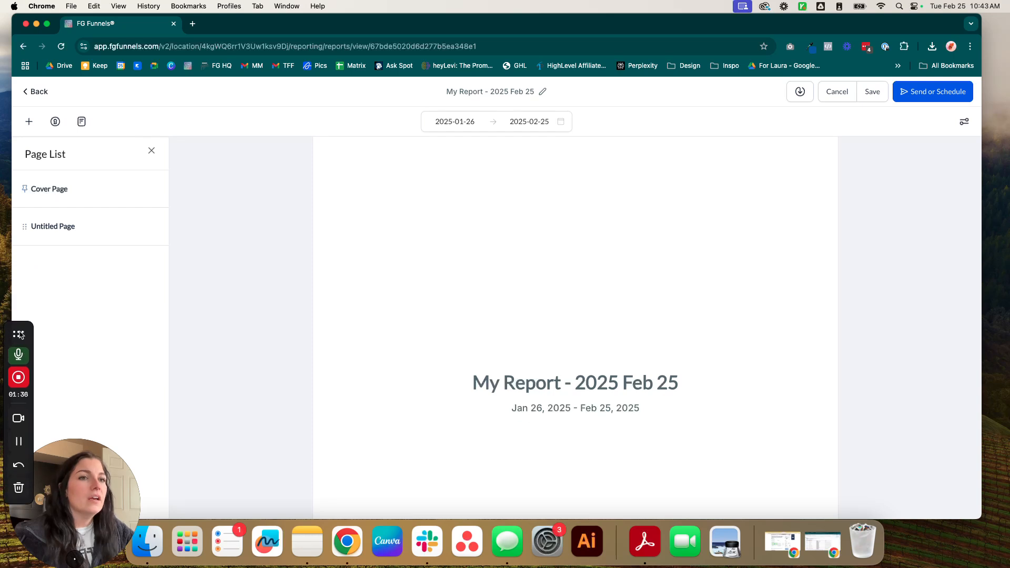
scroll(584, 425, "down", 15)
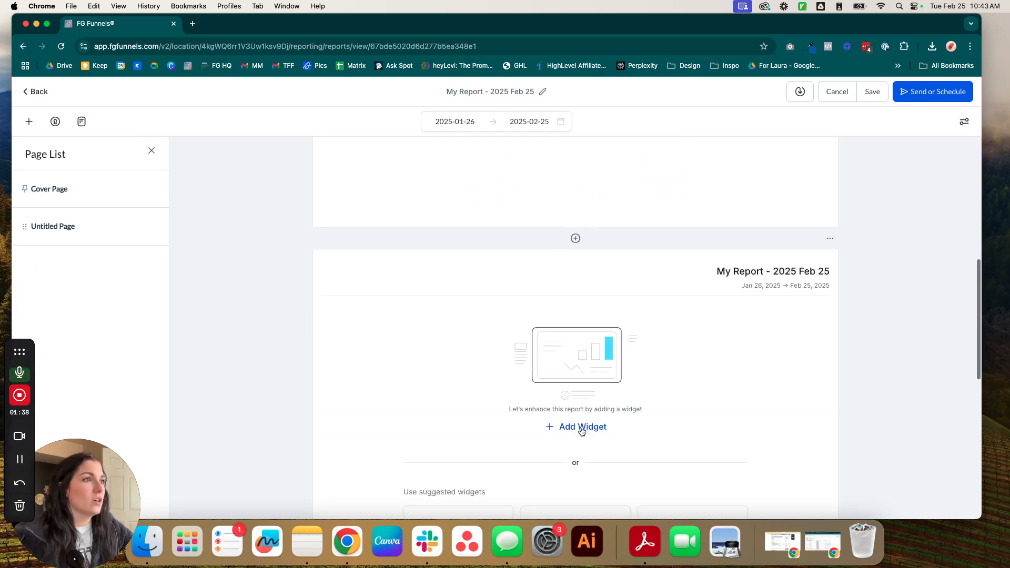
scroll(581, 426, "up", 15)
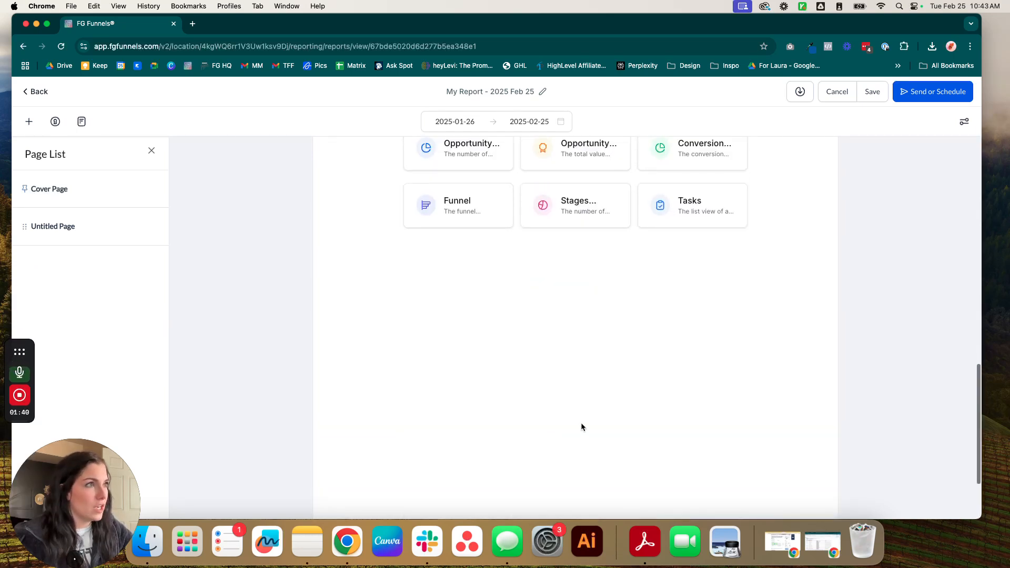
scroll(581, 427, "up", 5)
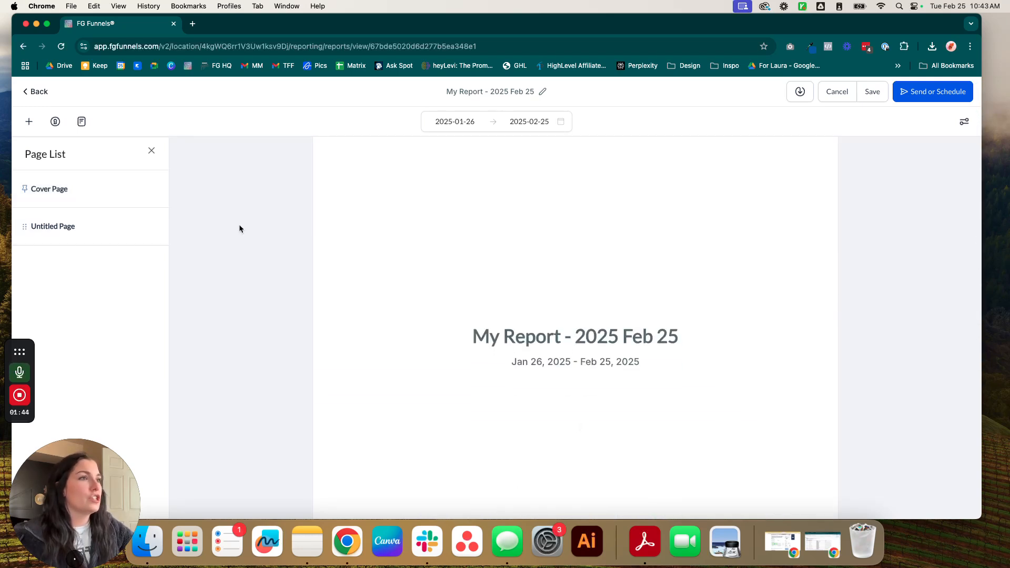
Set the report's date range to 2025-01-01 through 2025-02-25
left_click_drag(473, 336, 691, 356)
left_click(698, 371)
scroll(656, 379, "down", 1)
left_click(465, 121)
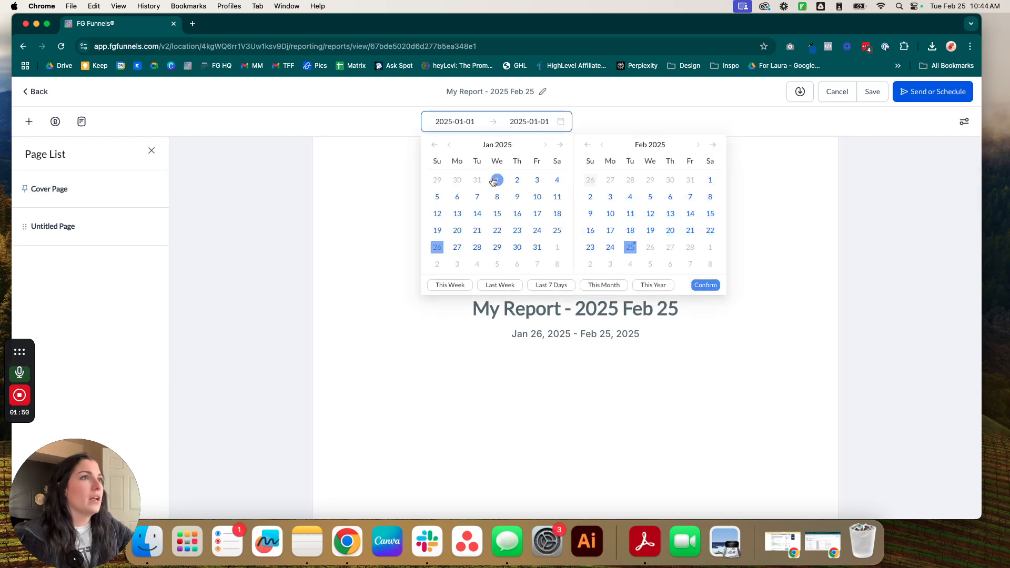
left_click(498, 180)
left_click(706, 285)
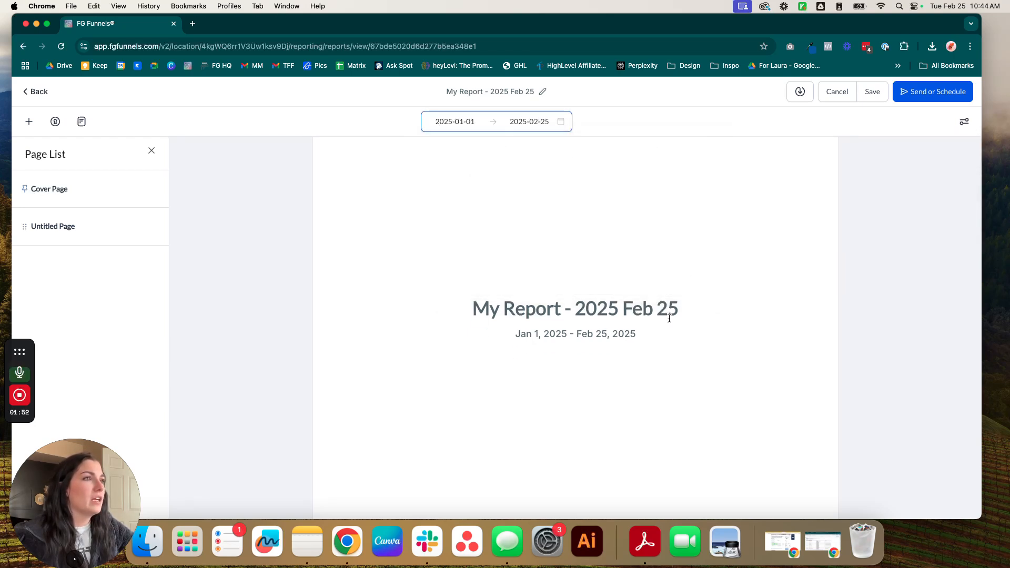
Rename the untitled page below the cover page as "Traffic Report"
scroll(671, 321, "down", 10)
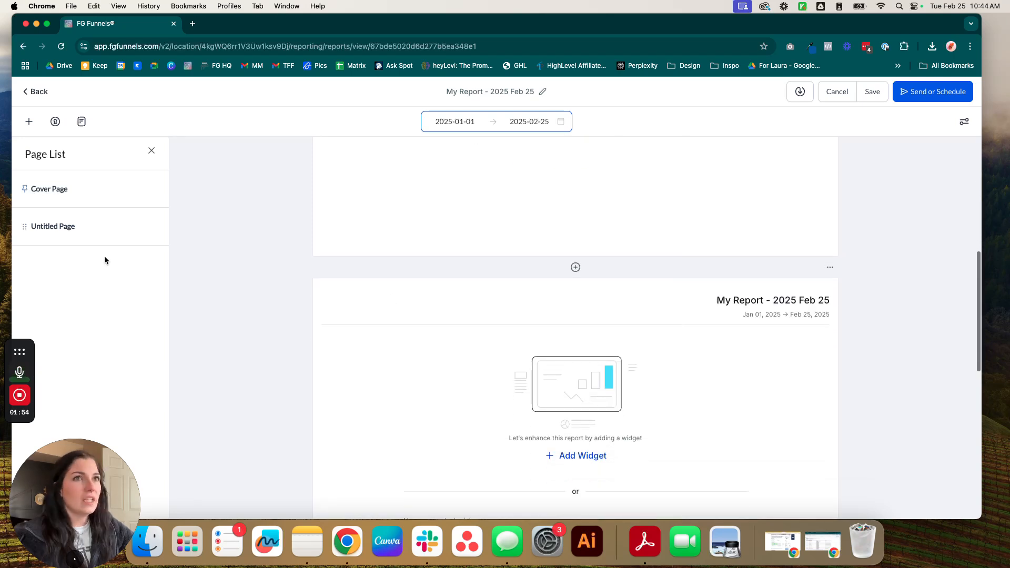
left_click(157, 228)
left_click(139, 245)
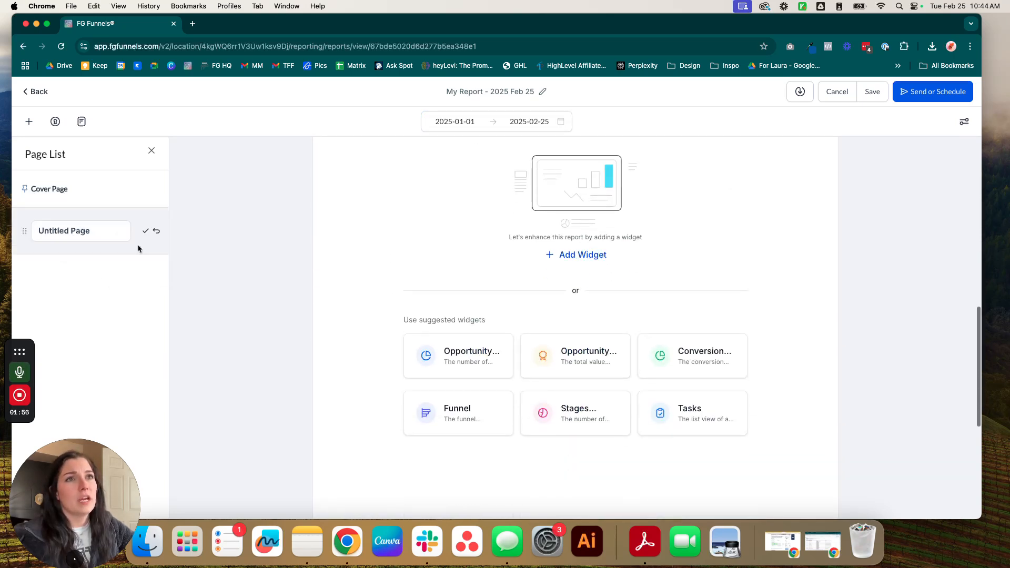
left_click_drag(97, 228, 43, 232)
double_click(66, 232)
left_click(65, 232)
triple_click(65, 232)
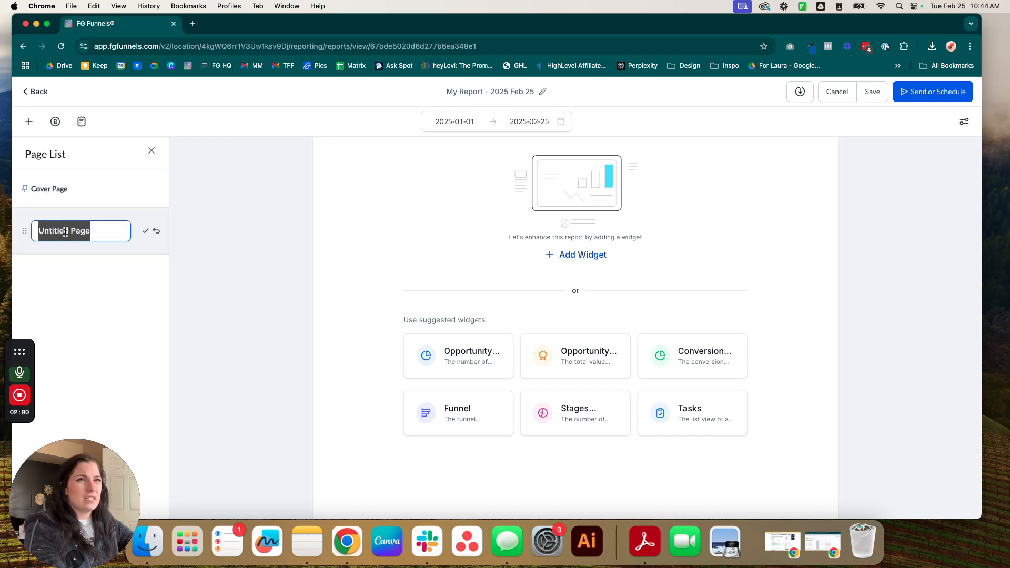
type("Traffic Report")
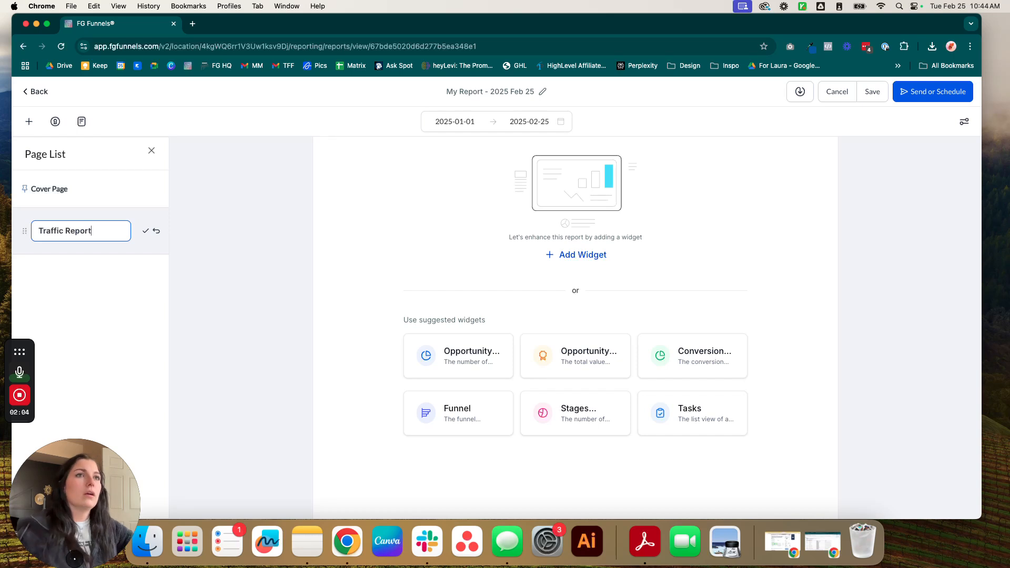
left_click(146, 231)
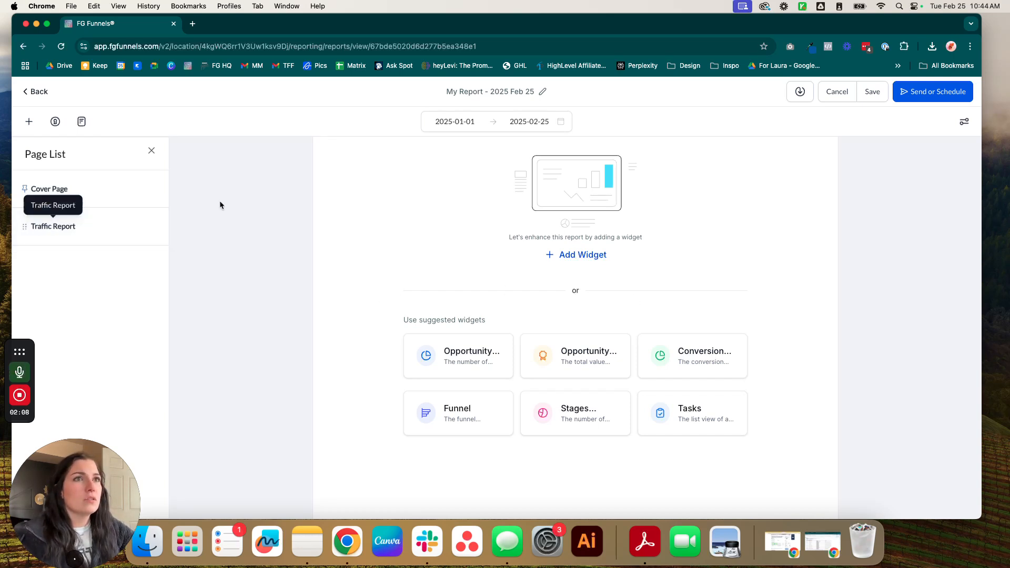
scroll(465, 251, "up", 4)
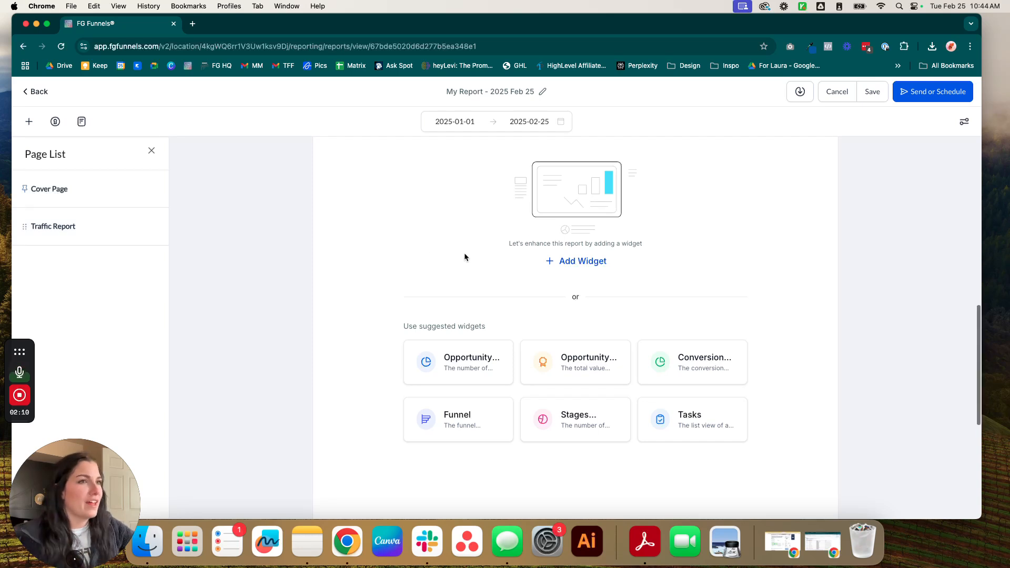
scroll(763, 273, "down", 1)
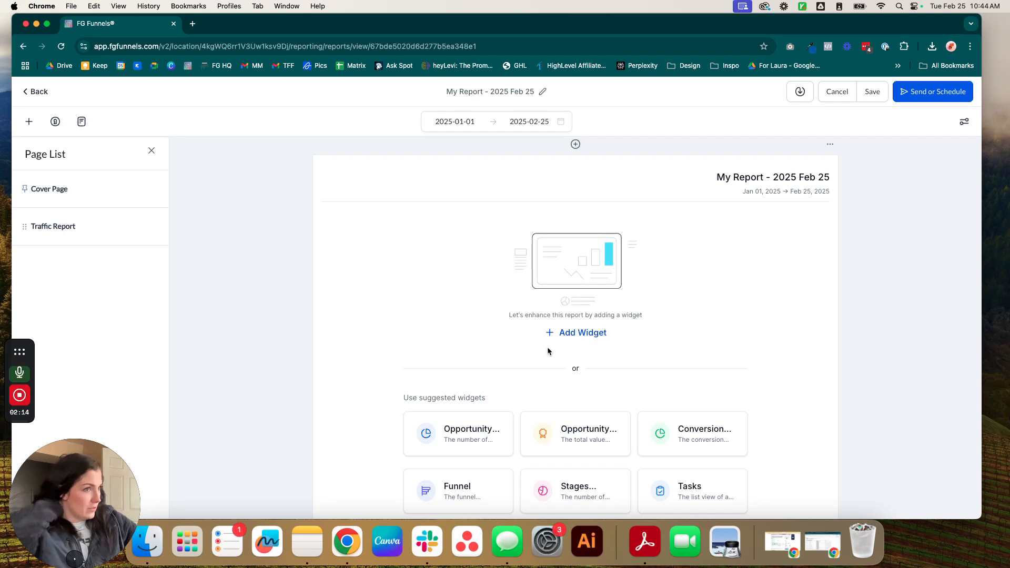
Start adding a Total Funnel Views widget from the Visitor Data category to the empty Traffic Report page
scroll(547, 340, "down", 1)
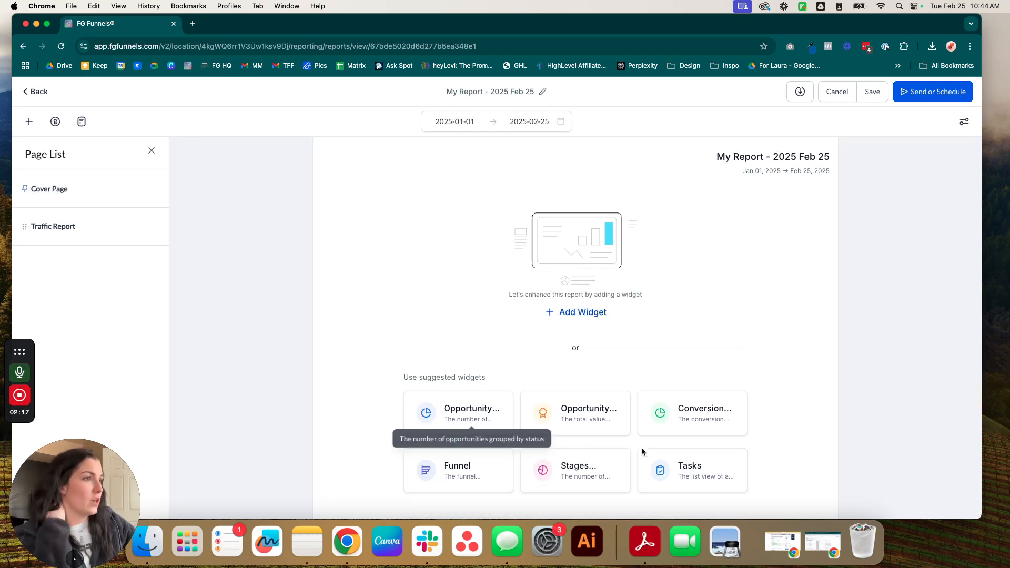
left_click(575, 314)
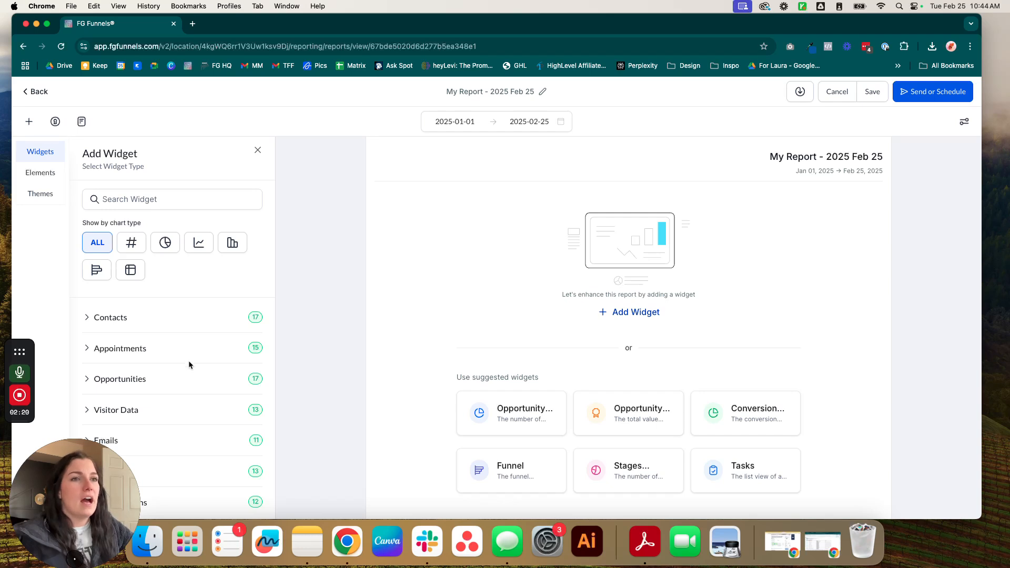
scroll(189, 359, "down", 2)
left_click_drag(52, 504, 19, 515)
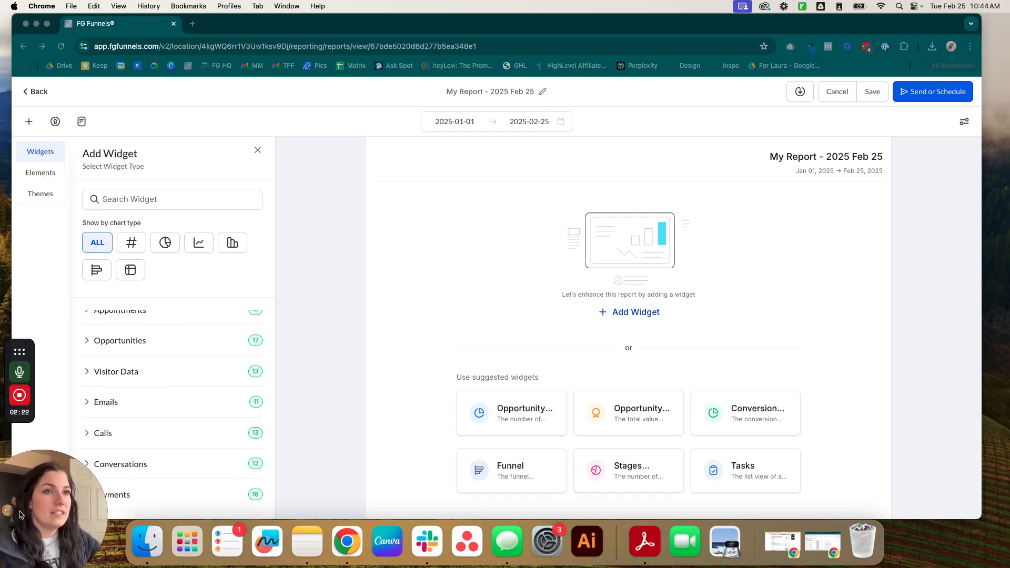
left_click(93, 372)
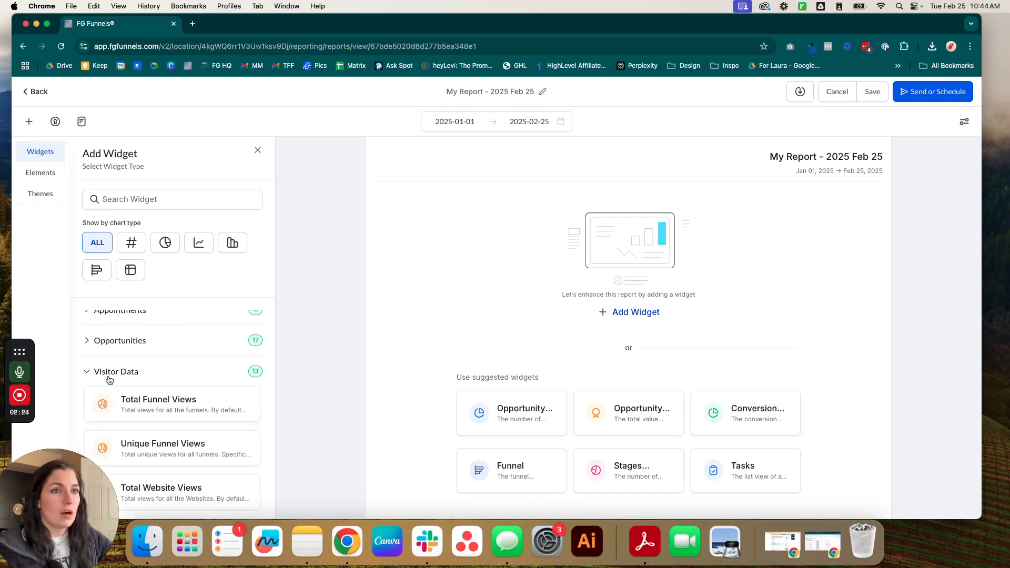
scroll(166, 368, "down", 3)
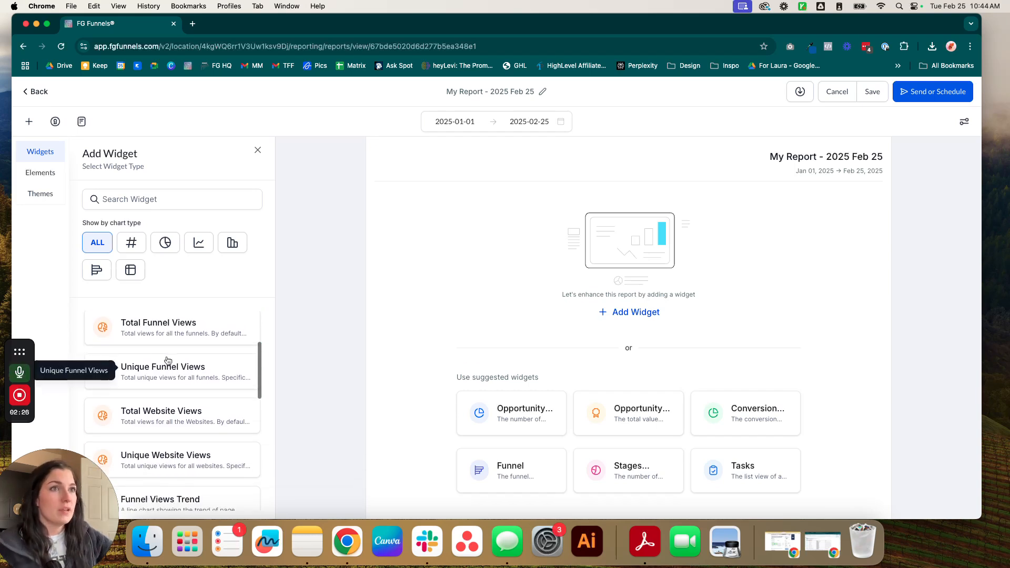
left_click_drag(149, 326, 465, 325)
scroll(150, 415, "up", 2)
left_click(150, 371)
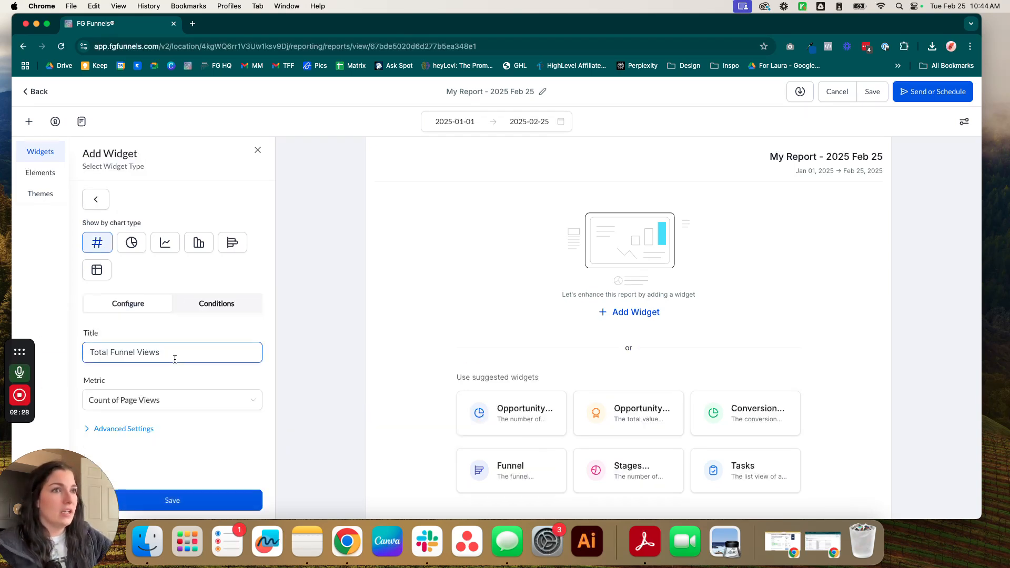
Set the Total Funnel Views widget's comparison date range to Year before, keeping the Count of Page Views metric, and save the widget
left_click(138, 427)
scroll(147, 415, "down", 3)
scroll(150, 399, "up", 2)
scroll(168, 376, "up", 1)
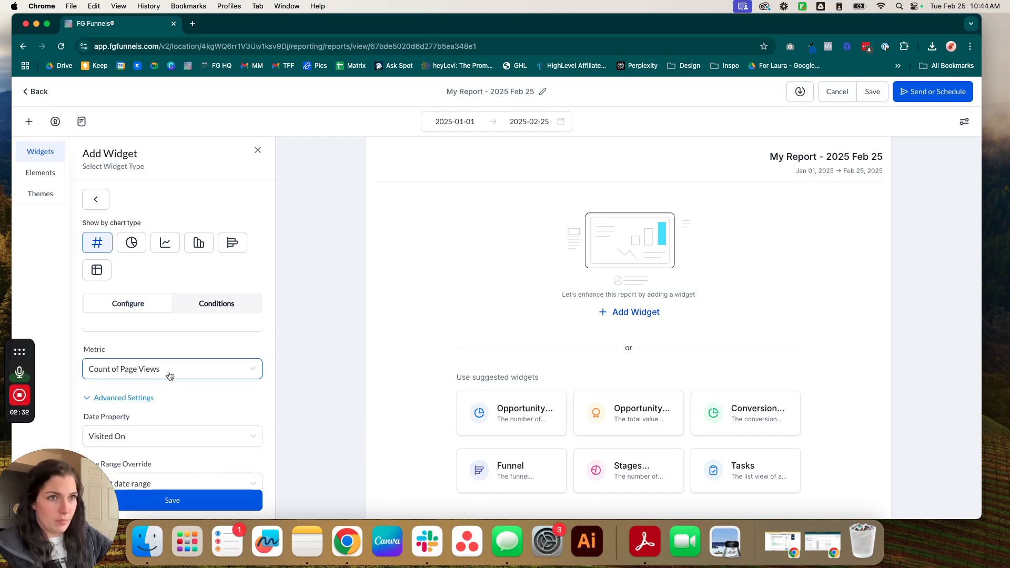
left_click(170, 376)
left_click(178, 390)
scroll(158, 383, "down", 3)
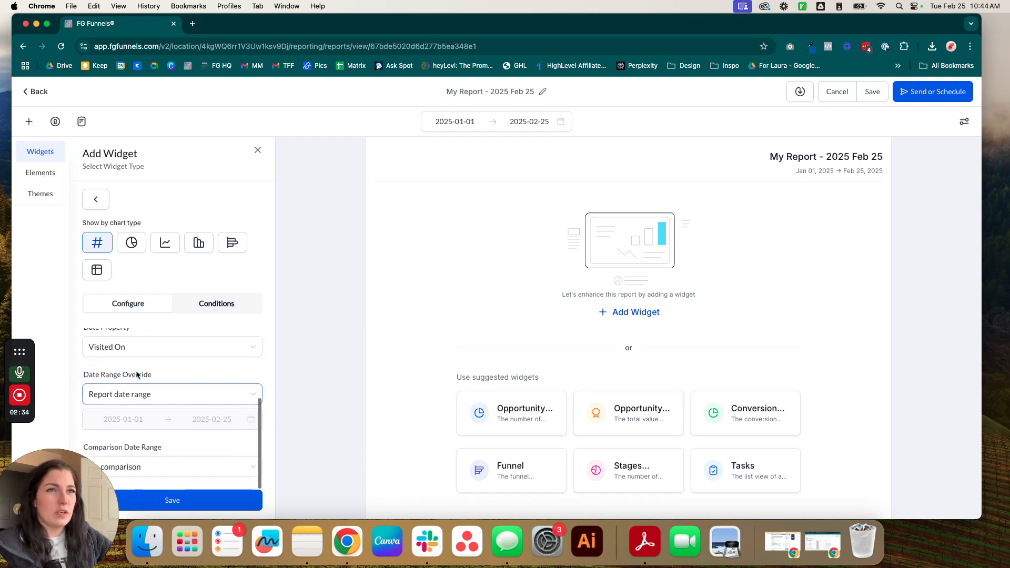
left_click(142, 467)
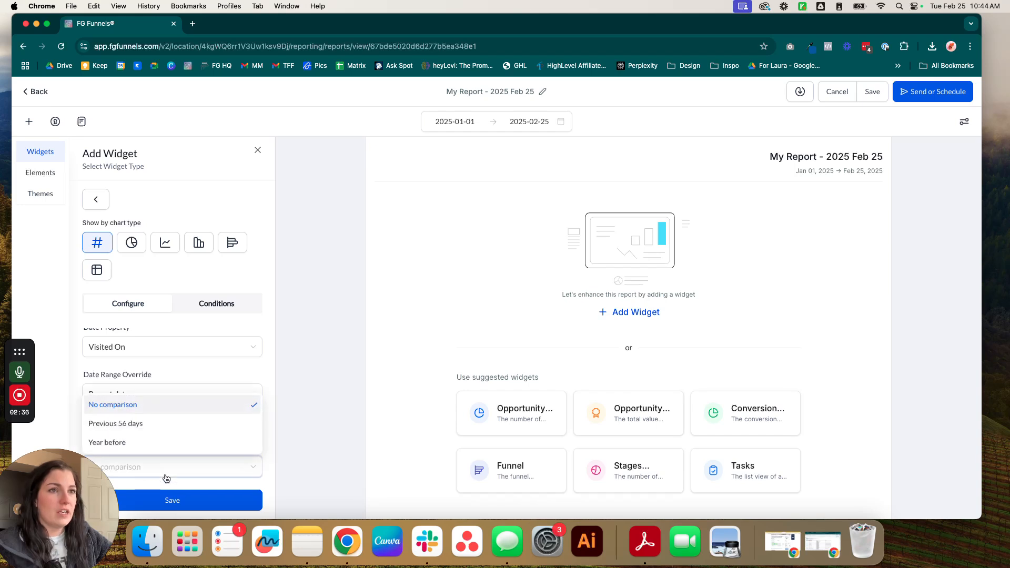
left_click(126, 443)
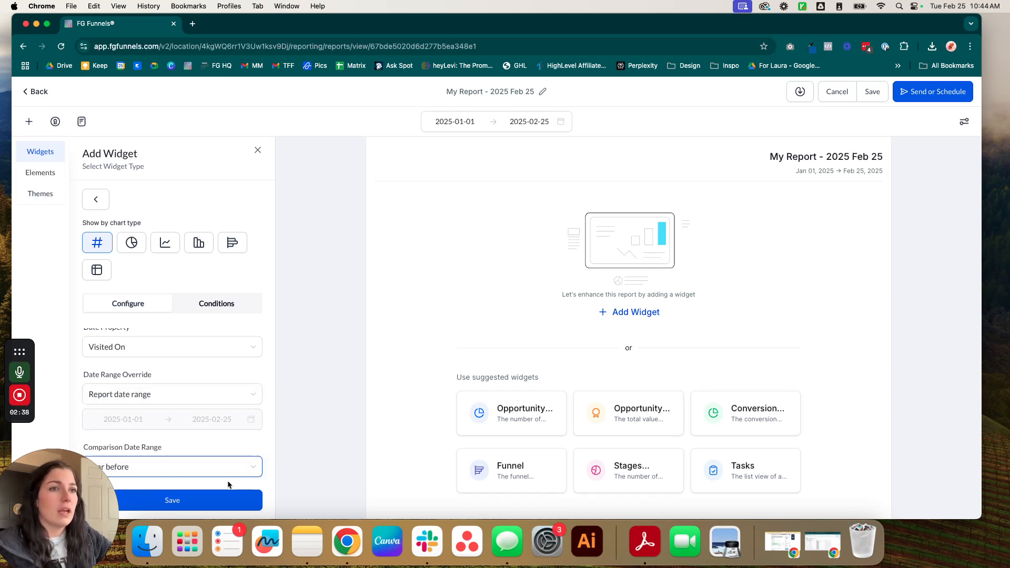
left_click(199, 501)
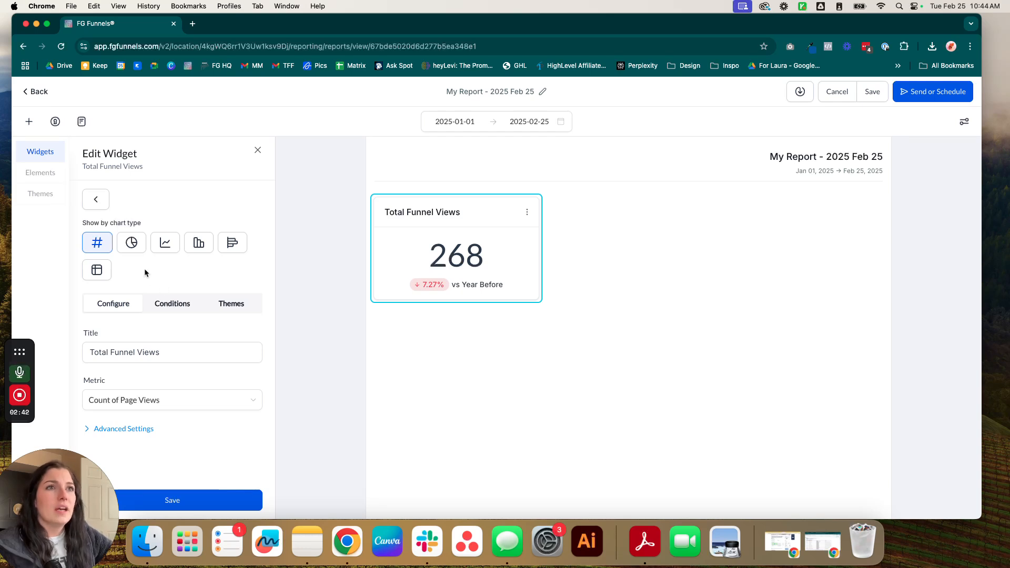
Try the pie, line, horizontal bar and table chart types for the Total Funnel Views widget, and open and close its records
left_click(128, 252)
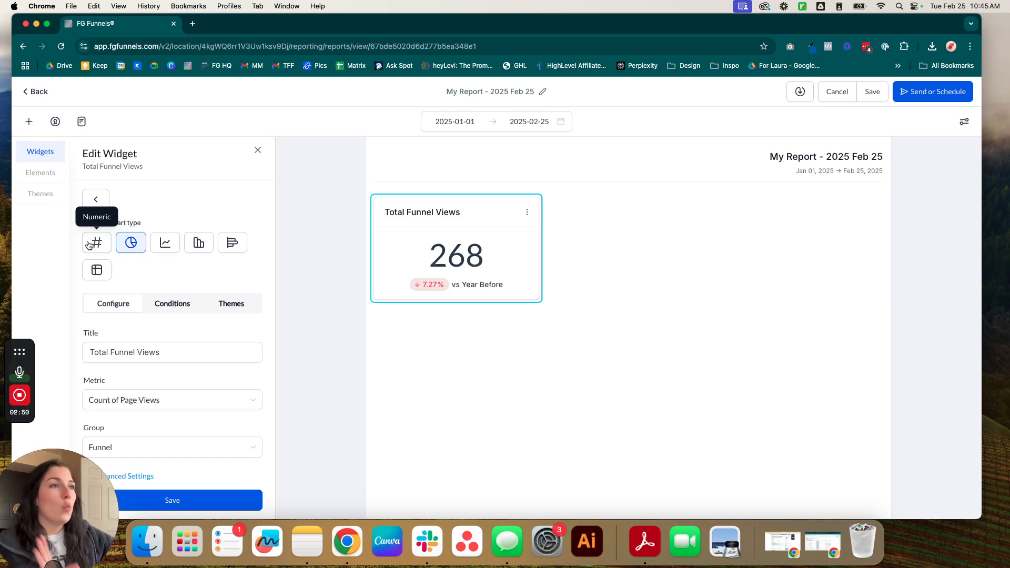
left_click(163, 246)
left_click(233, 244)
left_click(98, 270)
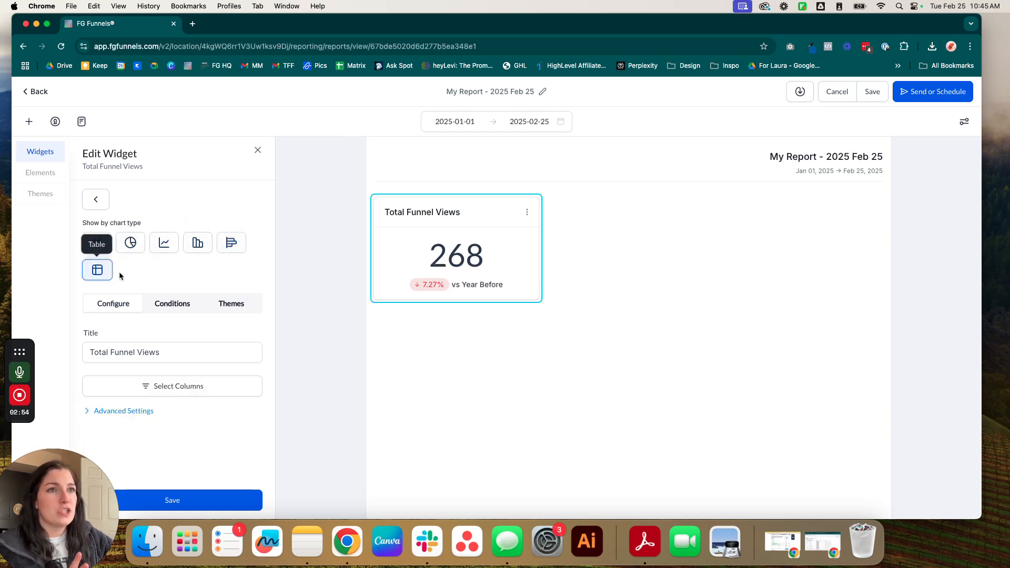
left_click(437, 266)
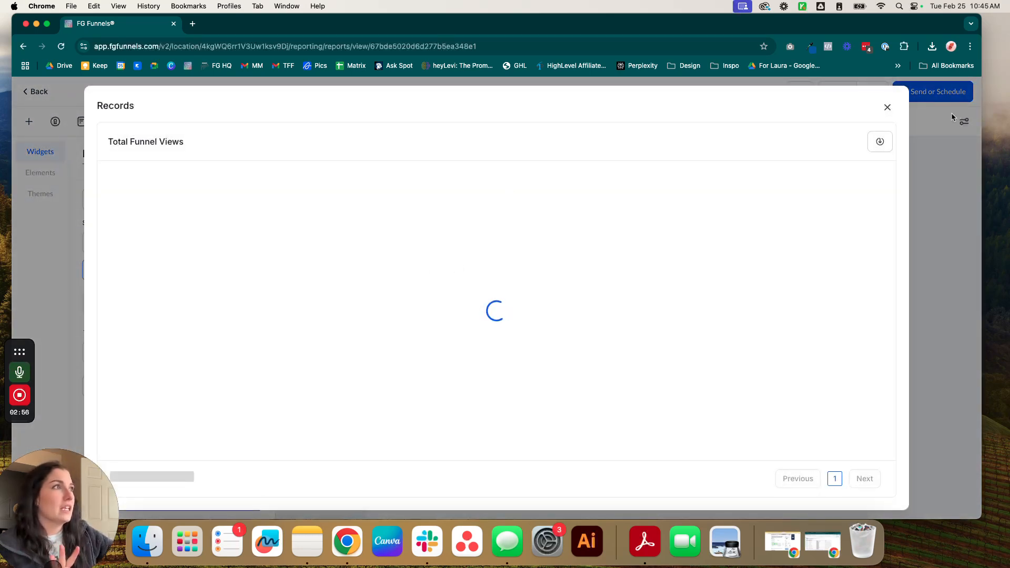
left_click(887, 108)
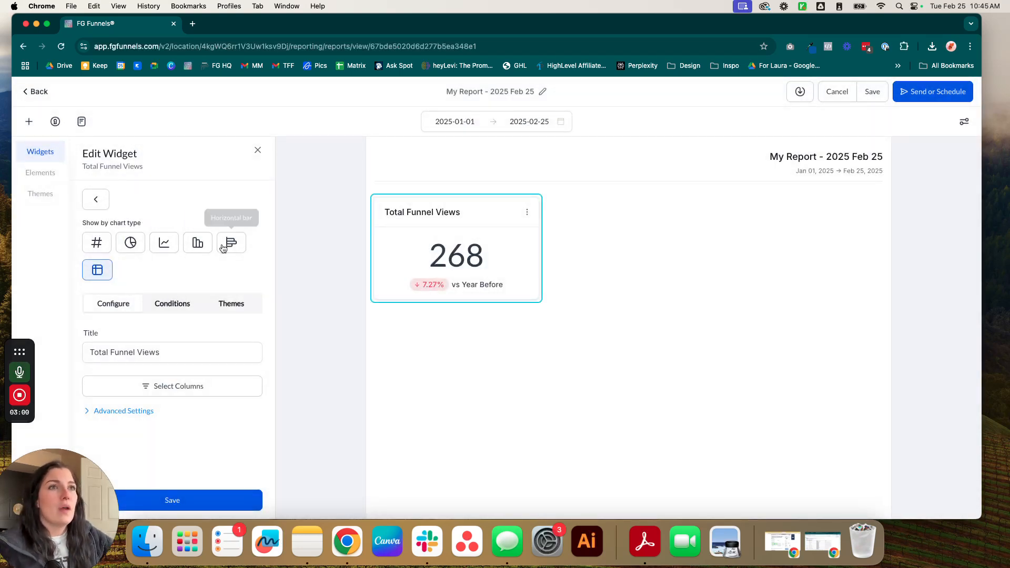
Change the Total Funnel Views widget to a line chart and save it
left_click(165, 243)
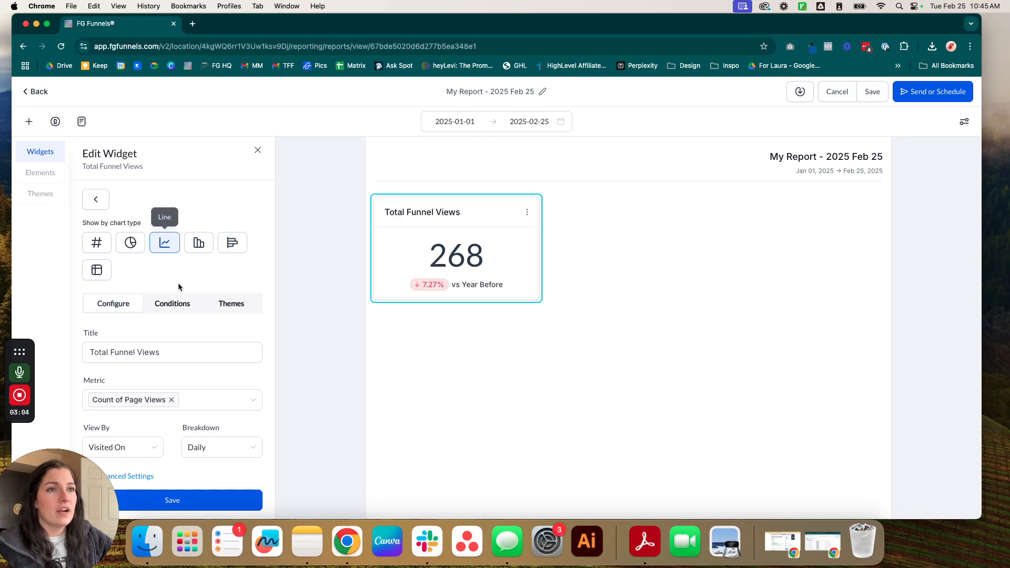
left_click(171, 503)
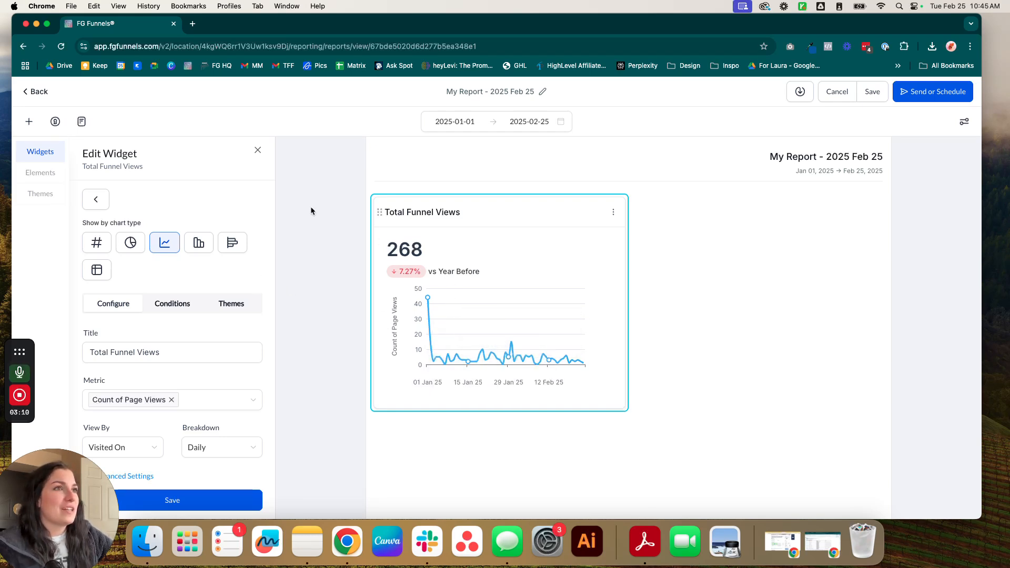
Start a new Unique Website Views widget from the Visitor Data category and show it as a line chart
left_click(106, 202)
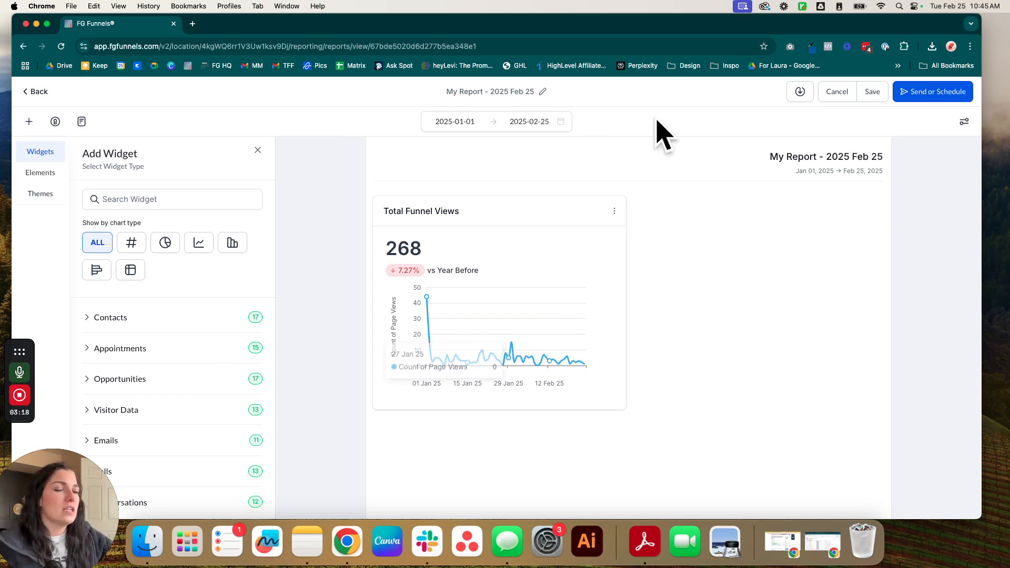
scroll(158, 421, "down", 2)
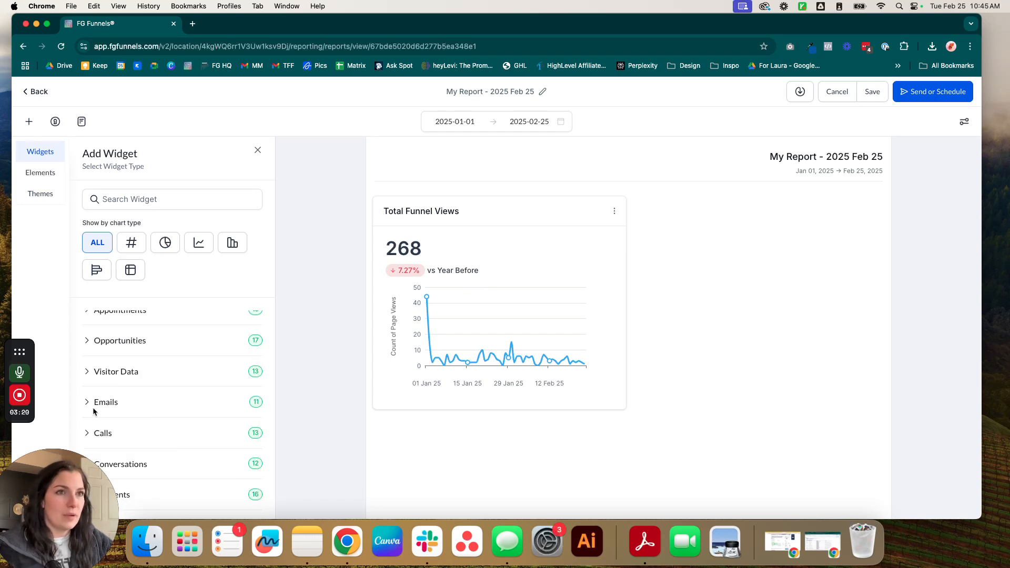
left_click(182, 381)
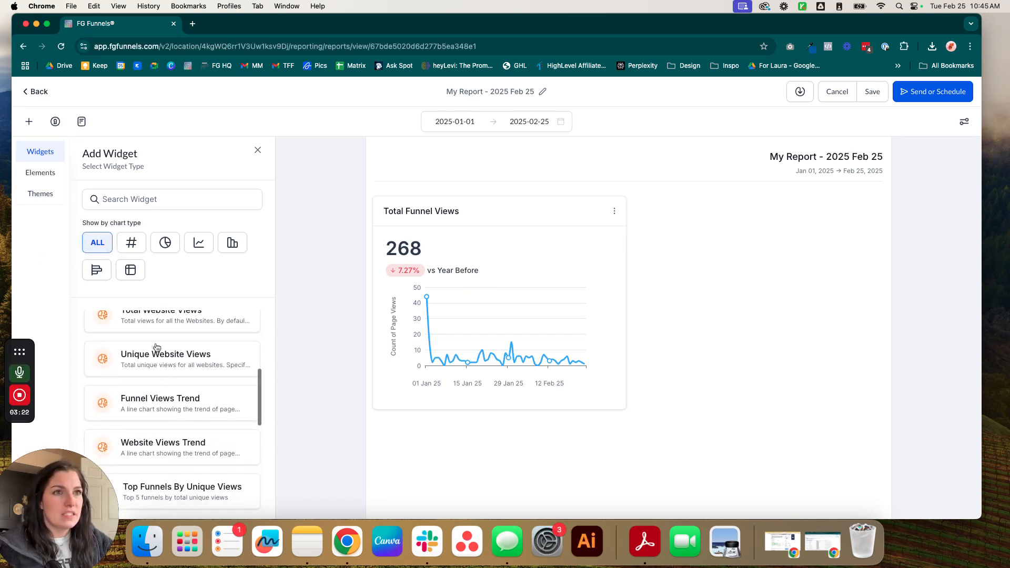
scroll(152, 351, "up", 2)
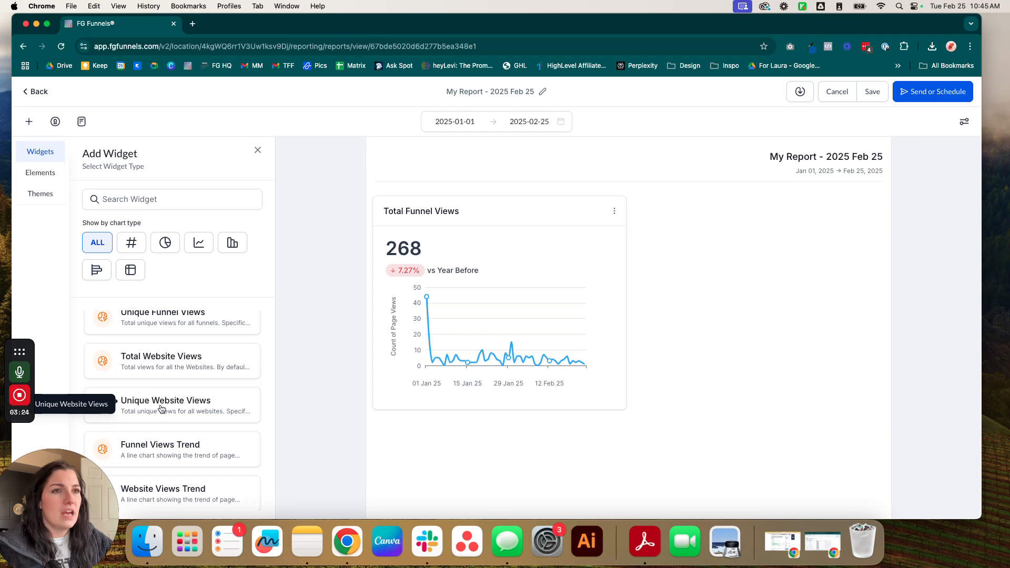
left_click(162, 410)
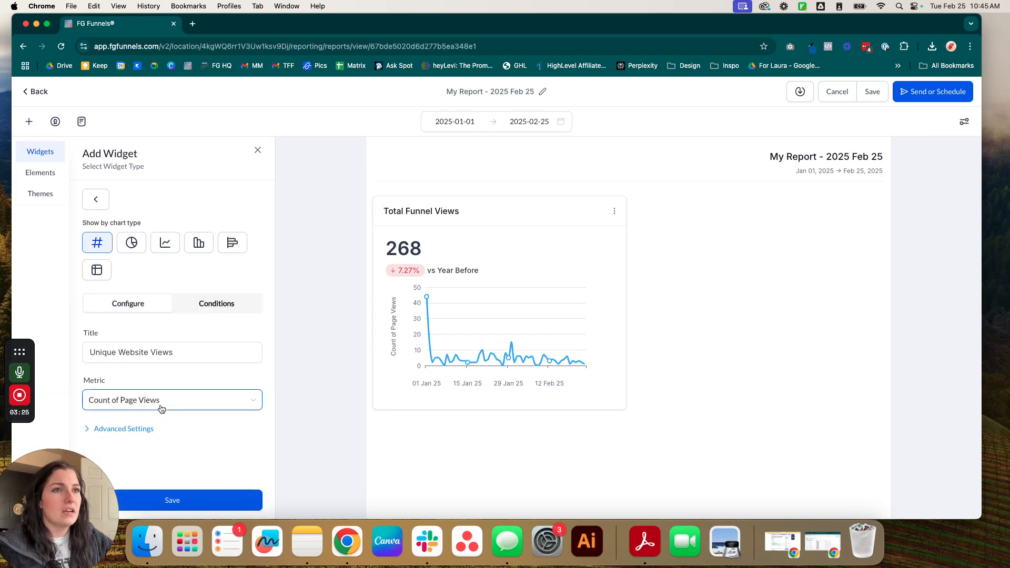
left_click(158, 243)
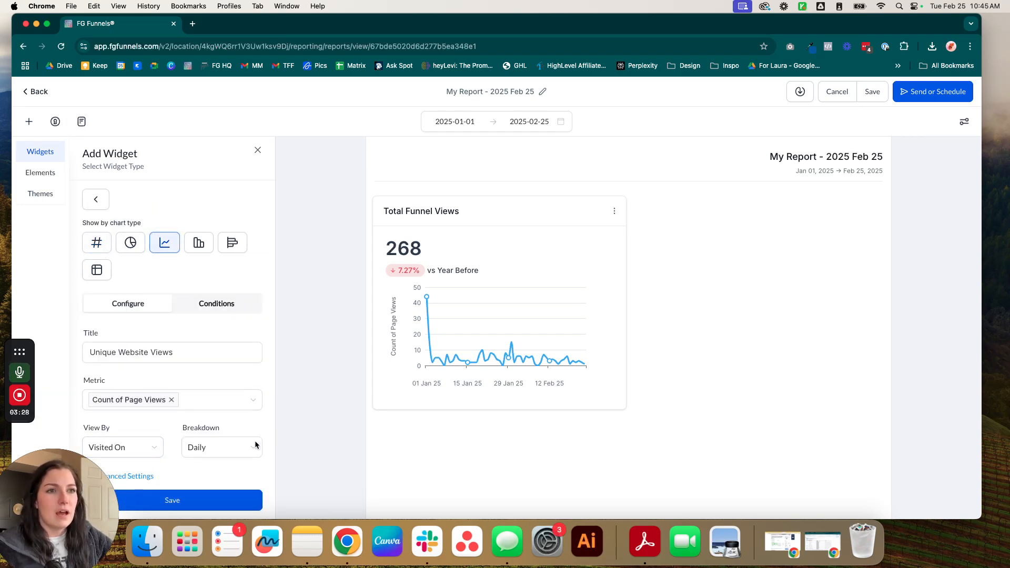
Set the Unique Website Views widget's comparison date range to Year before, keeping Visited On as the date property, and save the widget
left_click(137, 476)
scroll(137, 476, "down", 1)
scroll(155, 457, "down", 3)
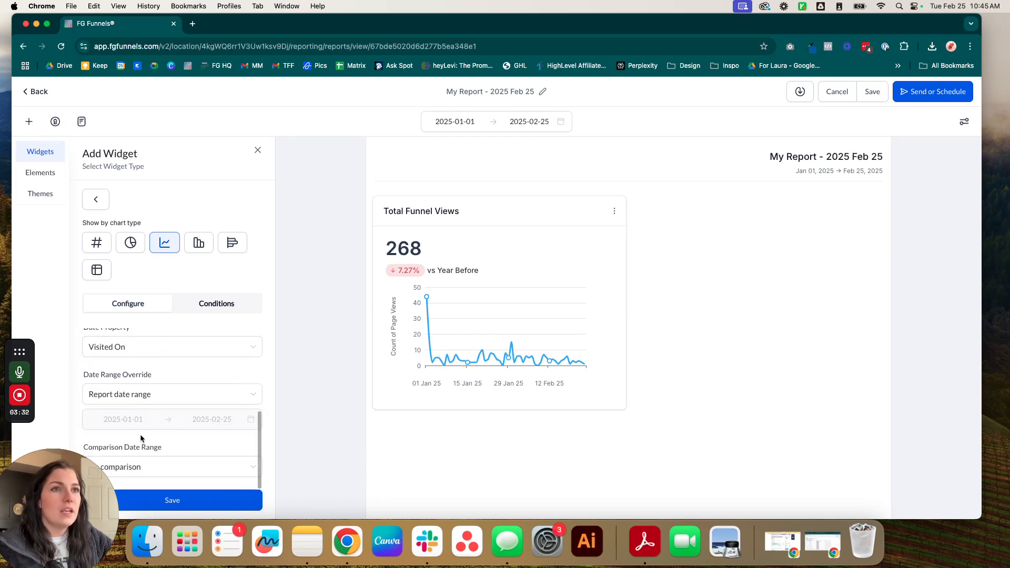
left_click_drag(63, 471, 80, 58)
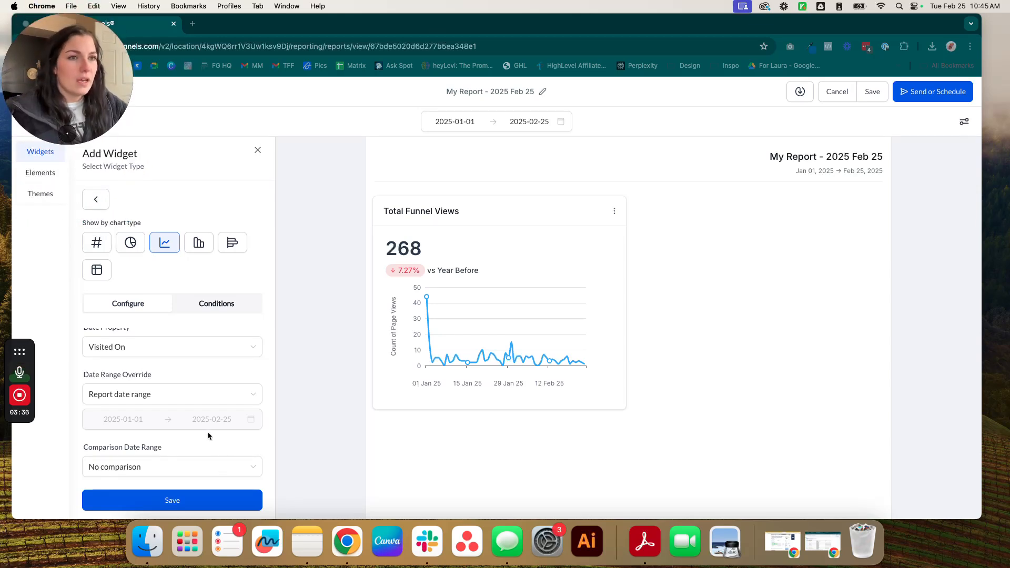
scroll(144, 383, "up", 3)
scroll(132, 372, "down", 3)
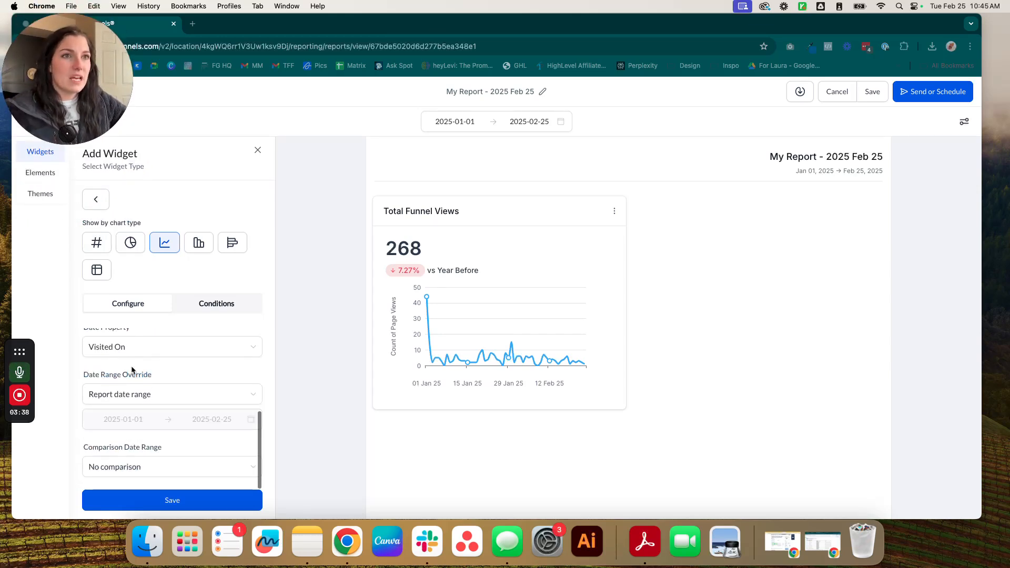
scroll(122, 358, "up", 1)
left_click(127, 378)
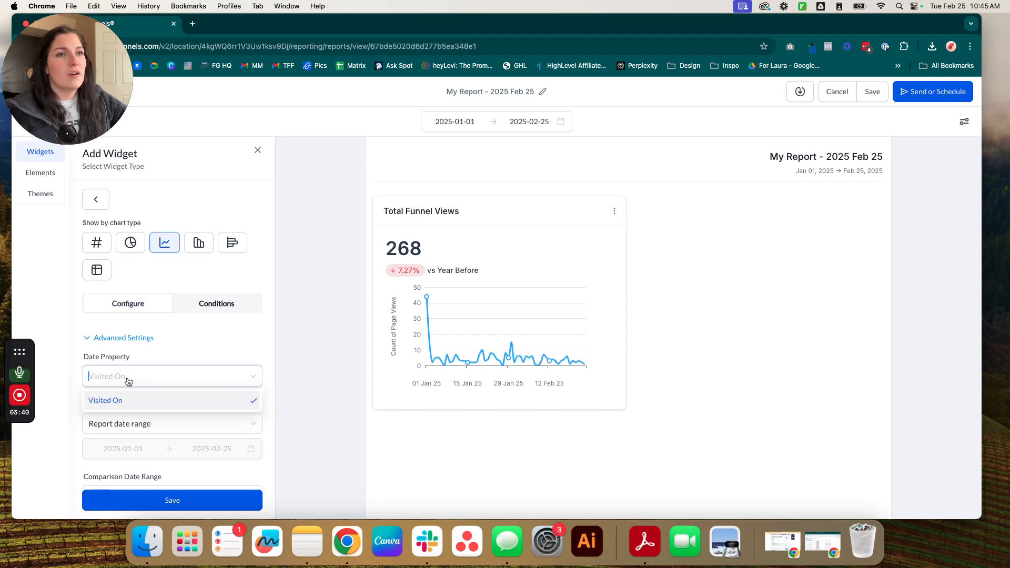
left_click(121, 407)
scroll(145, 420, "down", 1)
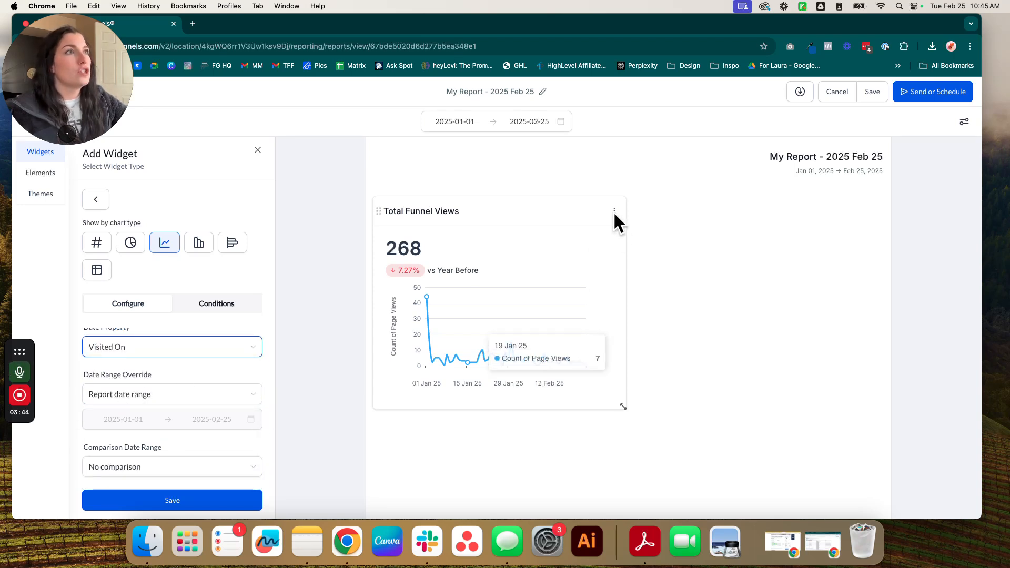
left_click(147, 473)
left_click(124, 452)
left_click(169, 502)
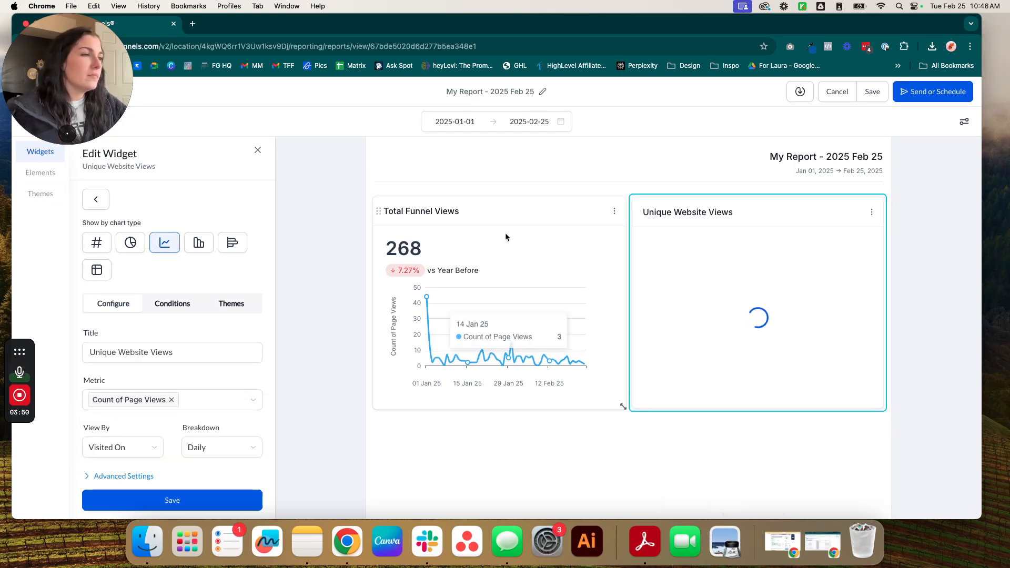
scroll(689, 471, "down", 3)
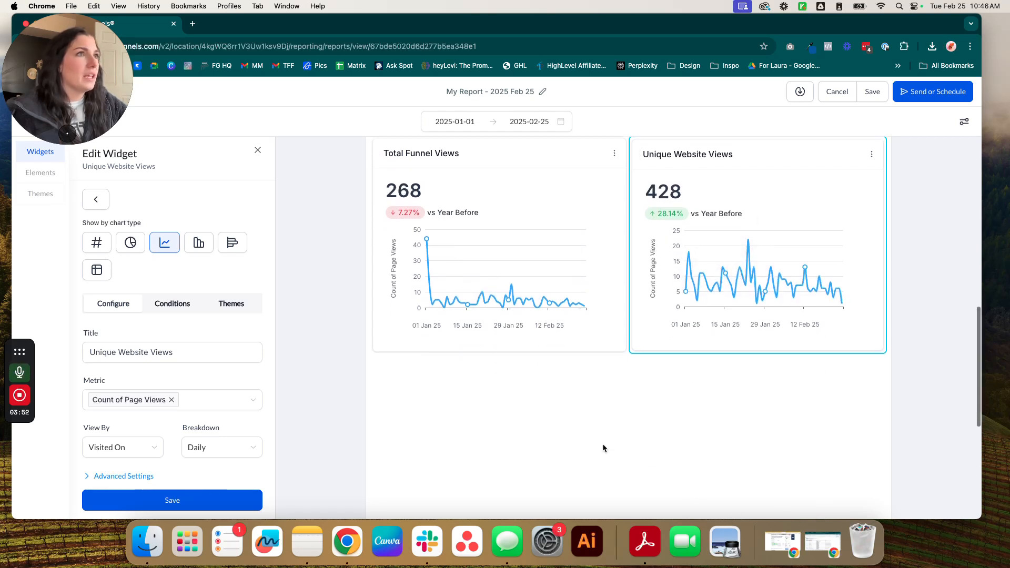
Insert a blank page between the cover page and the Traffic Report page, and close the widget picker
left_click(93, 203)
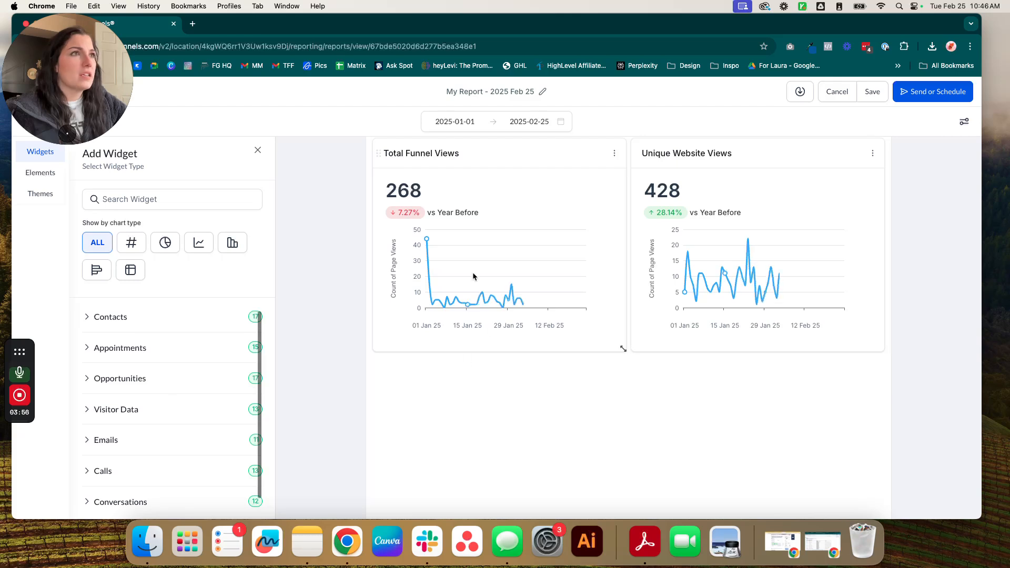
scroll(466, 281, "up", 4)
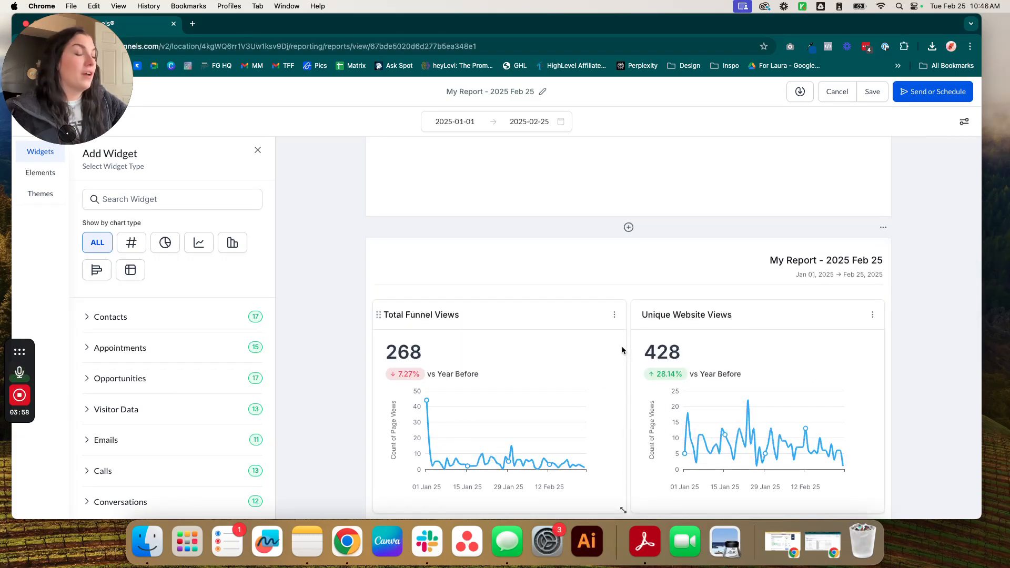
scroll(623, 350, "down", 1)
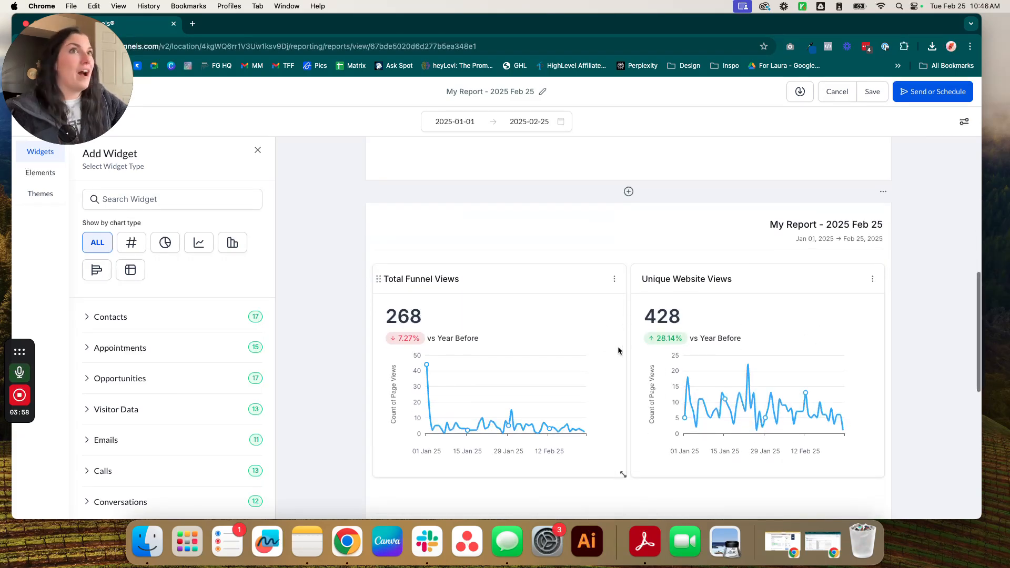
left_click(628, 193)
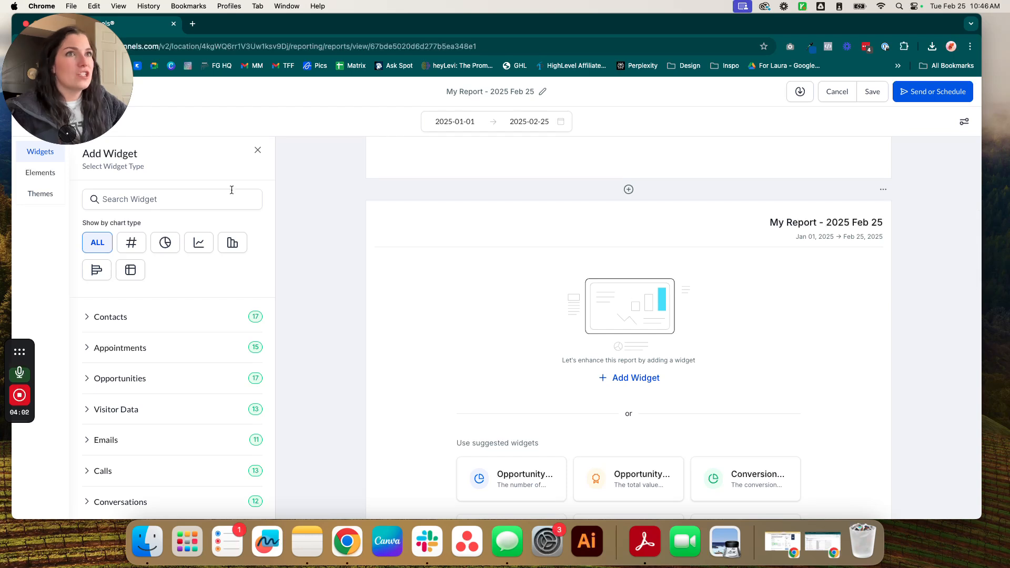
left_click(257, 151)
scroll(460, 229, "up", 10)
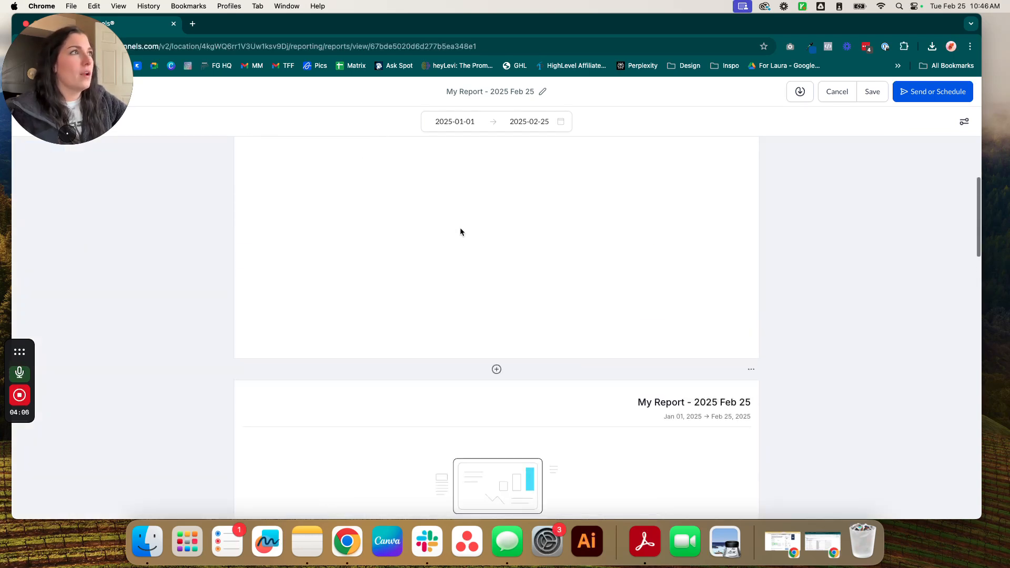
Reorder the report's pages in the page list so the Traffic Report page comes before the untitled page
scroll(438, 223, "down", 10)
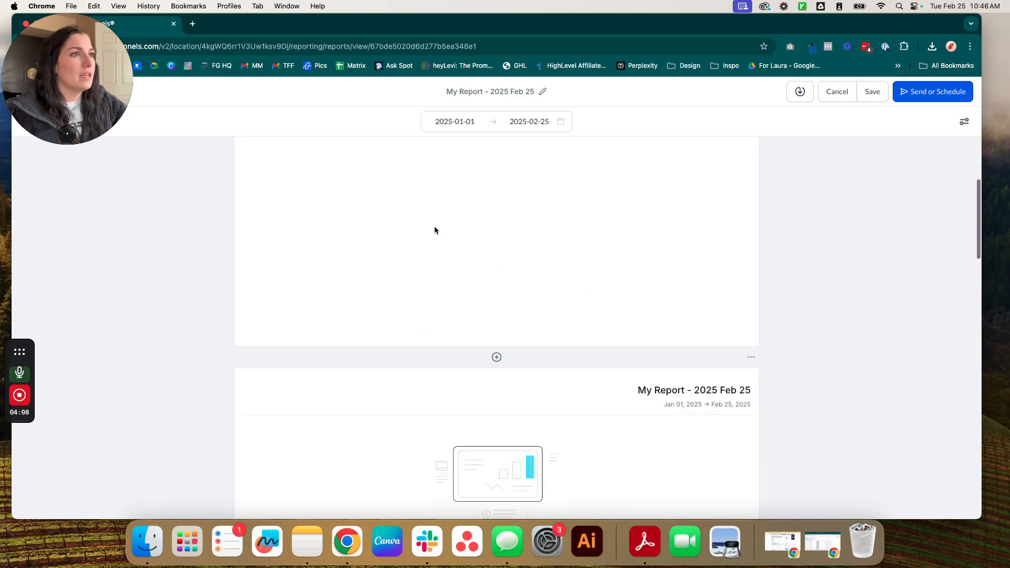
left_click(750, 164)
left_click(731, 180)
scroll(681, 279, "down", 4)
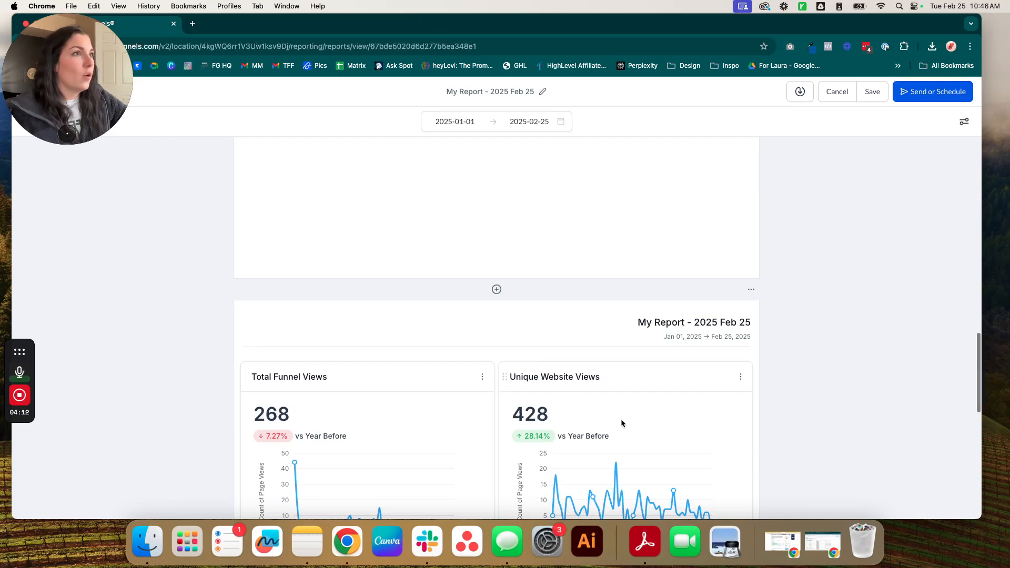
scroll(682, 257, "up", 3)
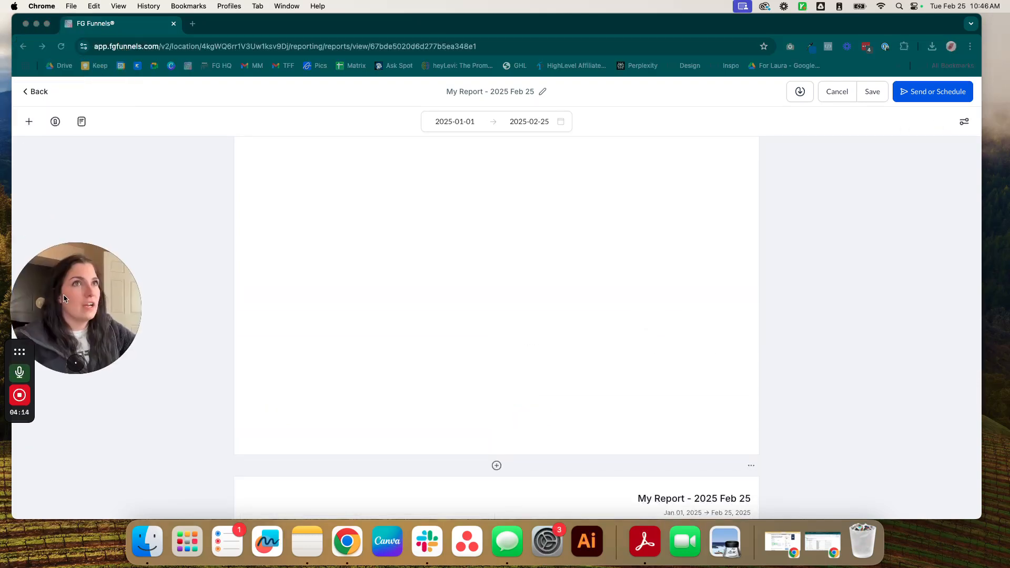
left_click(81, 122)
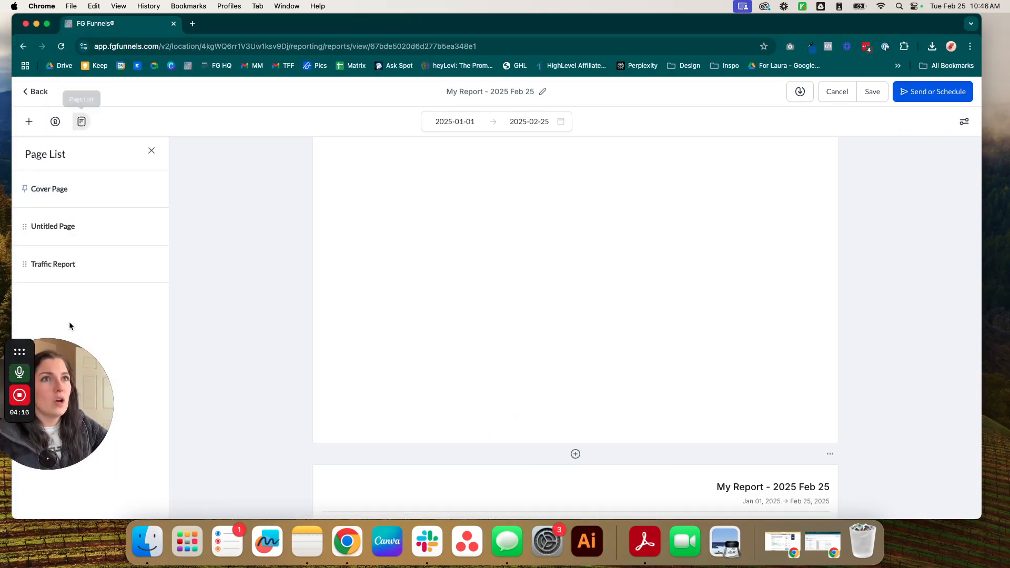
left_click_drag(59, 266, 59, 227)
Rename the untitled page as Tester Page
left_click(159, 269)
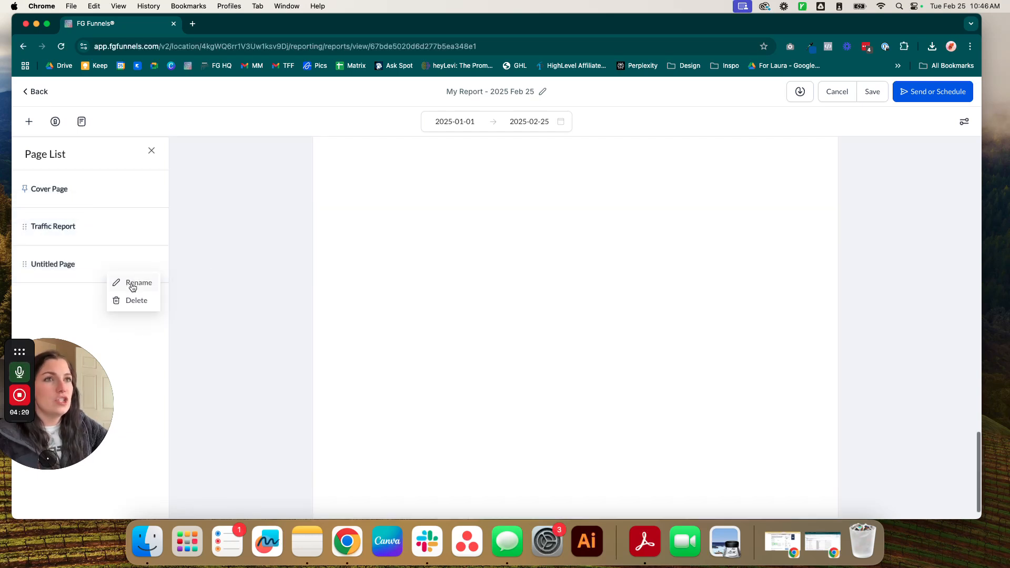
left_click(129, 282)
triple_click(99, 264)
type("Tester Page")
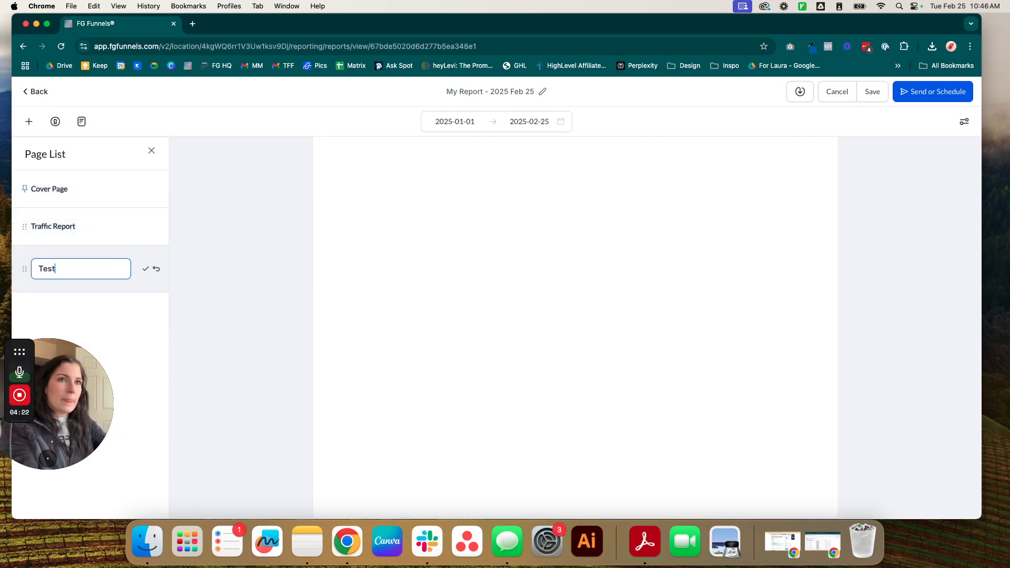
left_click(144, 270)
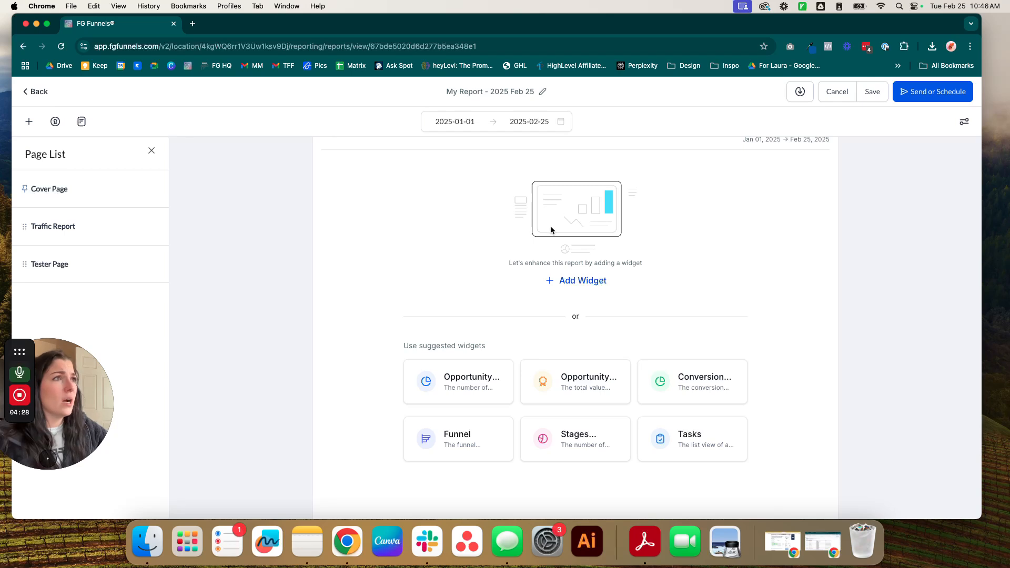
Start adding content to the empty Tester Page and apply the Pink theme to the report
left_click(569, 280)
left_click_drag(70, 392, 192, 146)
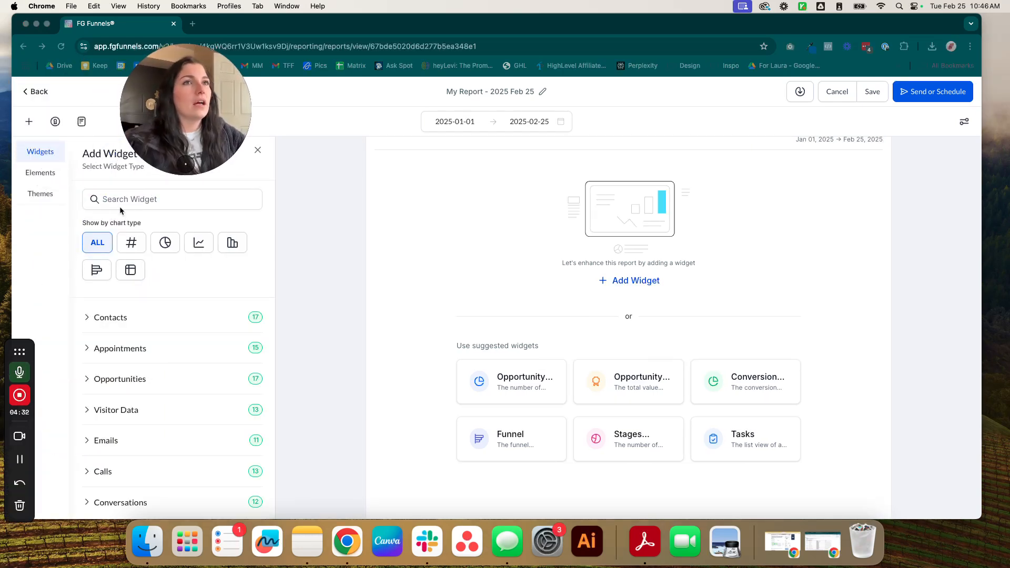
left_click(37, 177)
left_click(46, 170)
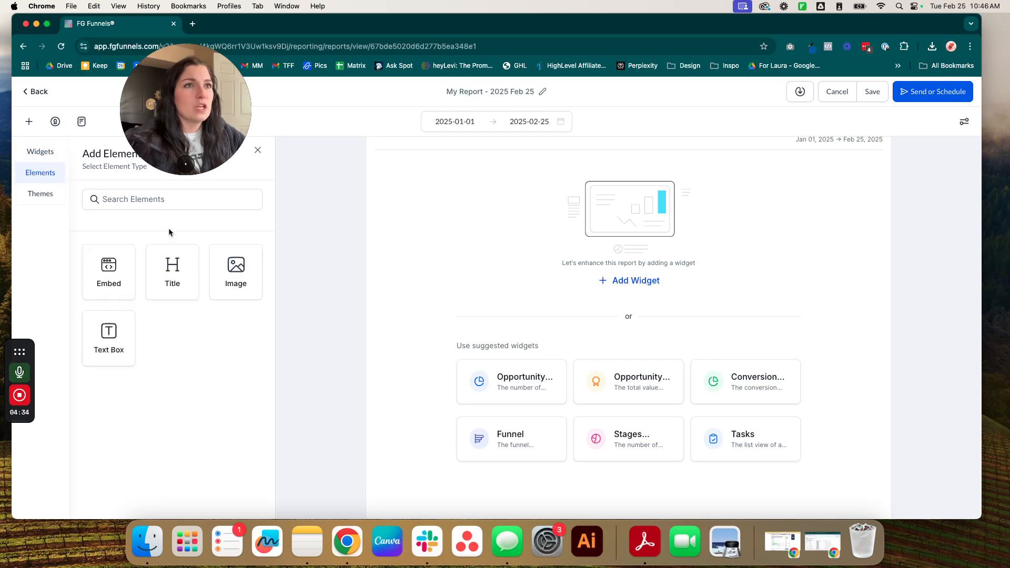
left_click(52, 201)
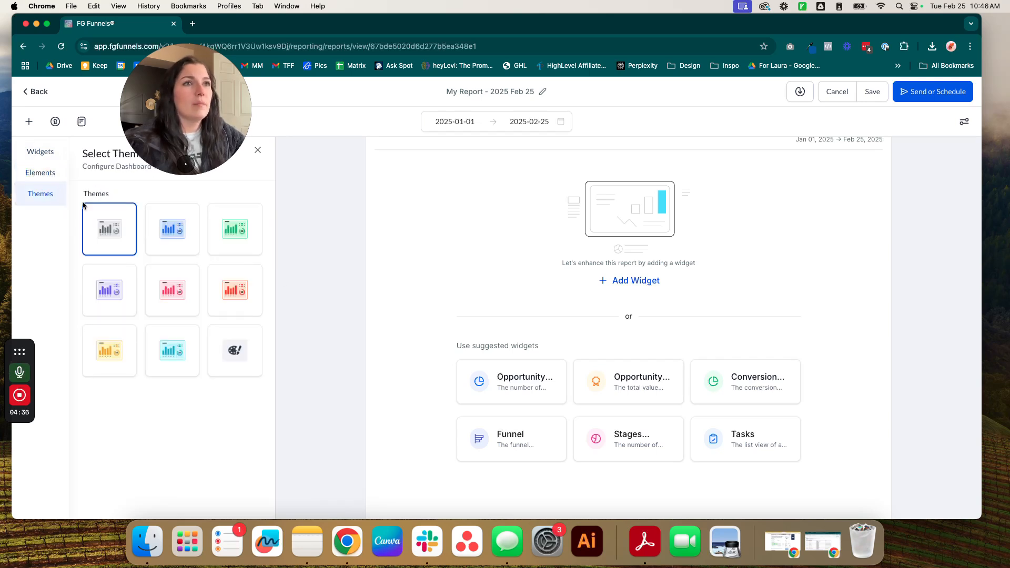
left_click(180, 295)
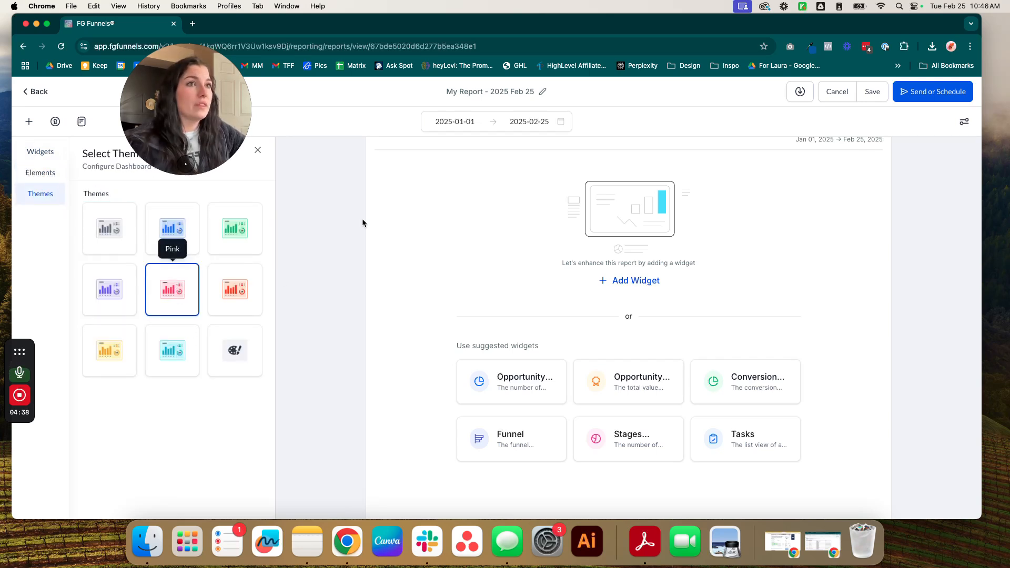
Add a custom text title element reading TEST ONLY PAGE, save it, and stretch it across the full page width
left_click(41, 173)
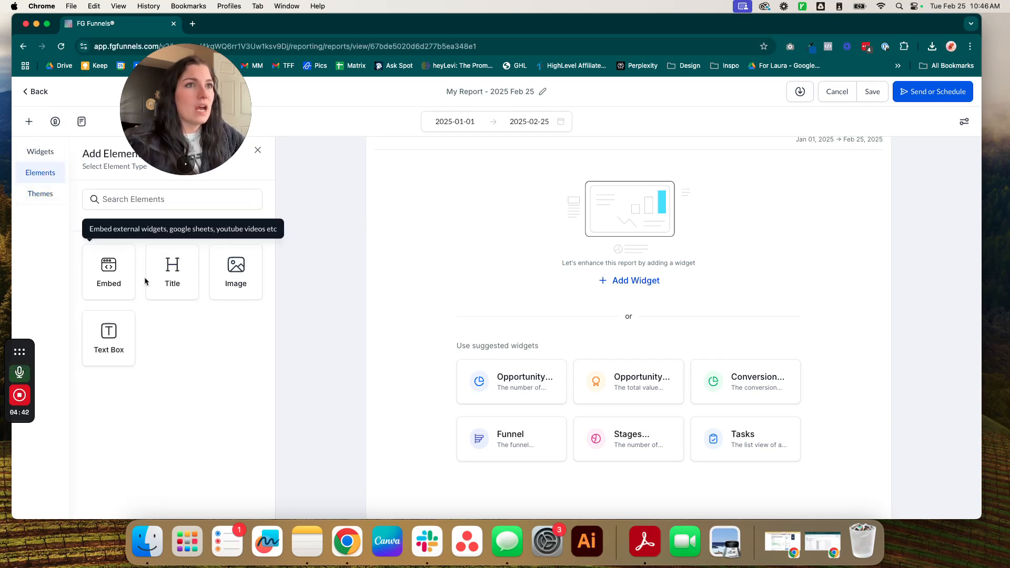
left_click_drag(170, 278, 517, 251)
left_click(175, 274)
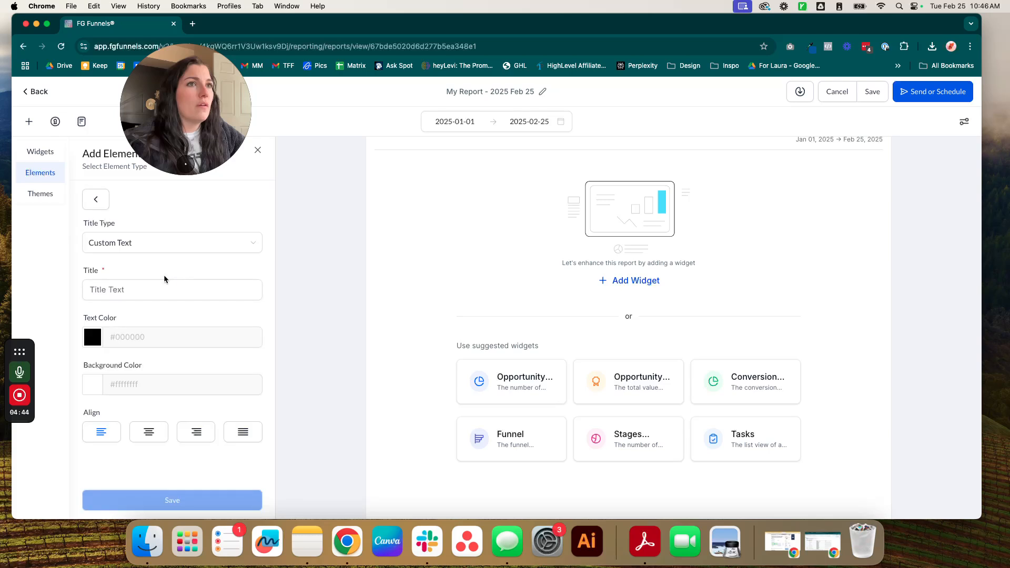
left_click(144, 291)
type("TES")
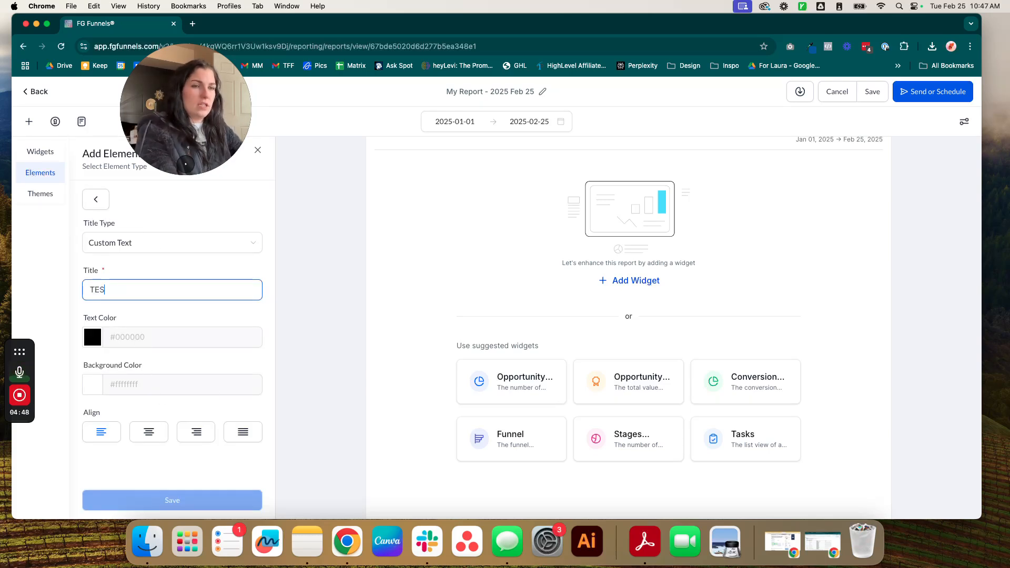
type("T ONLY PAGE")
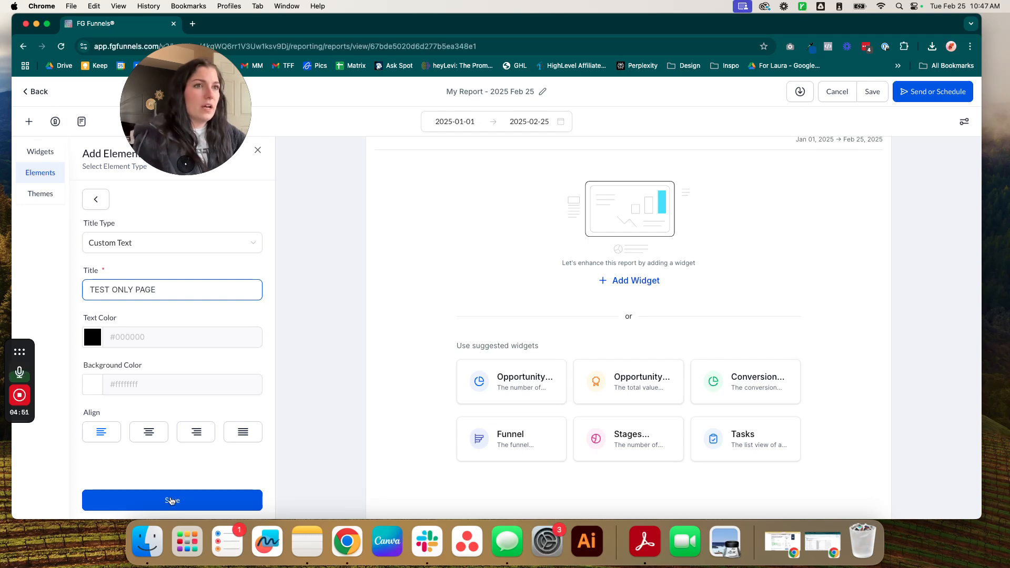
left_click(171, 501)
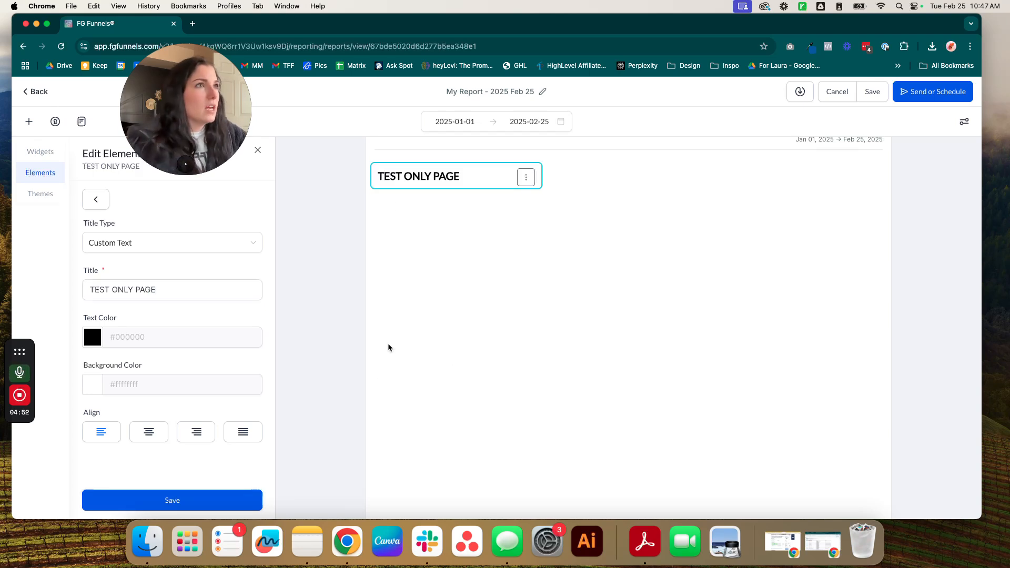
left_click_drag(537, 185, 887, 205)
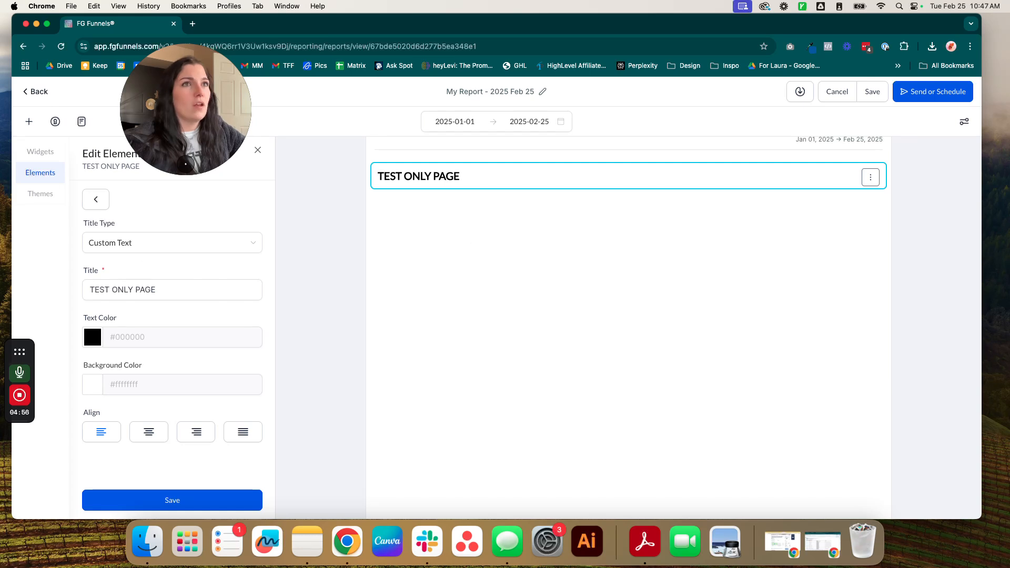
Add a Contacts Count widget from the Contacts category below the title and save it
left_click(96, 199)
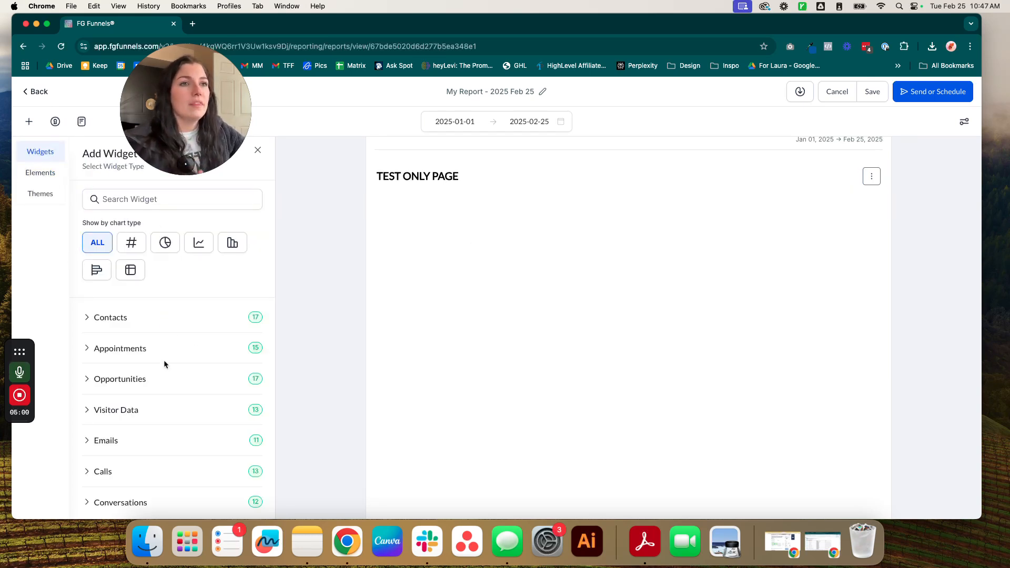
scroll(164, 363, "down", 2)
scroll(129, 418, "up", 2)
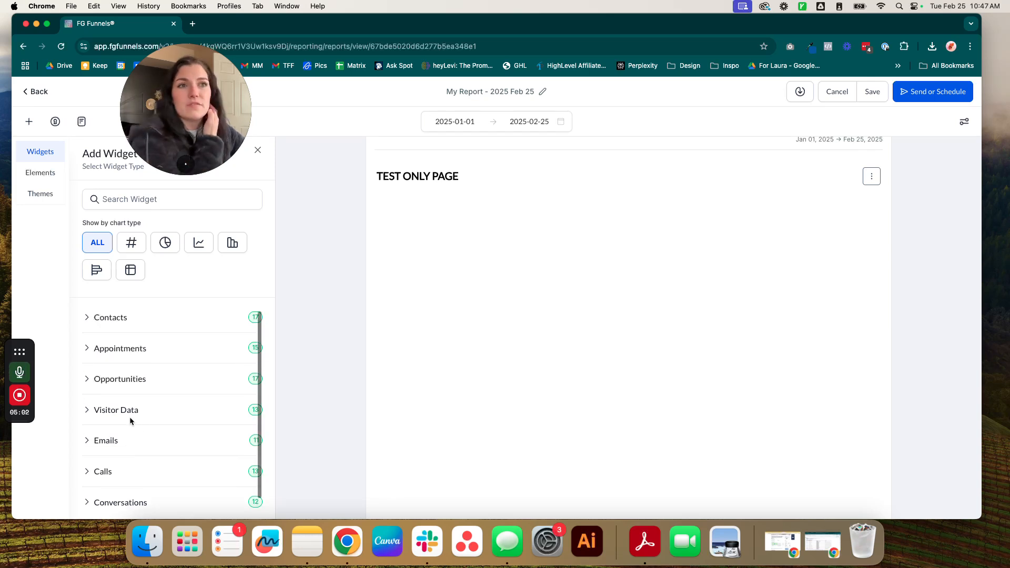
left_click(125, 350)
left_click(119, 319)
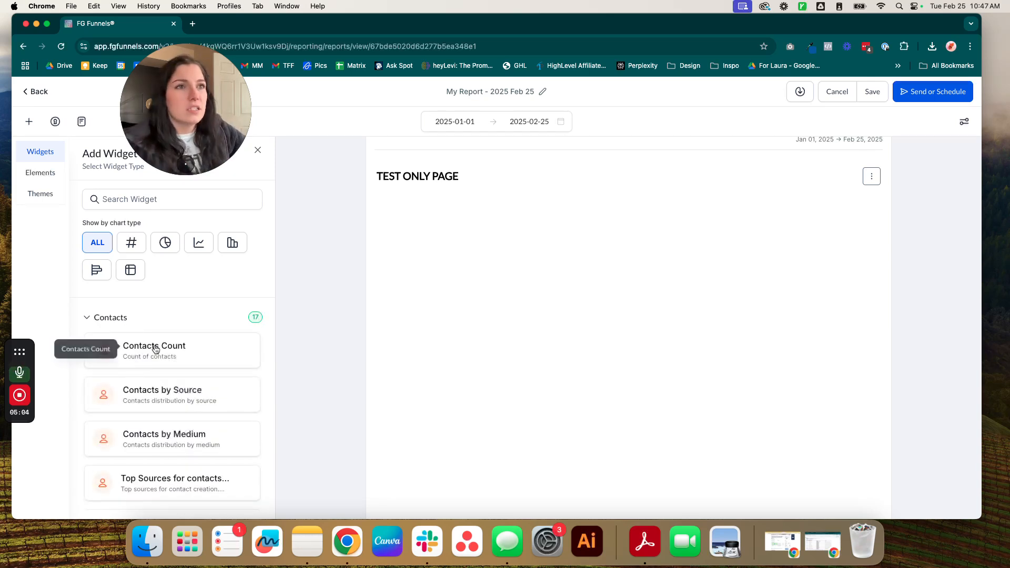
left_click(177, 347)
left_click(188, 498)
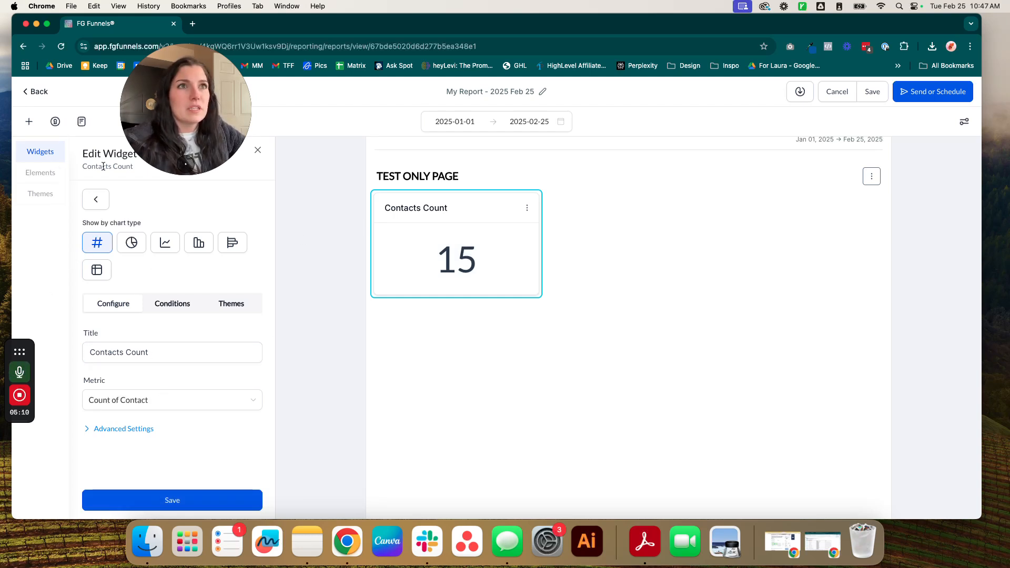
Add a Delivered Emails widget from the Emails category as a donut chart grouped by Source, and save it
left_click(94, 202)
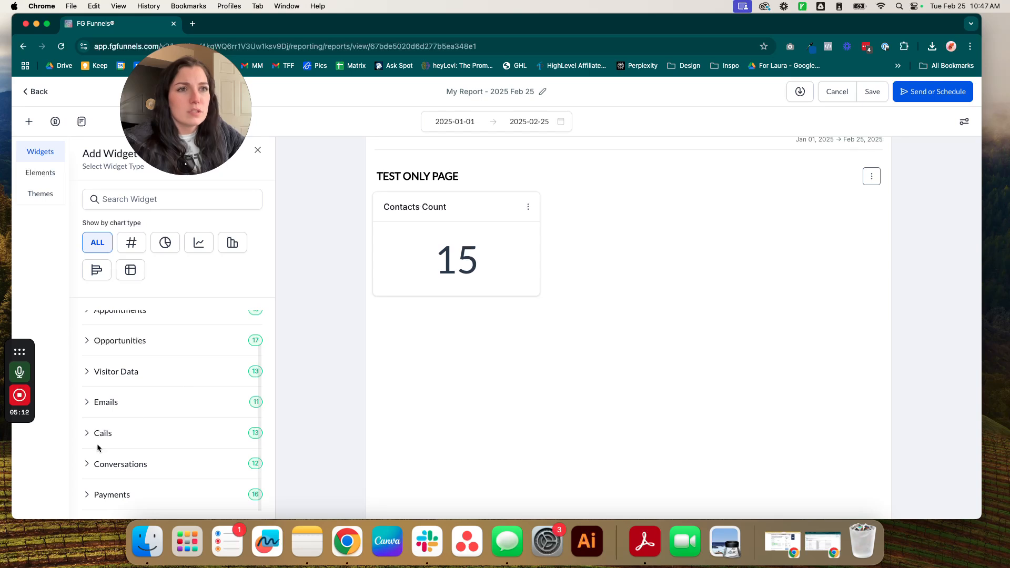
left_click(124, 439)
left_click(105, 403)
scroll(208, 436, "down", 5)
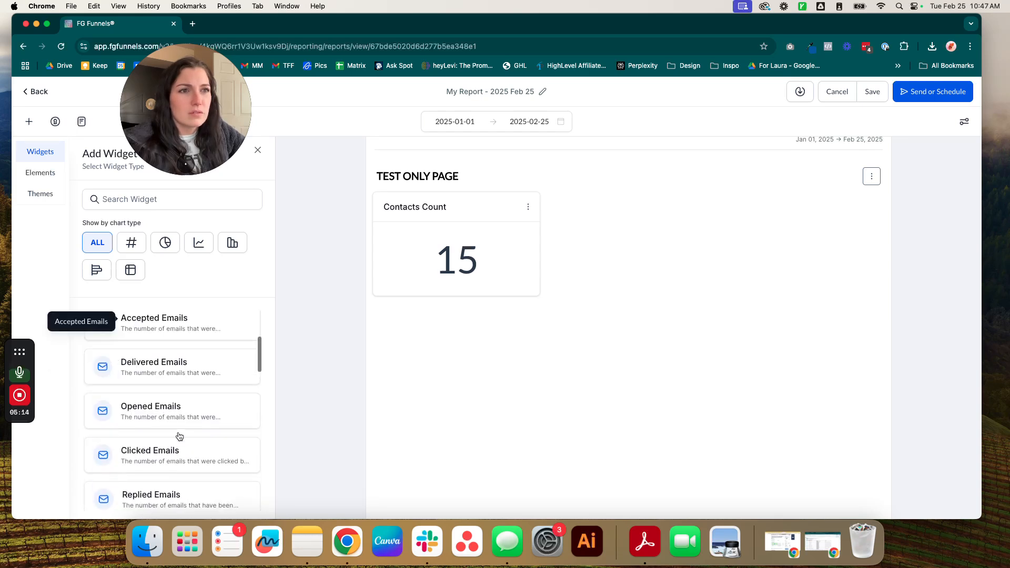
scroll(184, 374, "up", 3)
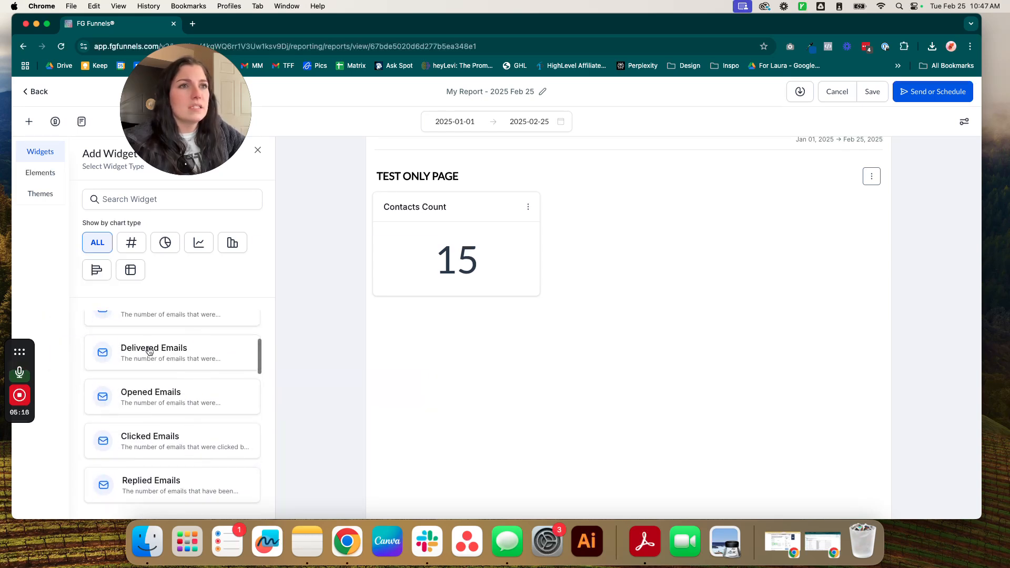
left_click(147, 352)
left_click(164, 242)
left_click(132, 242)
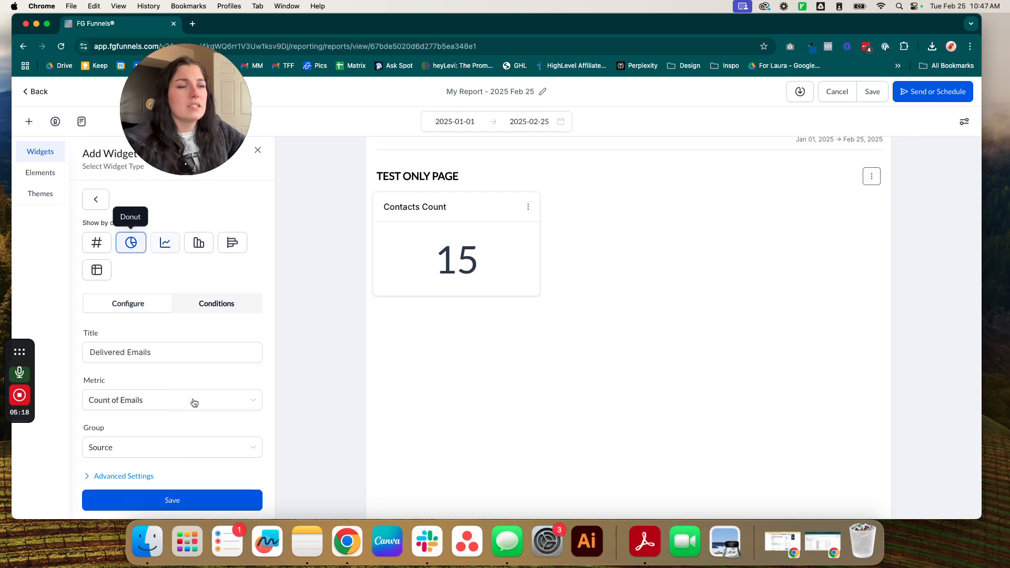
left_click(175, 502)
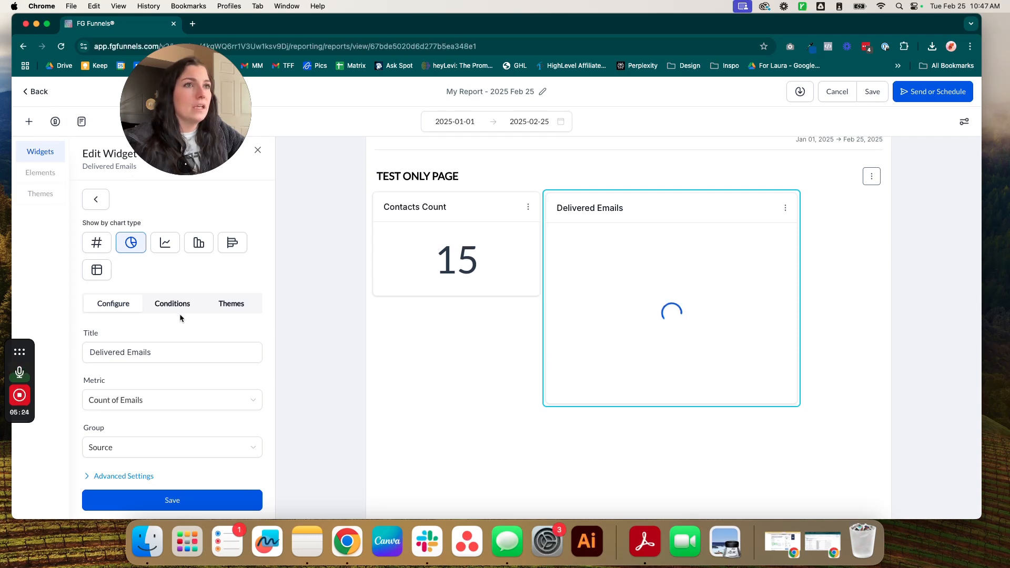
Add a Source Is Campaign condition to the Delivered Emails widget, save it, and switch the source to Email Marketing Campaign
left_click(245, 301)
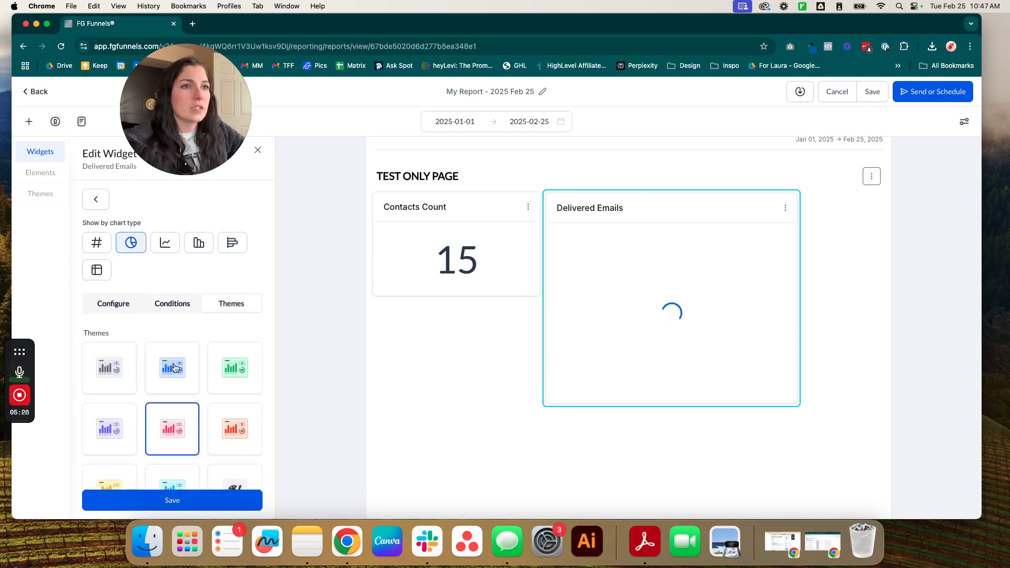
left_click(168, 306)
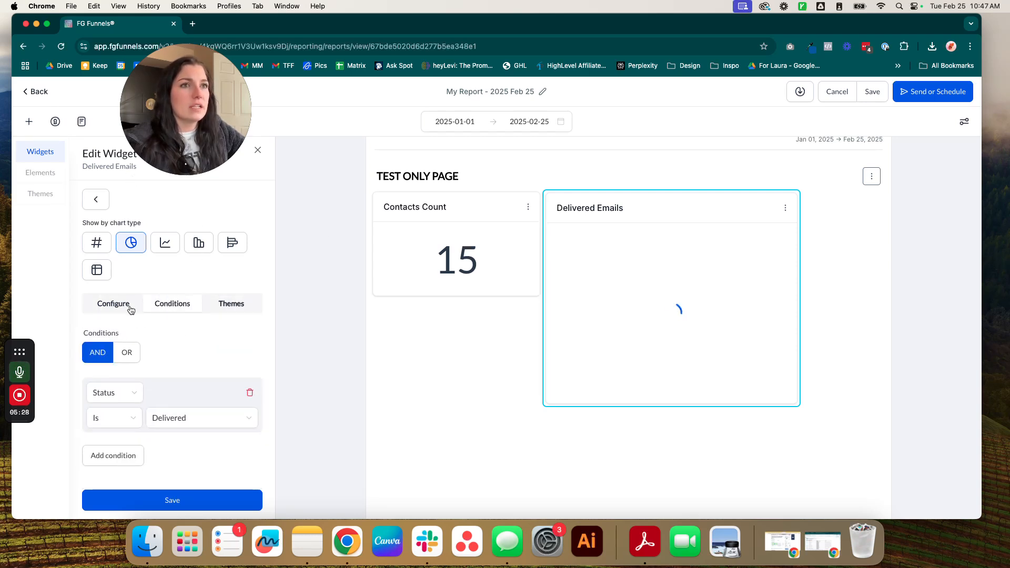
left_click(141, 457)
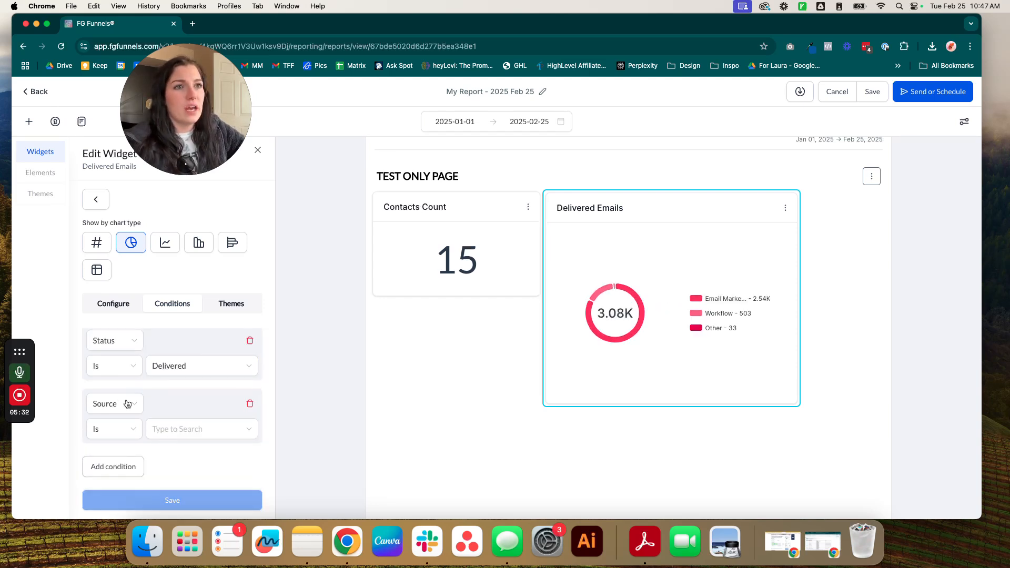
left_click(201, 430)
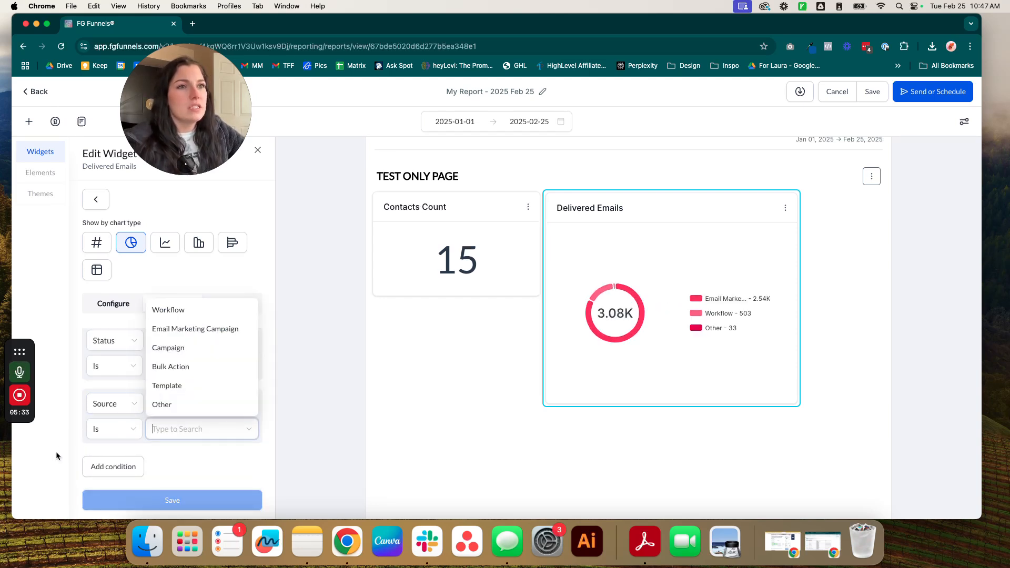
left_click(182, 352)
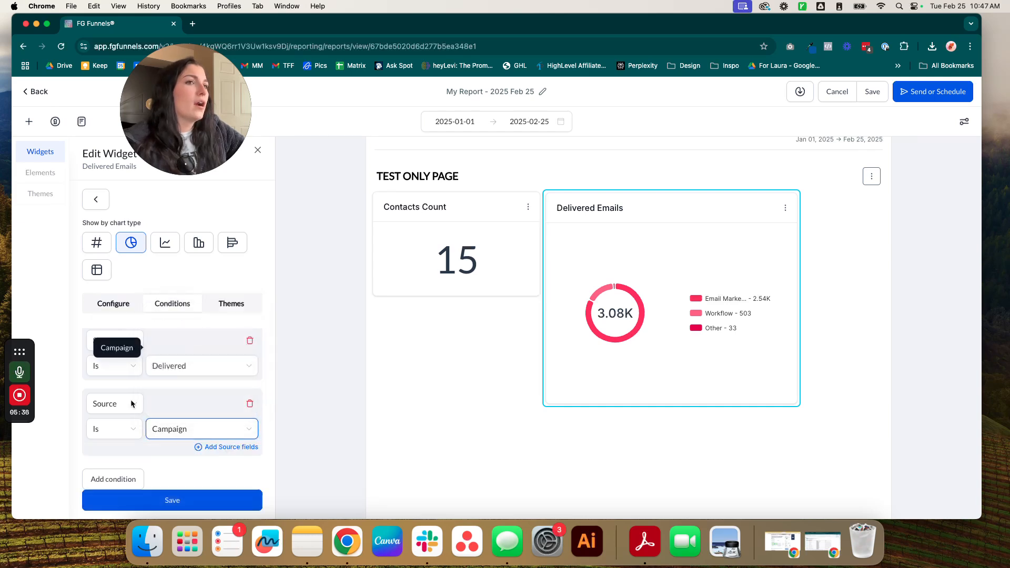
left_click(171, 501)
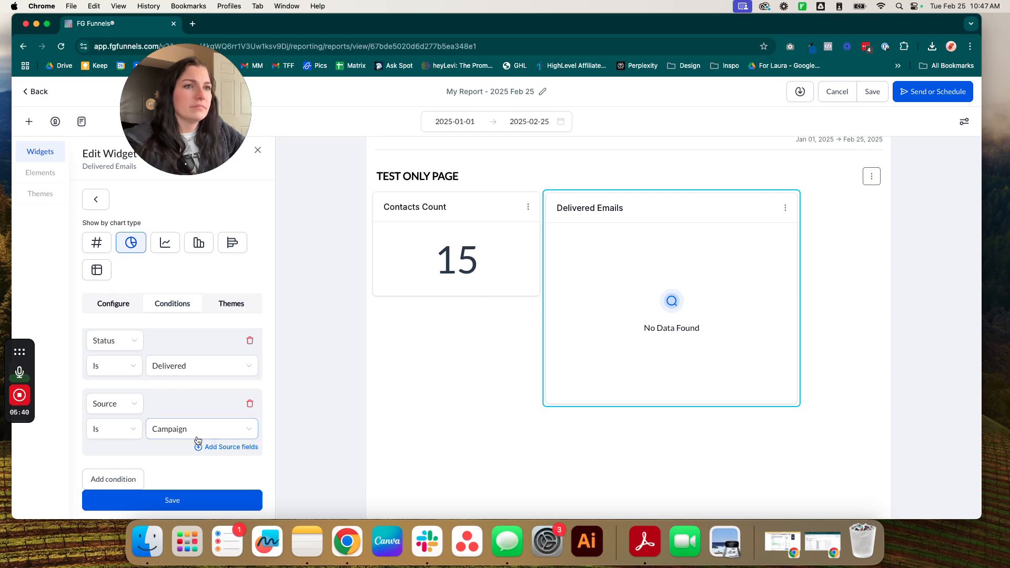
left_click(192, 334)
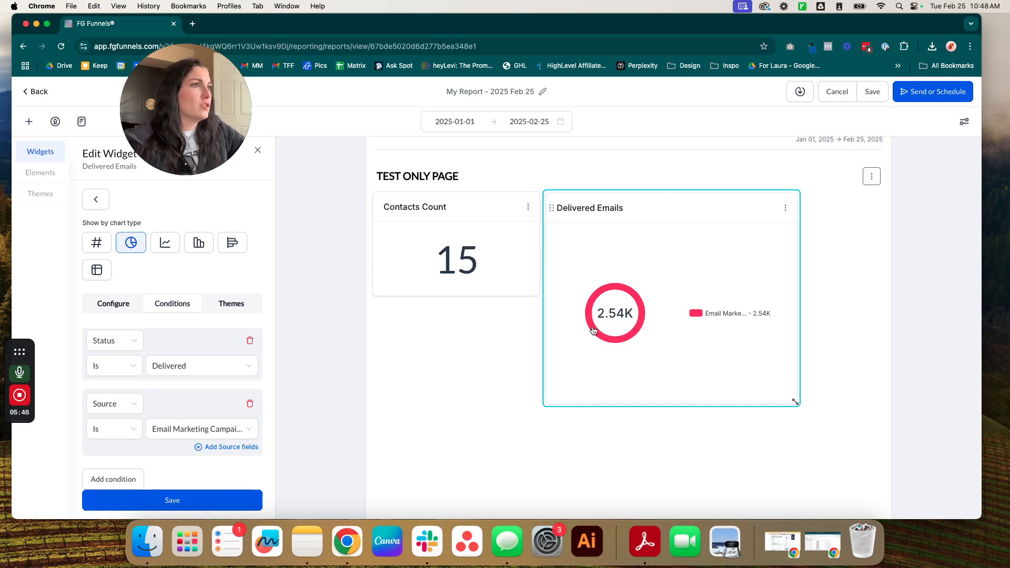
Start a second Delivered Emails widget from the Emails category as a donut chart with a Source Is Workflow condition
left_click(100, 201)
scroll(112, 433, "down", 2)
left_click(129, 411)
scroll(139, 418, "down", 3)
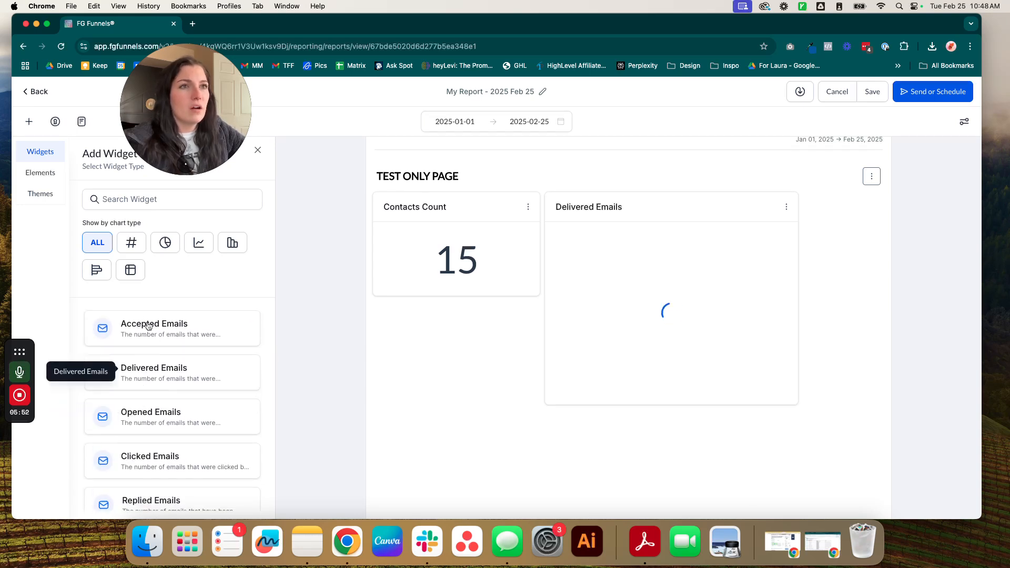
left_click(153, 366)
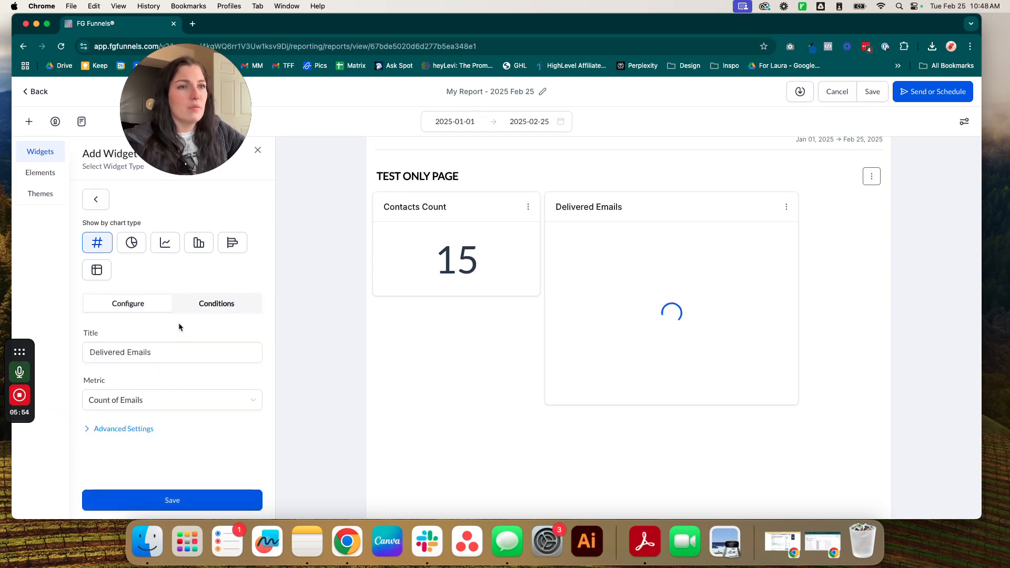
left_click(140, 244)
left_click(233, 306)
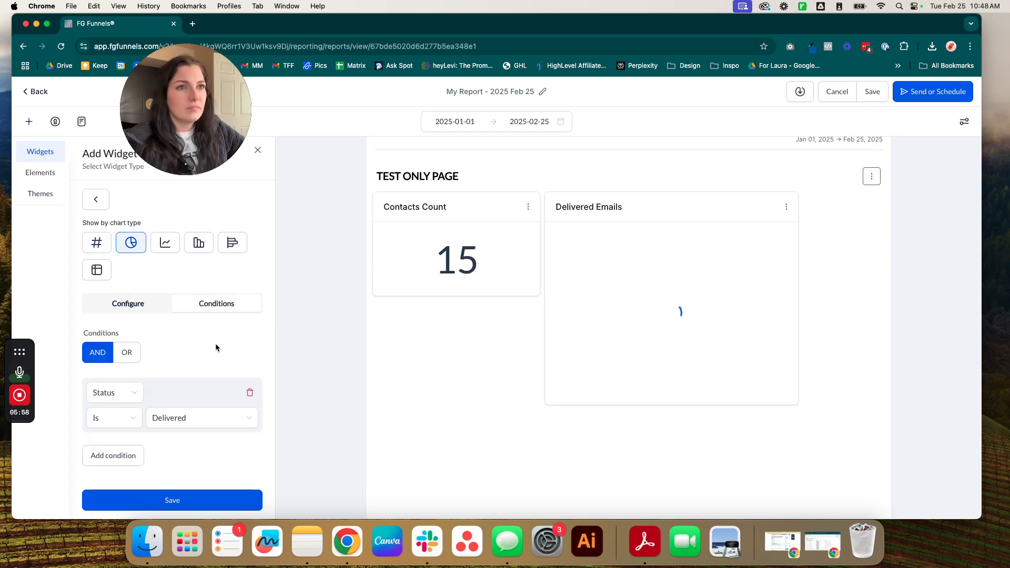
left_click(171, 429)
left_click(167, 315)
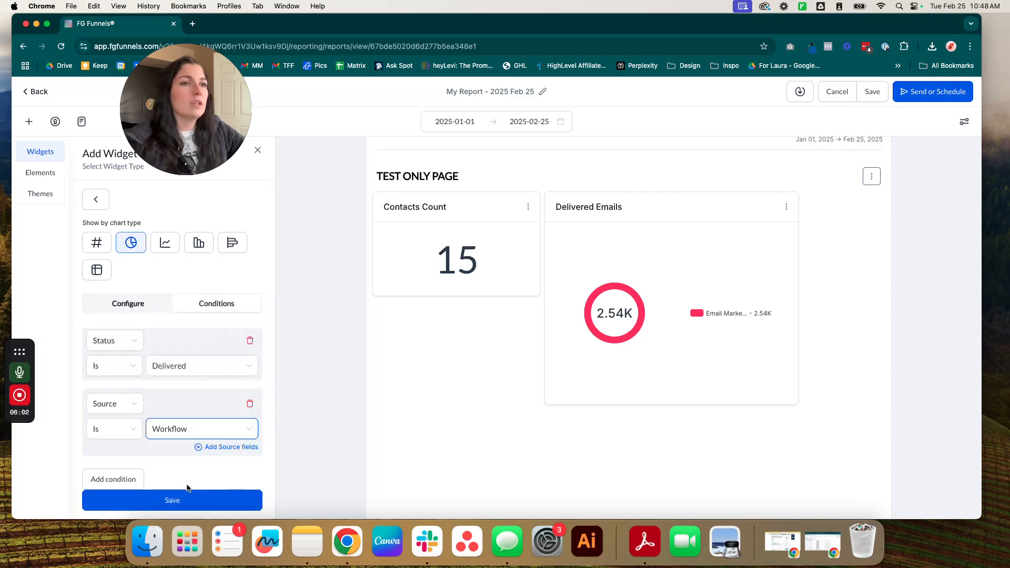
Keep the new widget as a donut chart counting emails grouped by Source, and save it to the page
scroll(188, 465, "up", 2)
left_click(171, 245)
left_click(232, 242)
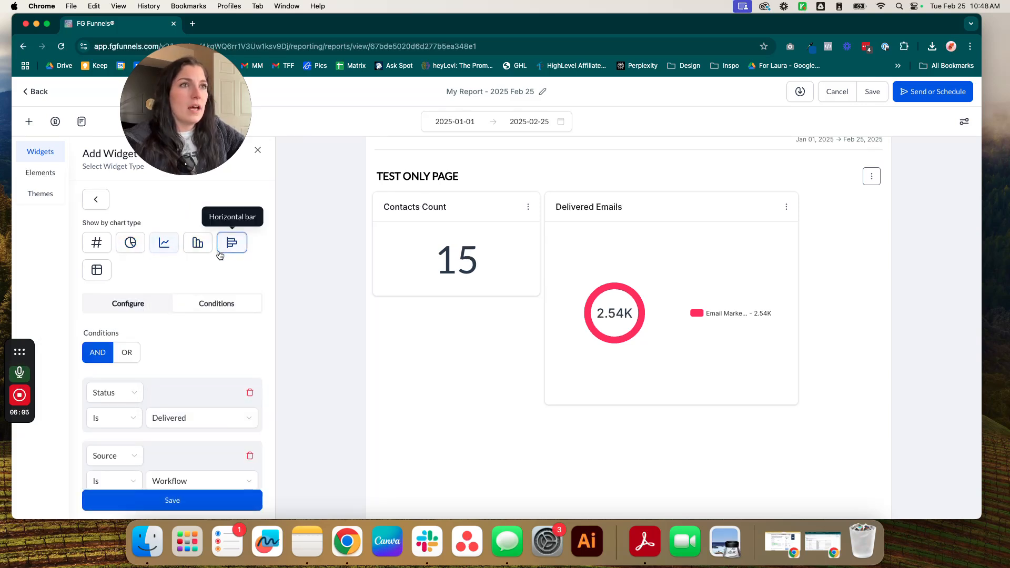
left_click(130, 243)
left_click(165, 312)
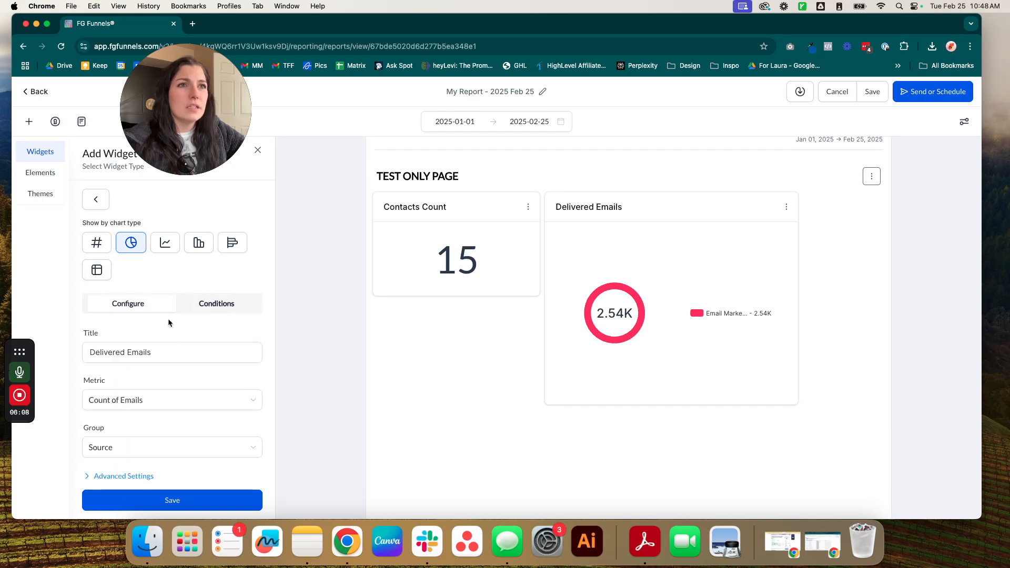
left_click(175, 347)
left_click(177, 404)
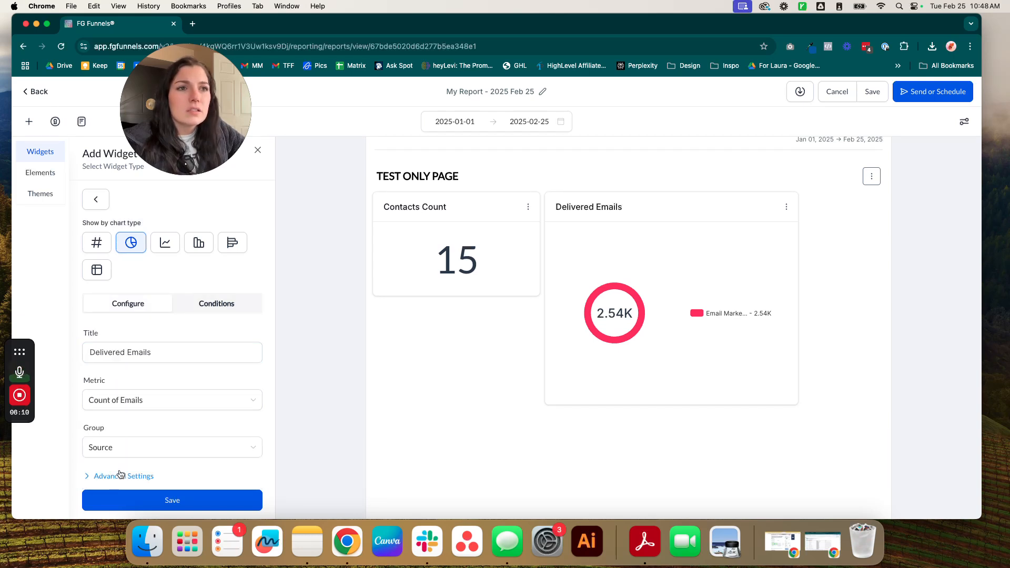
scroll(216, 455, "down", 3)
left_click(196, 498)
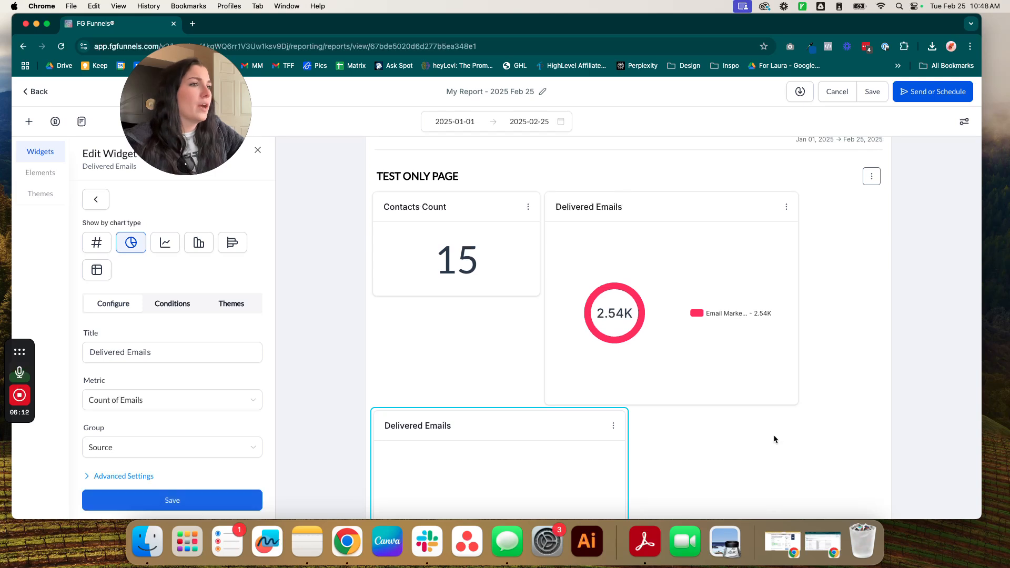
Widen the upper Delivered Emails widget to the page's right edge and stretch the lower one across the full page width
scroll(758, 431, "down", 2)
scroll(682, 286, "down", 1)
scroll(789, 320, "up", 2)
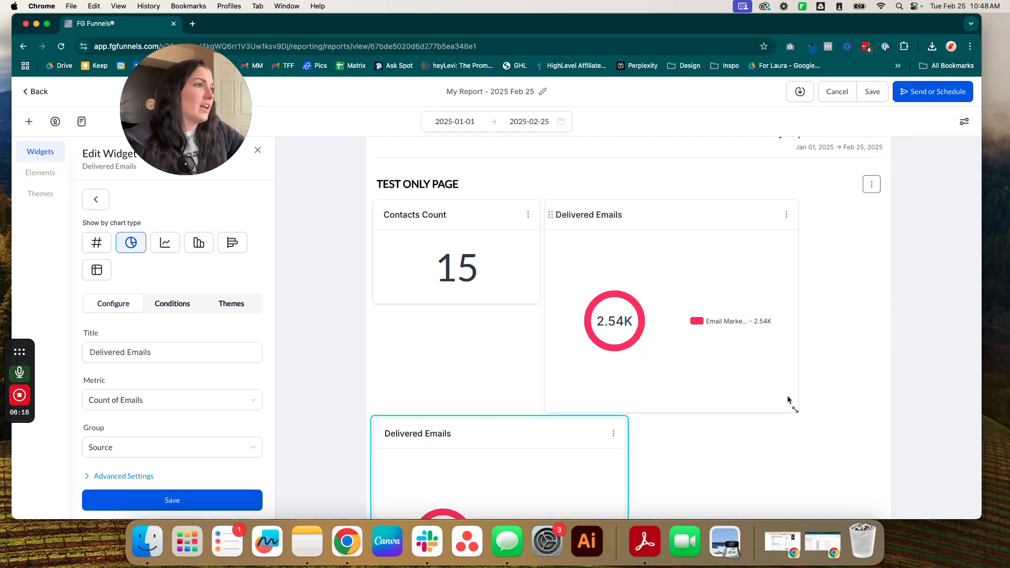
left_click_drag(796, 411, 870, 451)
scroll(647, 407, "down", 3)
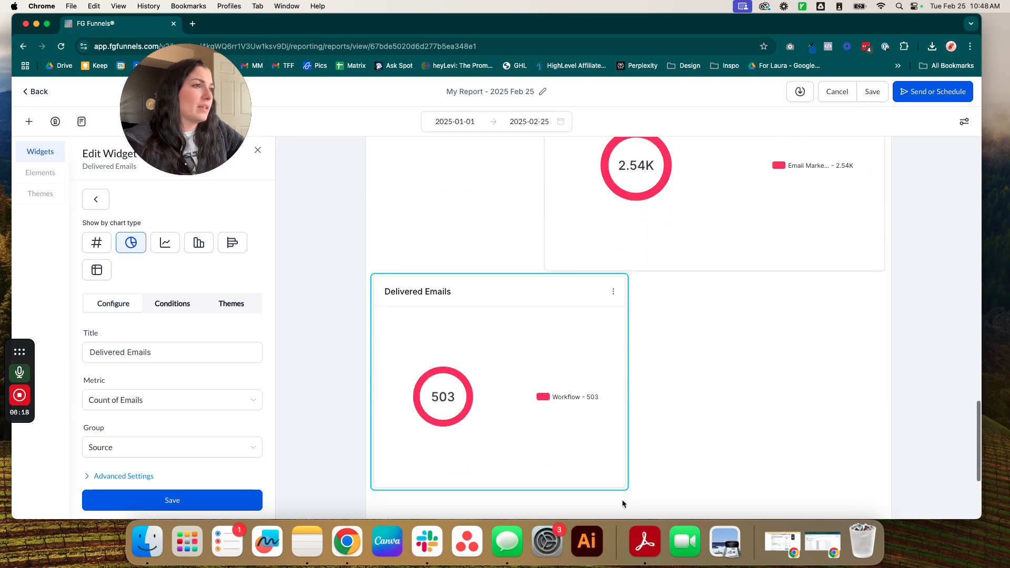
left_click_drag(624, 482, 888, 474)
scroll(560, 272, "up", 5)
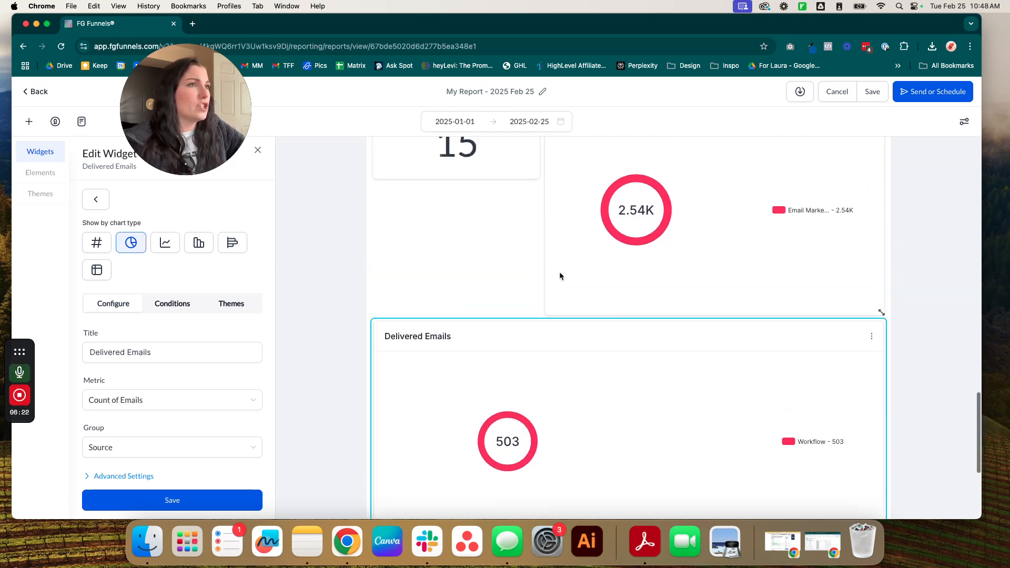
scroll(675, 325, "down", 4)
scroll(675, 325, "up", 2)
scroll(674, 325, "down", 3)
scroll(675, 325, "up", 4)
scroll(674, 325, "up", 6)
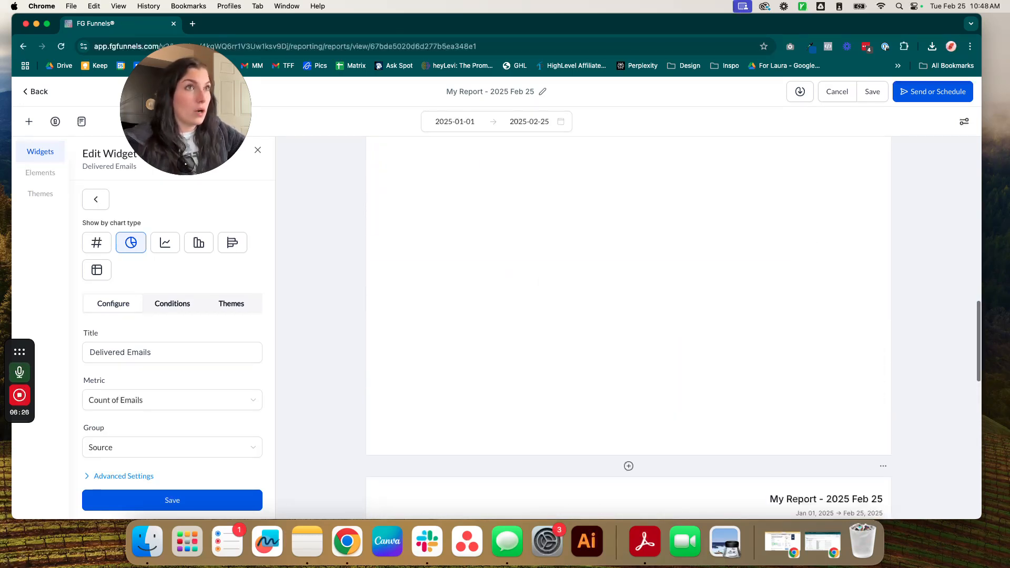
left_click_drag(216, 99, 122, 438)
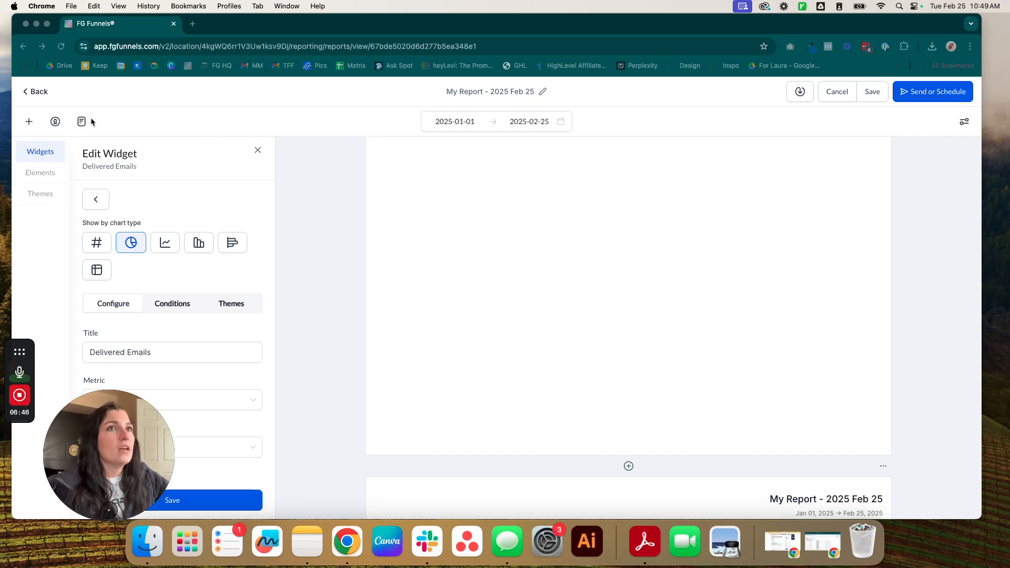
Open the report's permissions and turn off the Private Report setting
left_click(71, 125)
scroll(65, 125, "down", 1)
left_click(55, 122)
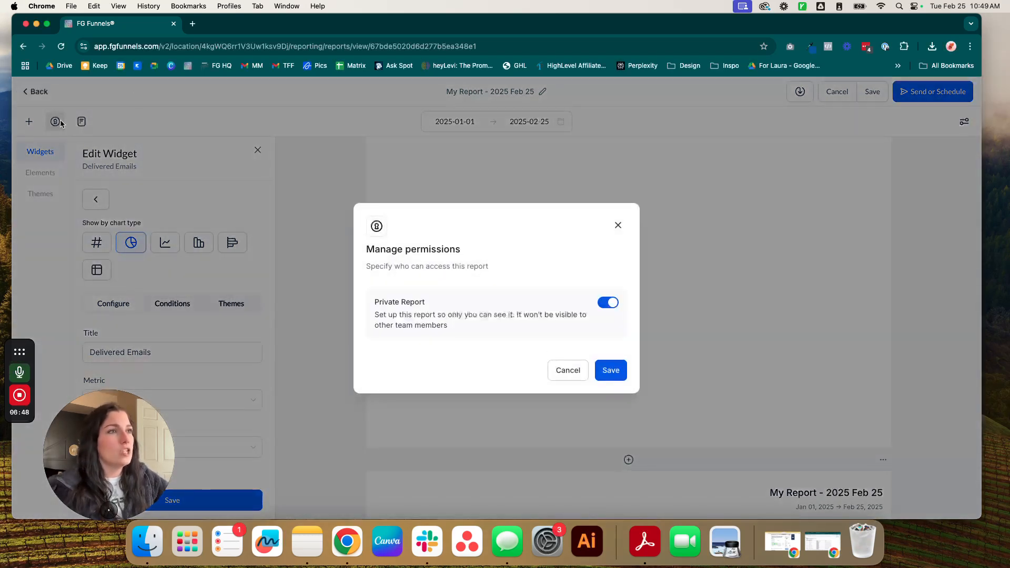
left_click_drag(372, 303, 461, 333)
left_click(462, 330)
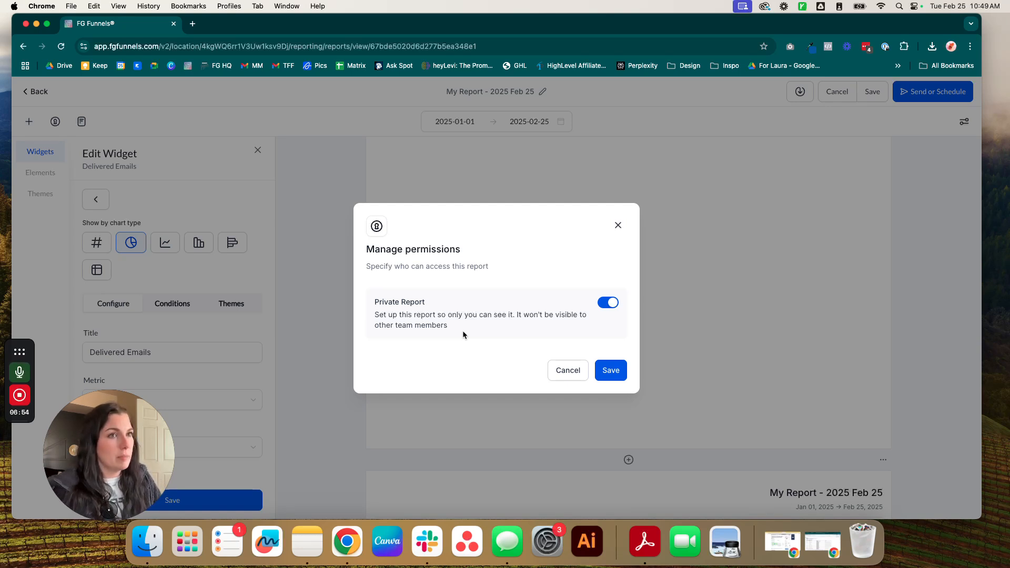
left_click(608, 303)
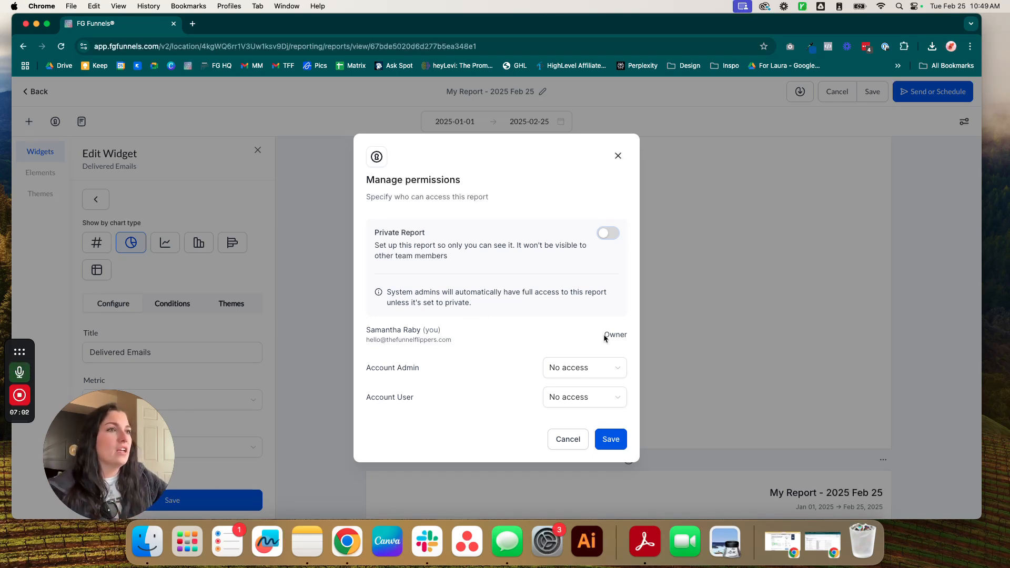
Give Account Admin Full access and Account User View access, and save the permissions and the report
left_click(582, 367)
left_click(584, 391)
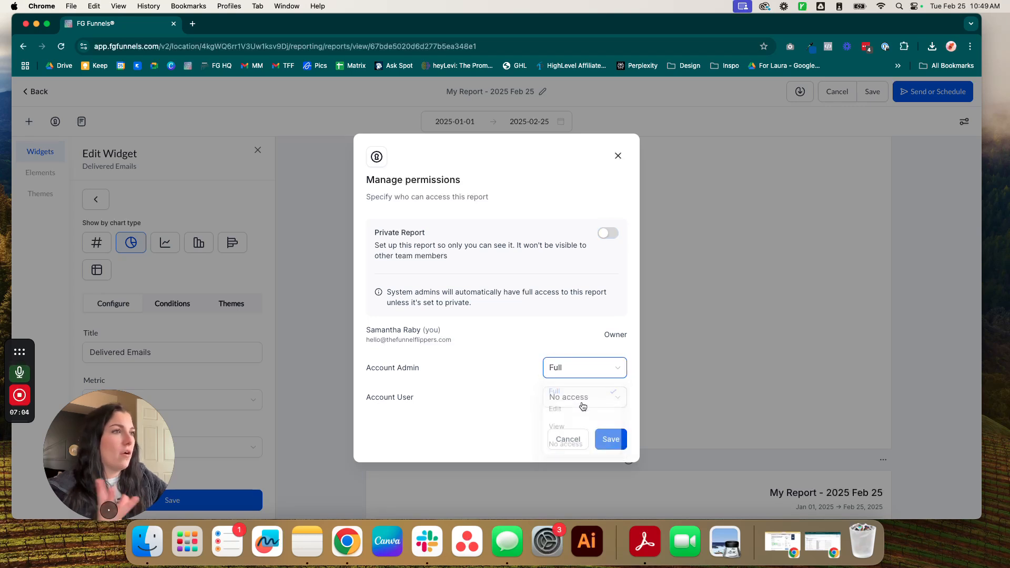
left_click(582, 401)
left_click(571, 457)
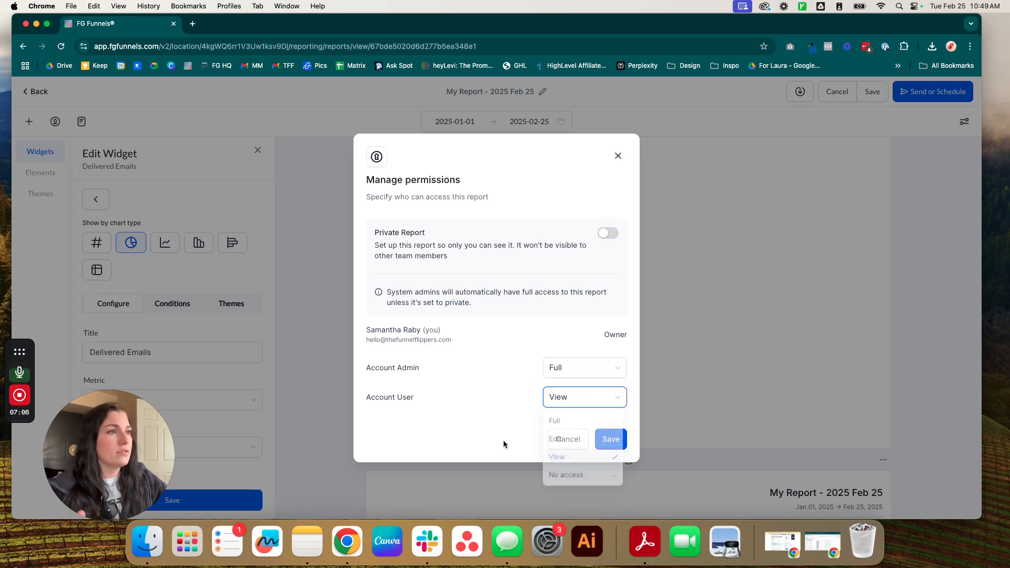
left_click(610, 438)
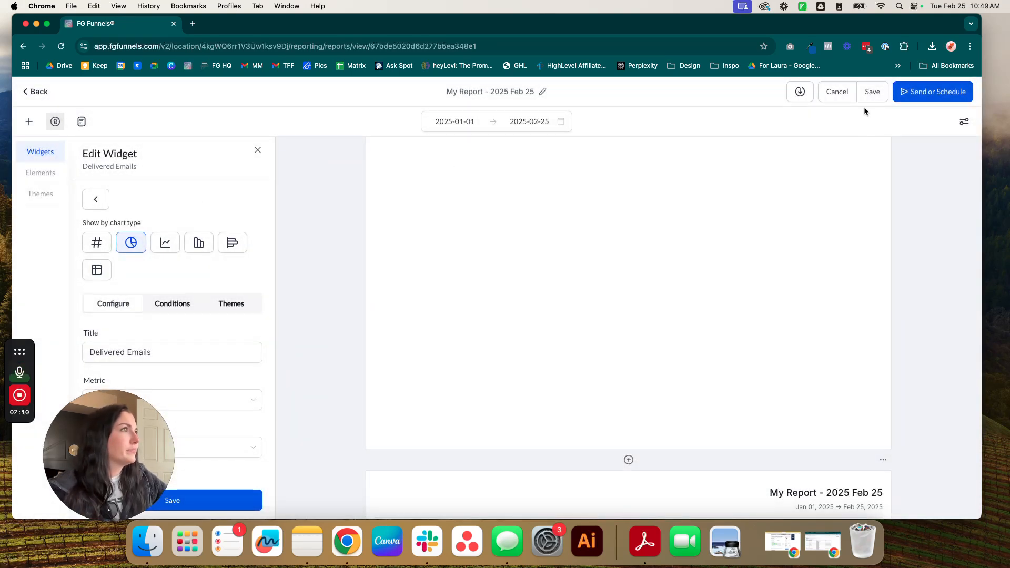
left_click(872, 92)
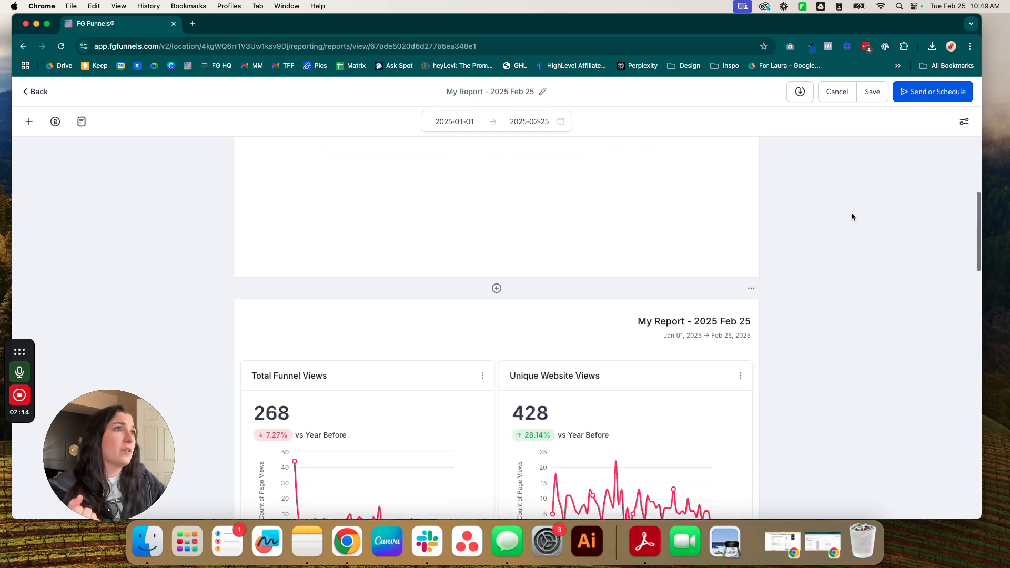
Set the report's logo image to the Funnel Flippers logo from the TFF Core Brand Board folder inside Brand Boards
left_click(964, 121)
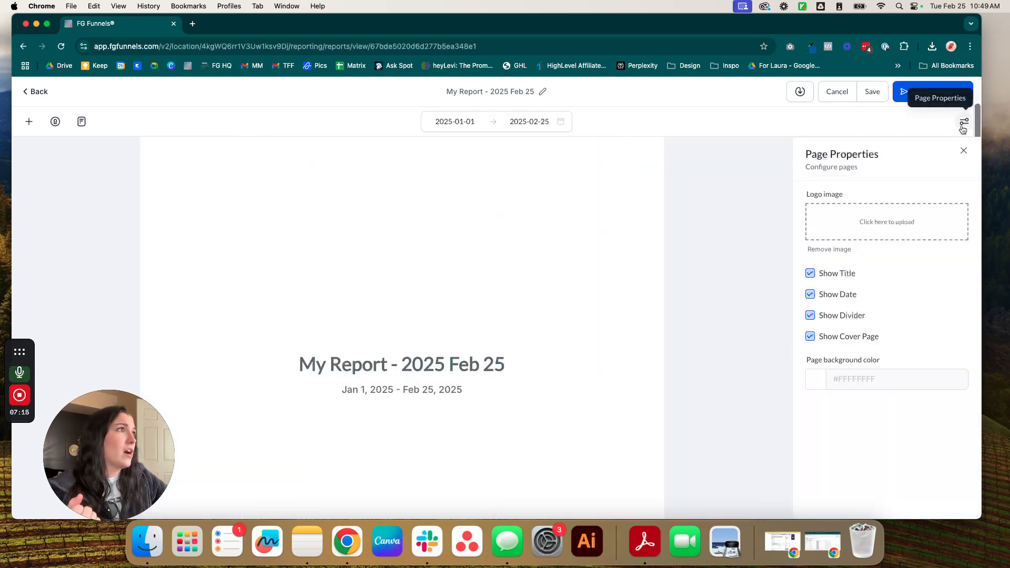
left_click(881, 220)
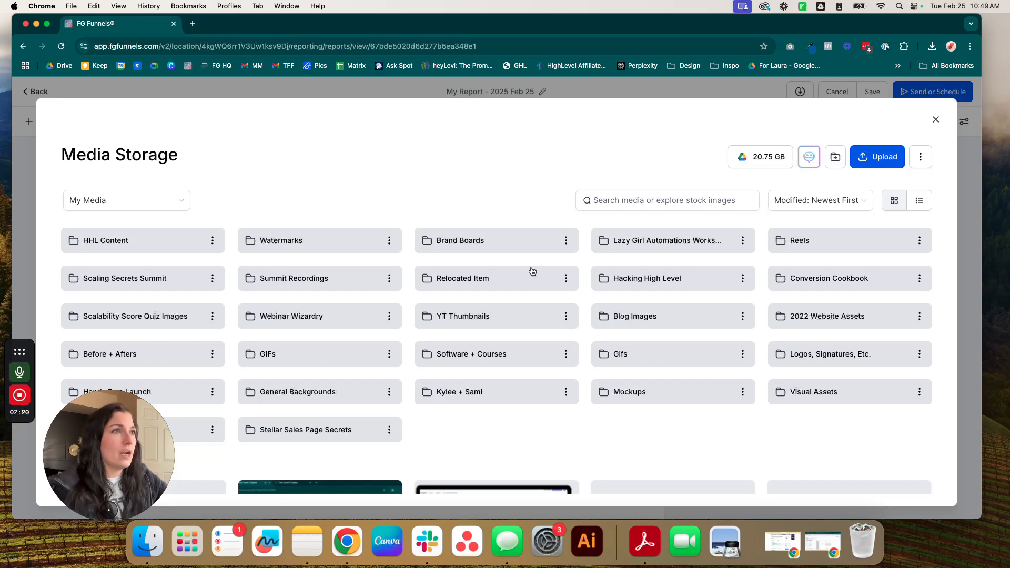
left_click(501, 246)
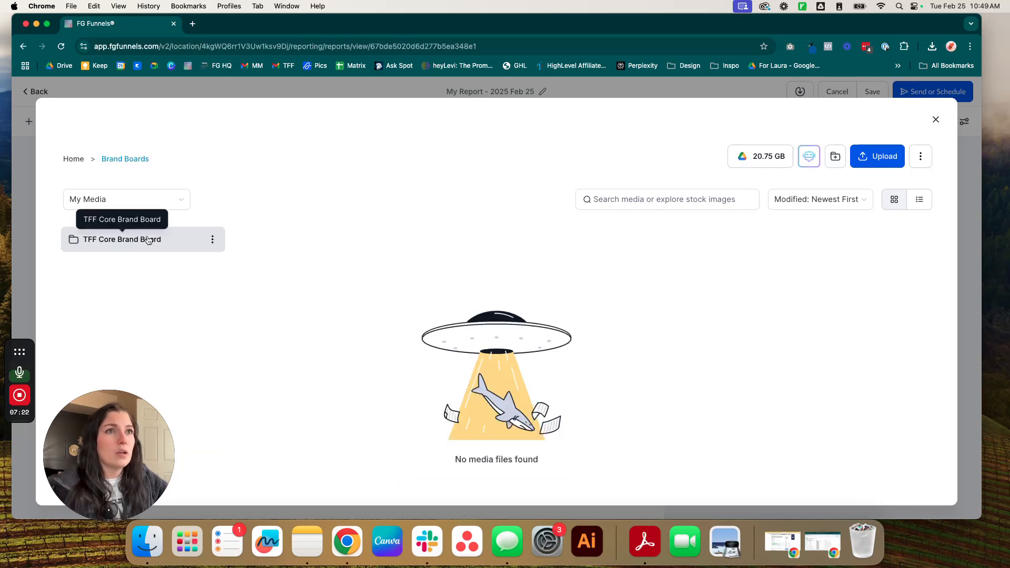
left_click(149, 240)
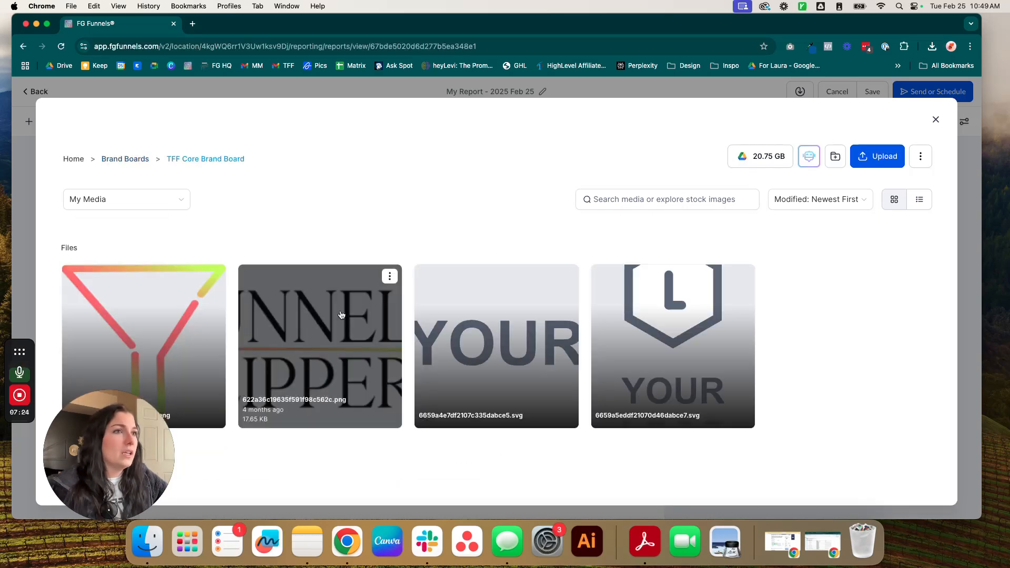
left_click(339, 313)
scroll(407, 242, "up", 3)
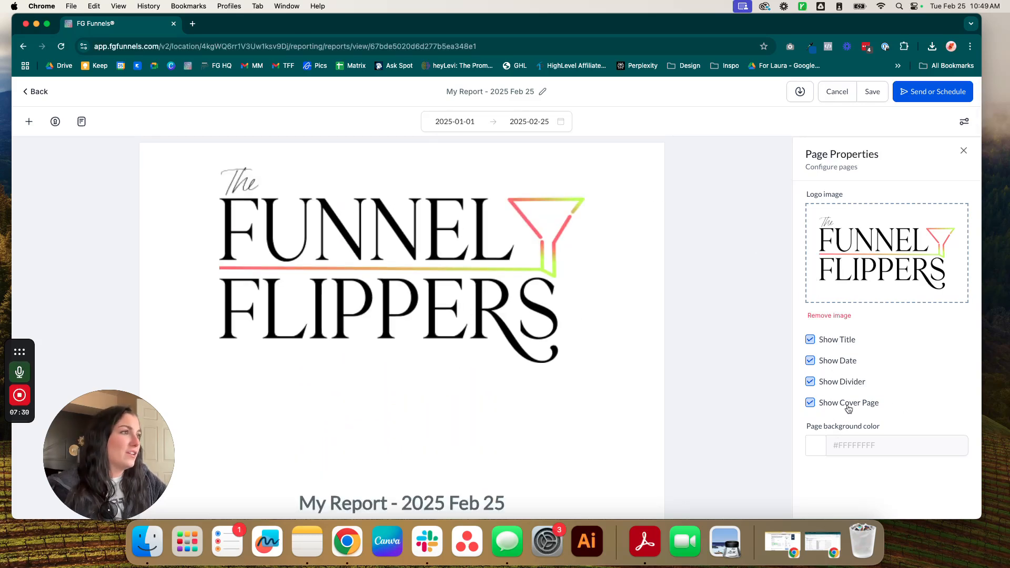
left_click(965, 149)
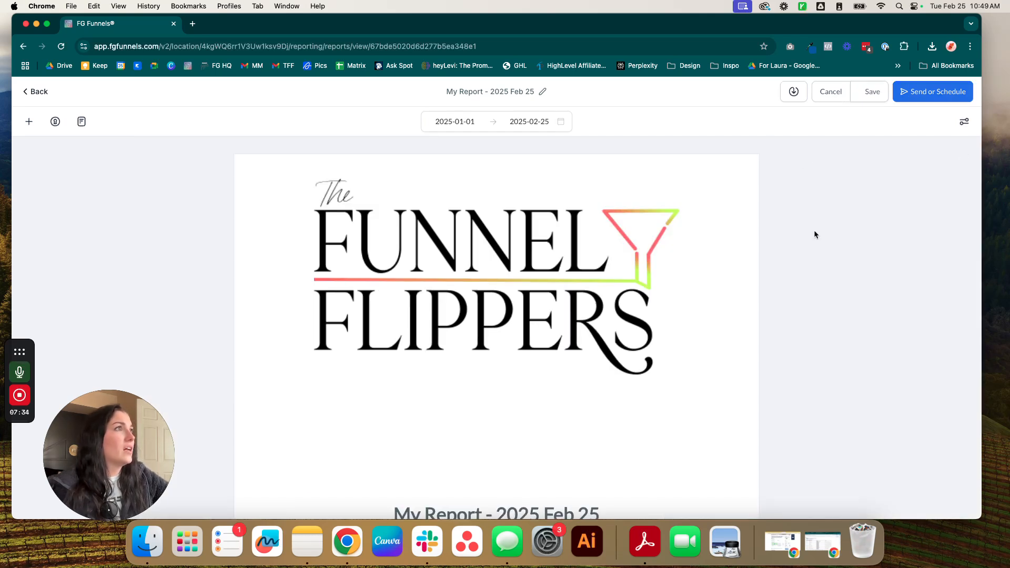
Download the report as a PDF into the HHL Content folder, and look through its pages before closing it
left_click(790, 95)
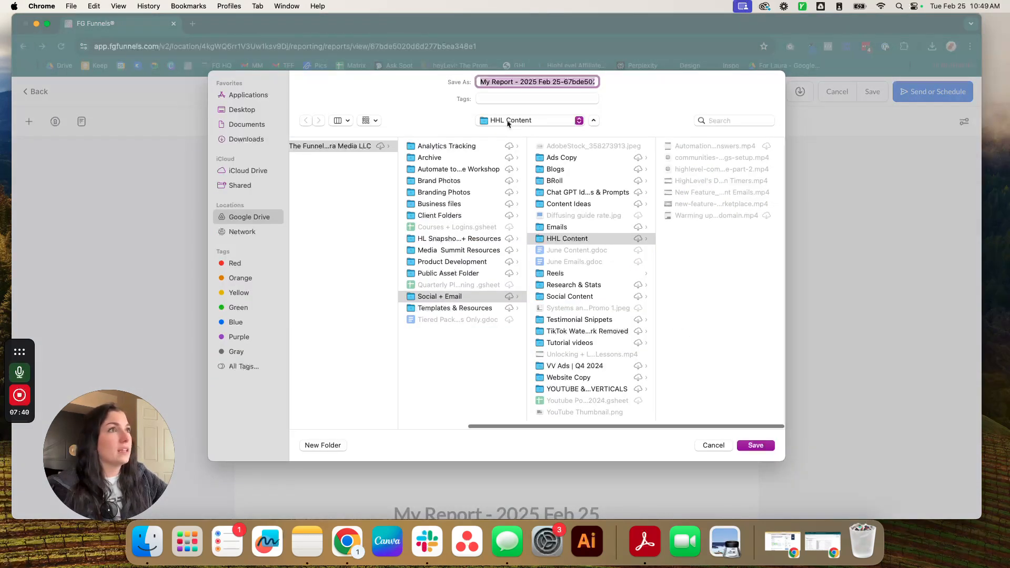
left_click(757, 446)
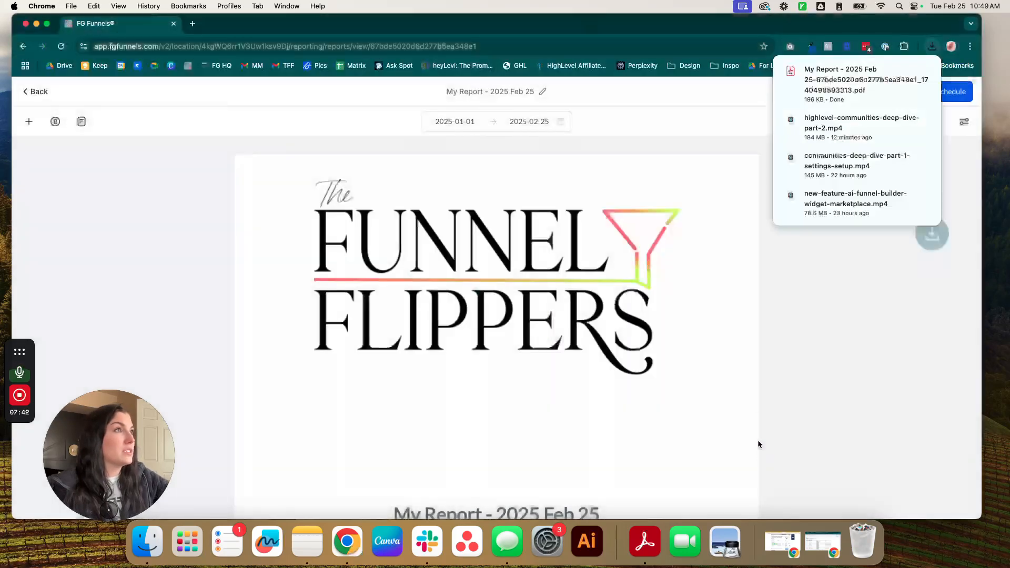
left_click(835, 83)
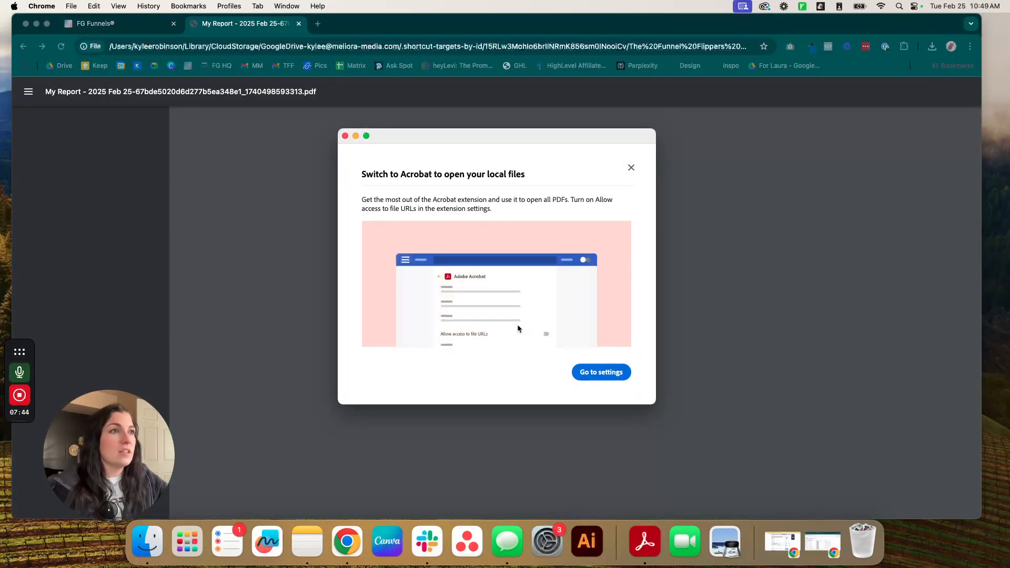
left_click(628, 169)
scroll(573, 336, "down", 15)
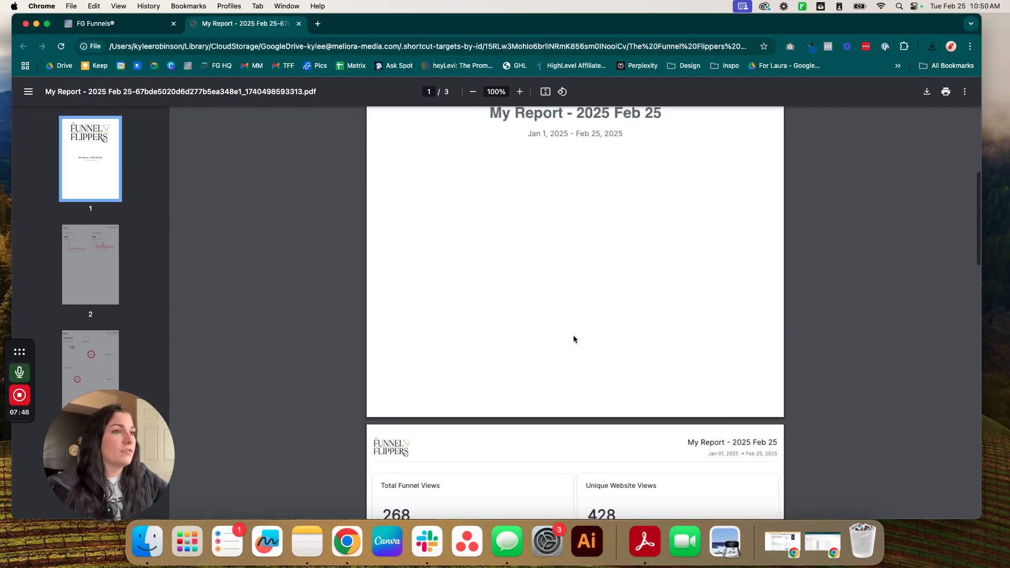
scroll(574, 339, "down", 10)
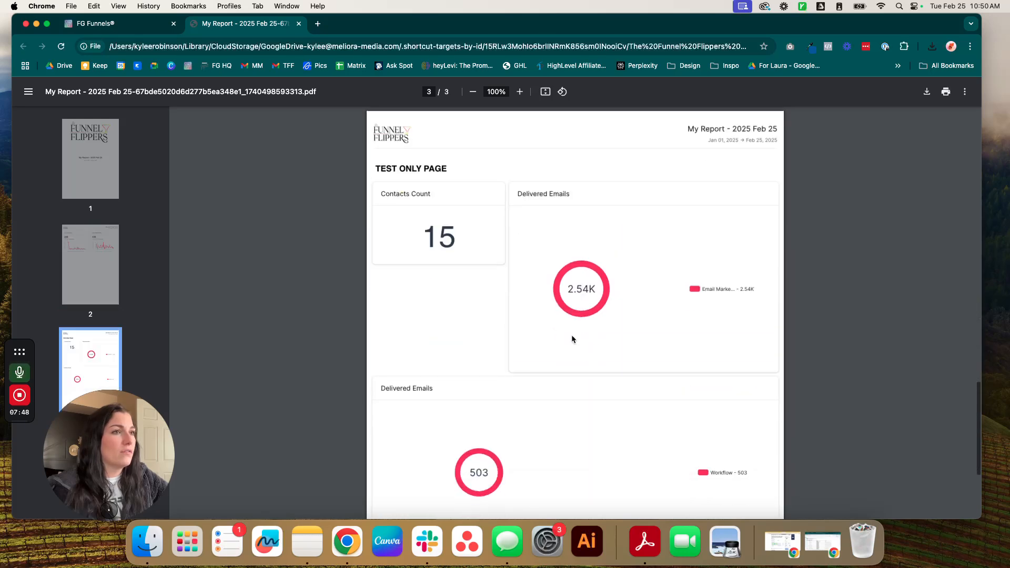
left_click(299, 24)
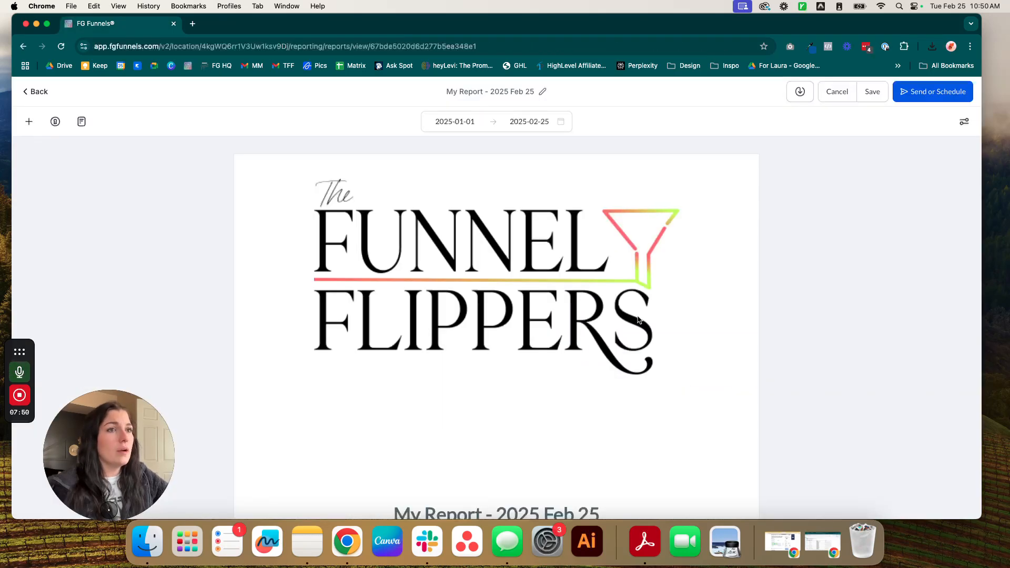
Open the report's send and schedule settings and set the schedule frequency to Monthly
left_click(932, 93)
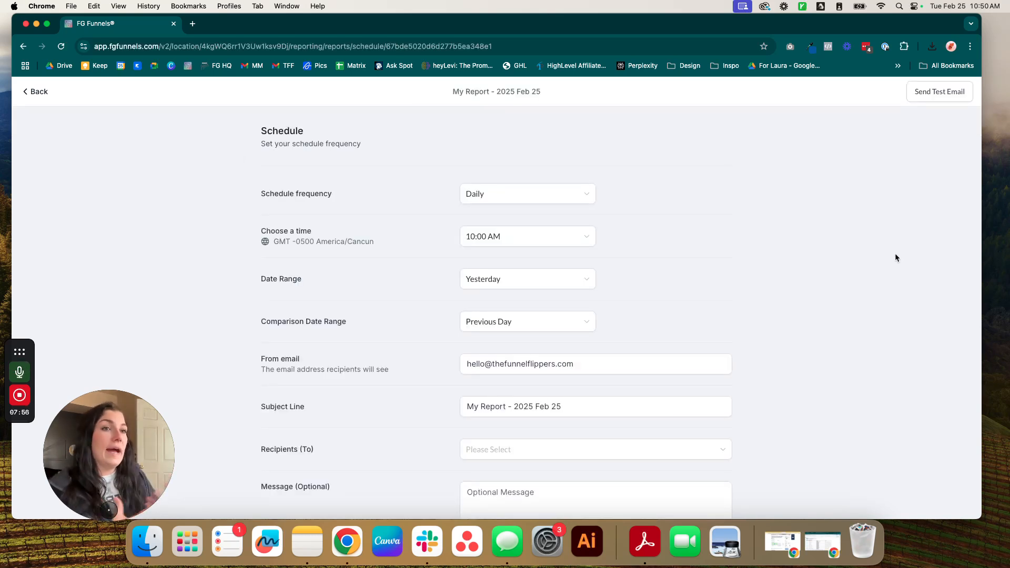
left_click(537, 196)
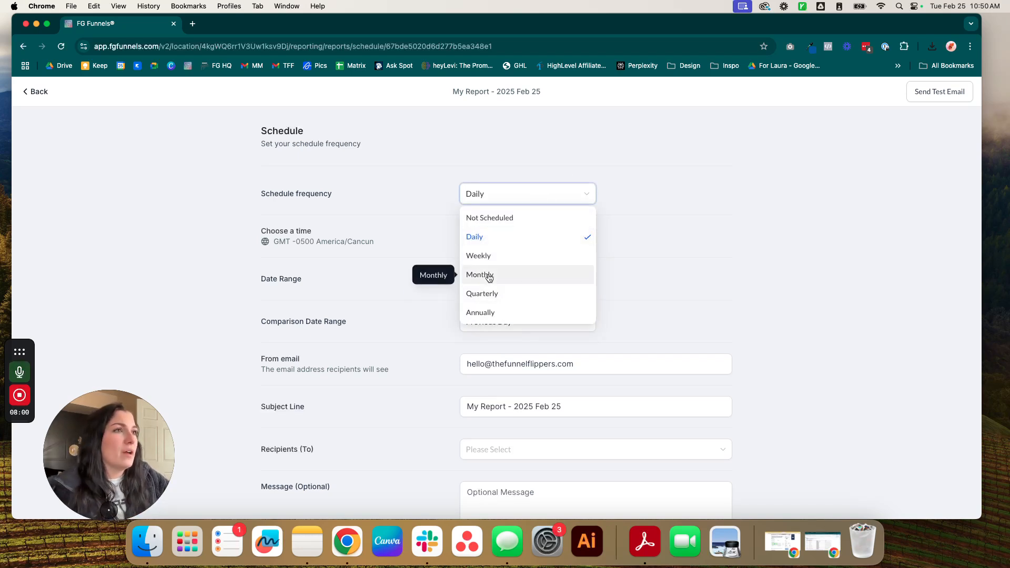
left_click(488, 278)
scroll(742, 275, "down", 2)
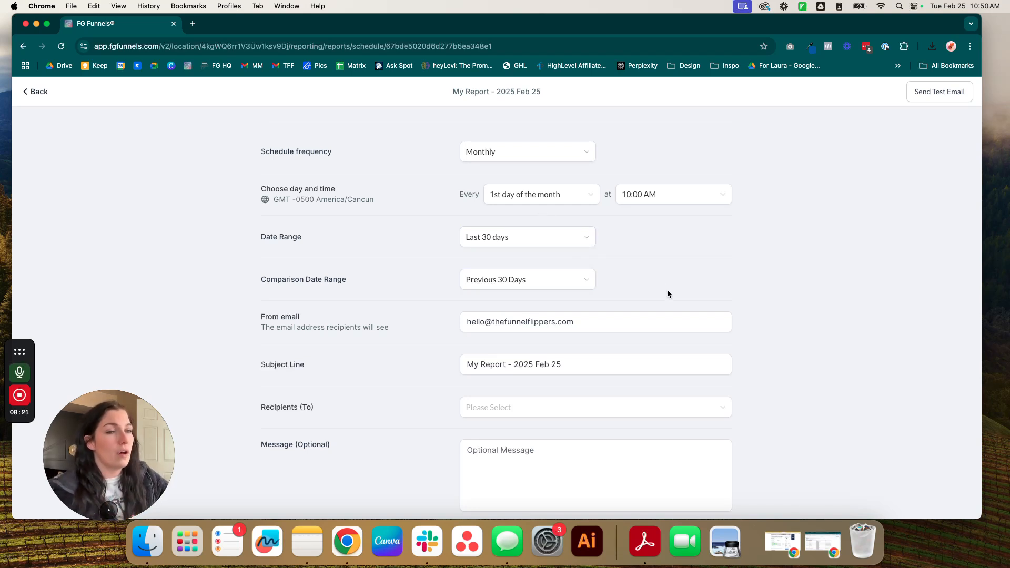
Keep Last 30 days as the scheduled report's date range and Previous 30 Days as its comparison range
scroll(664, 289, "up", 2)
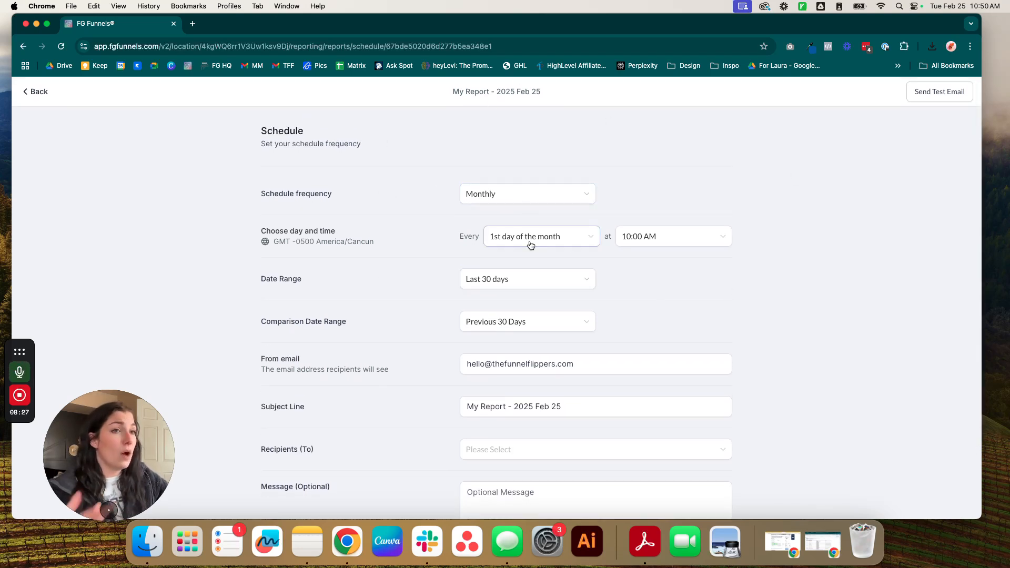
scroll(655, 350, "down", 3)
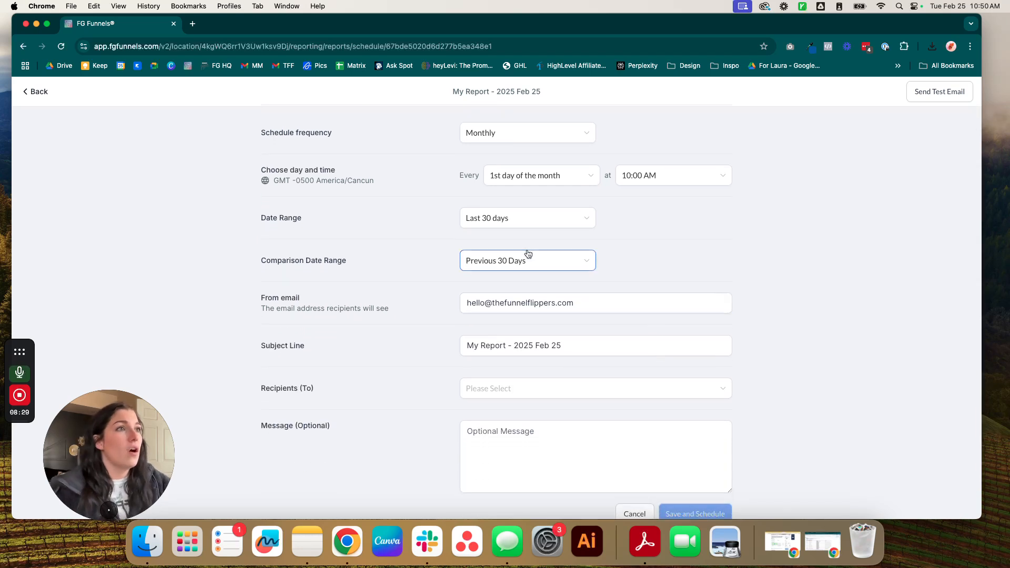
scroll(514, 210, "down", 1)
left_click(560, 205)
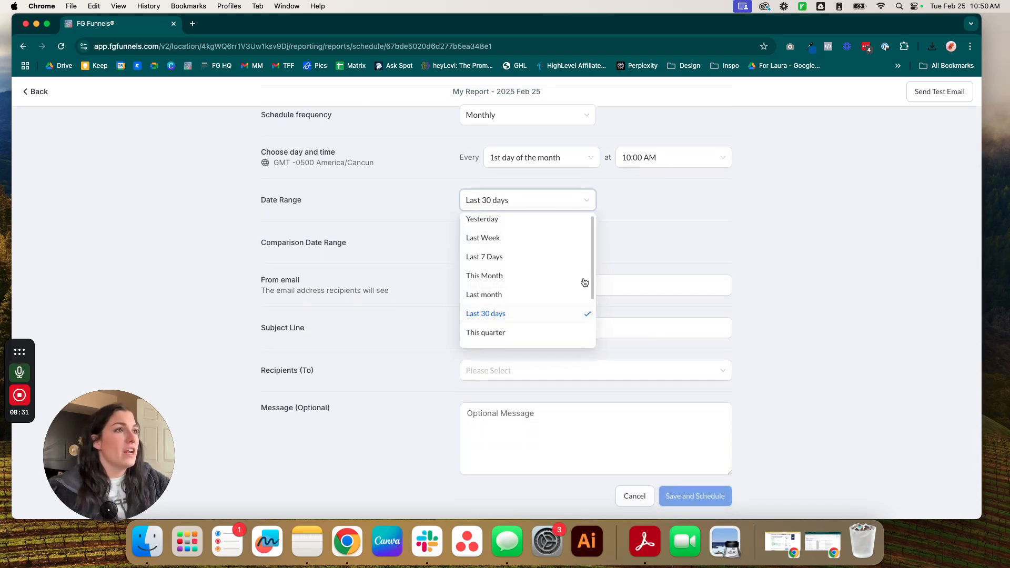
left_click(565, 322)
left_click(565, 241)
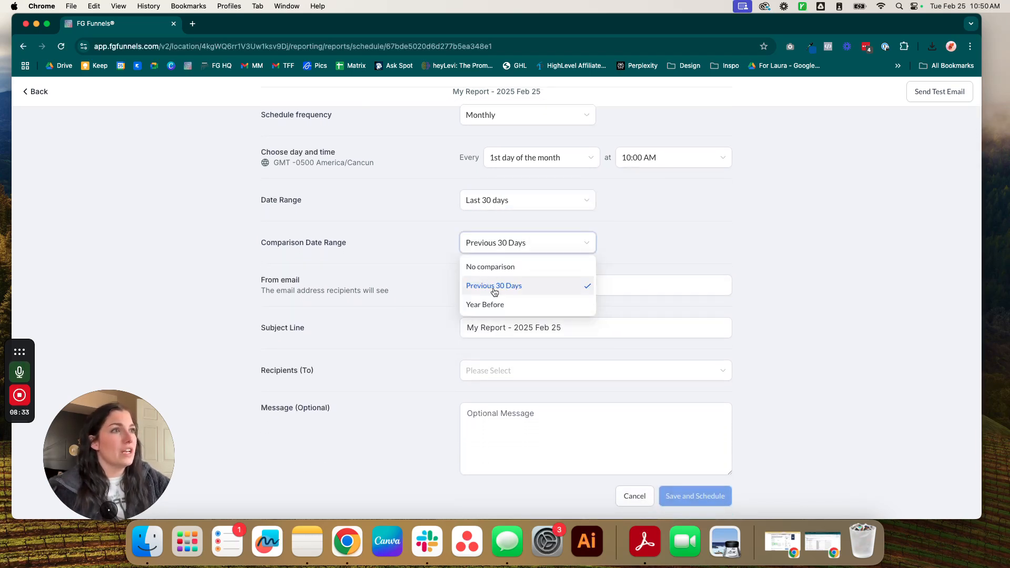
left_click(775, 281)
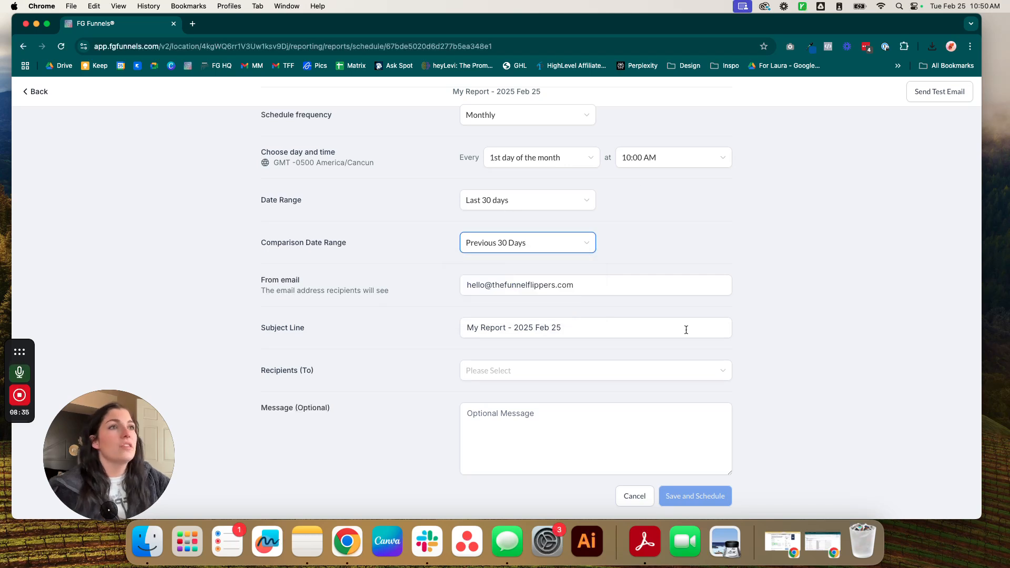
Add both listed company e-mail addresses as recipients of the scheduled report
scroll(615, 324, "down", 1)
left_click(623, 283)
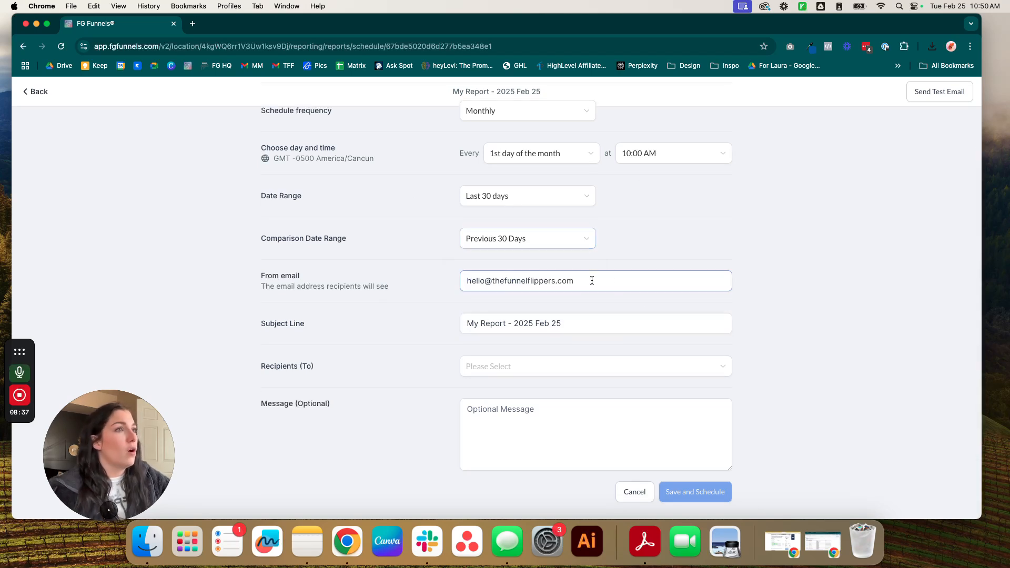
left_click(520, 372)
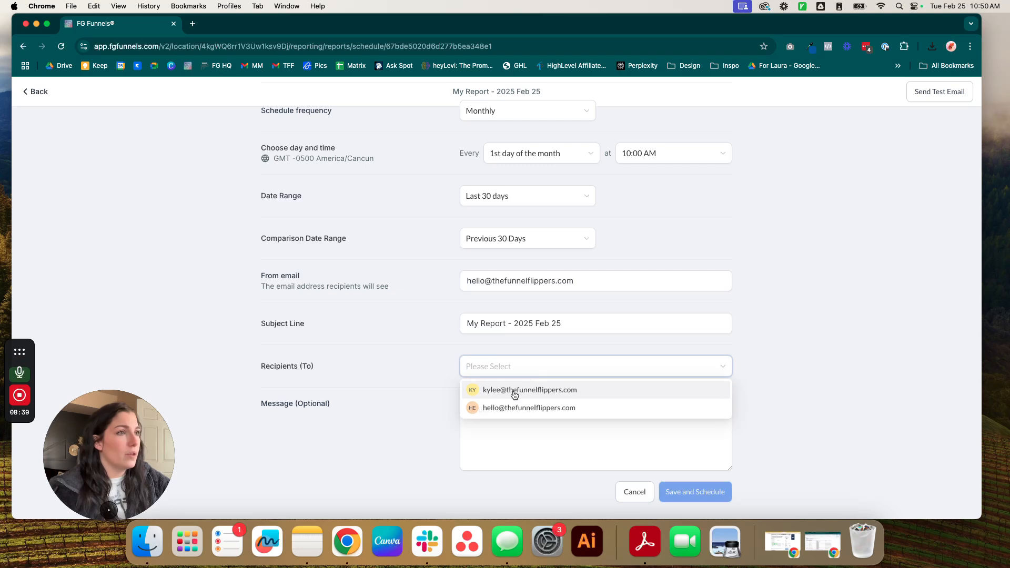
left_click(514, 390)
left_click(404, 356)
left_click(485, 409)
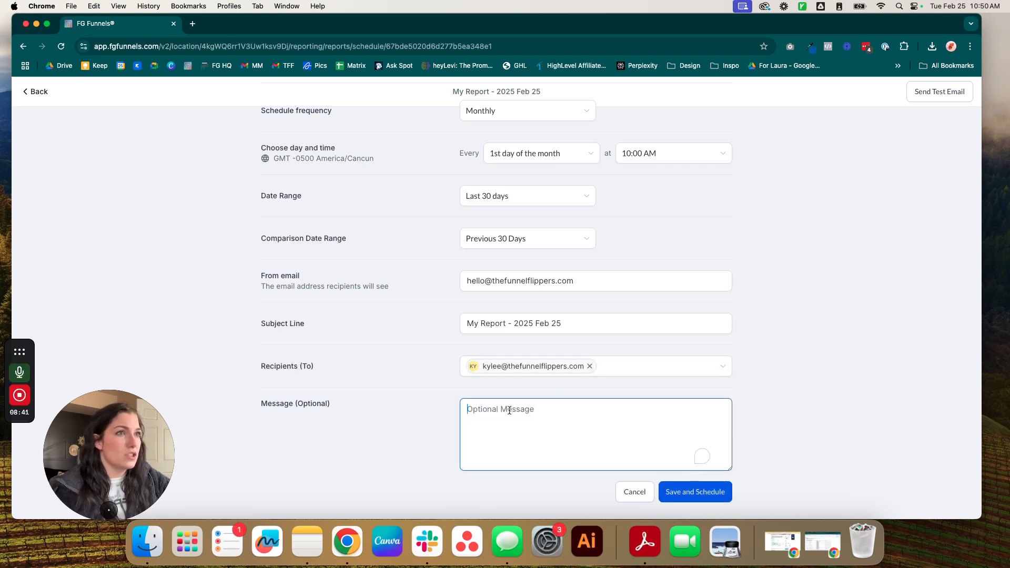
left_click(624, 367)
left_click(548, 410)
left_click(354, 356)
left_click_drag(574, 280, 480, 281)
left_click_drag(364, 336, 502, 386)
left_click(472, 403)
left_click(569, 327)
Enter the message "Your monthly marketing report is here", and save the schedule
left_click(523, 421)
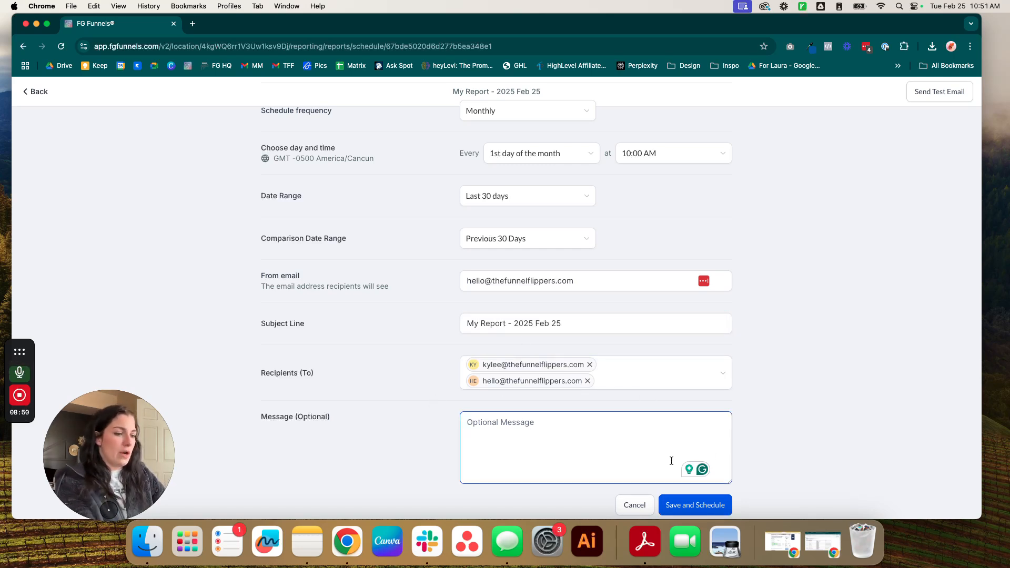
type("Your monthly marketing report is here")
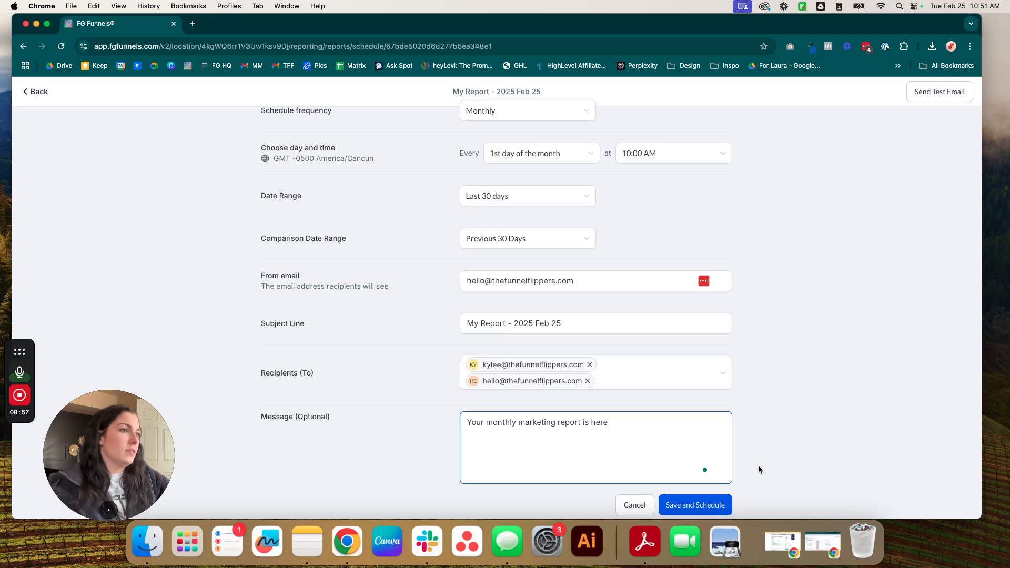
left_click(720, 504)
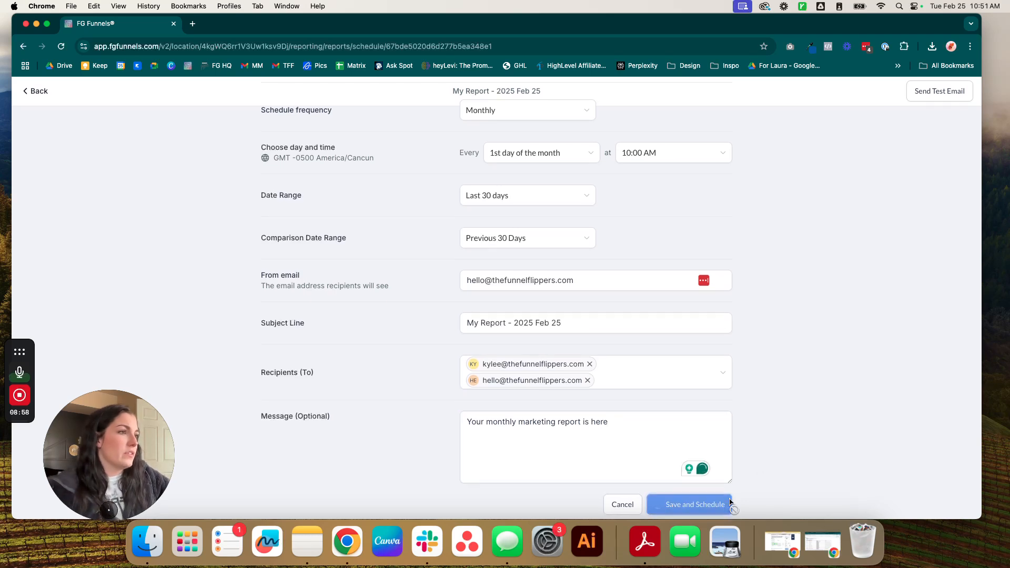
Change the monthly sending day to the 25th day of the month, keeping the time at 10:00 AM
scroll(684, 292, "up", 2)
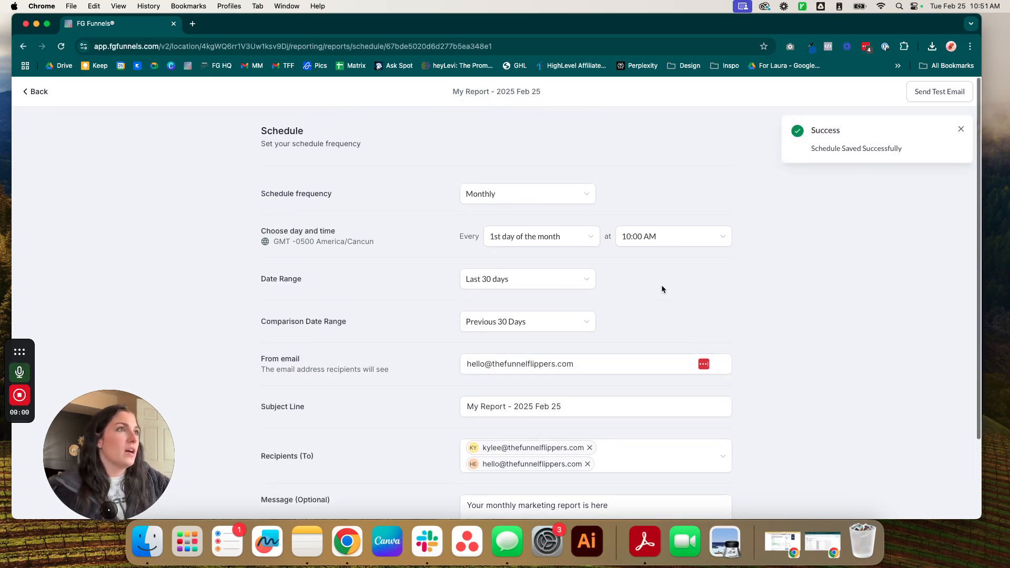
scroll(509, 226, "up", 1)
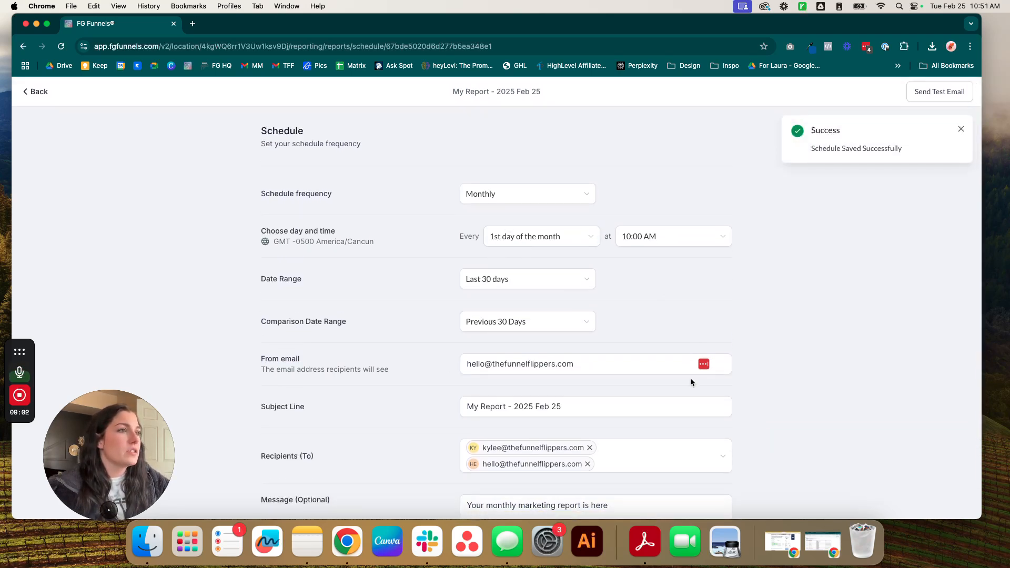
scroll(690, 376, "down", 3)
scroll(570, 424, "up", 3)
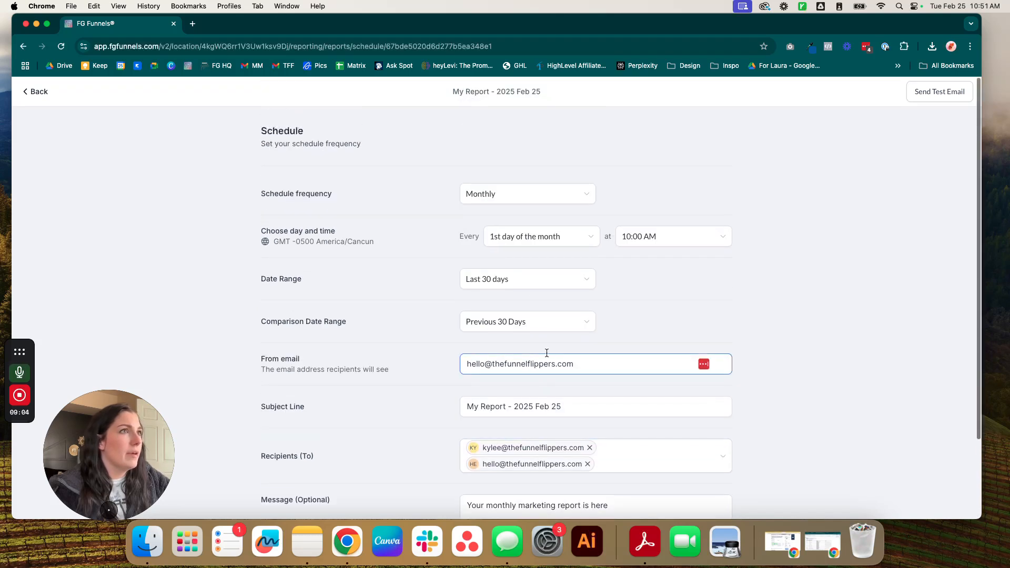
left_click(532, 238)
scroll(507, 263, "down", 1)
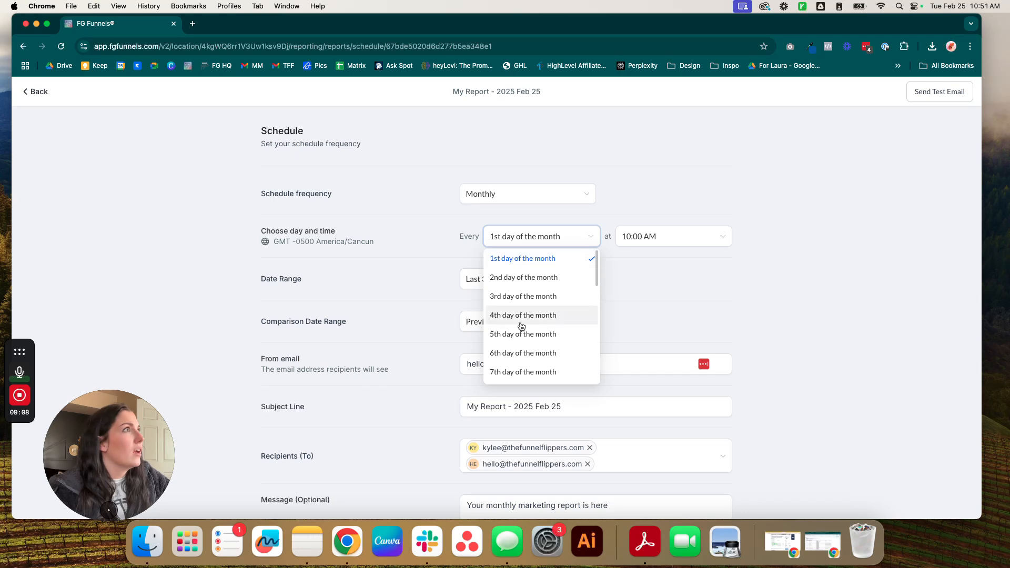
scroll(519, 328, "down", 2)
scroll(520, 336, "down", 10)
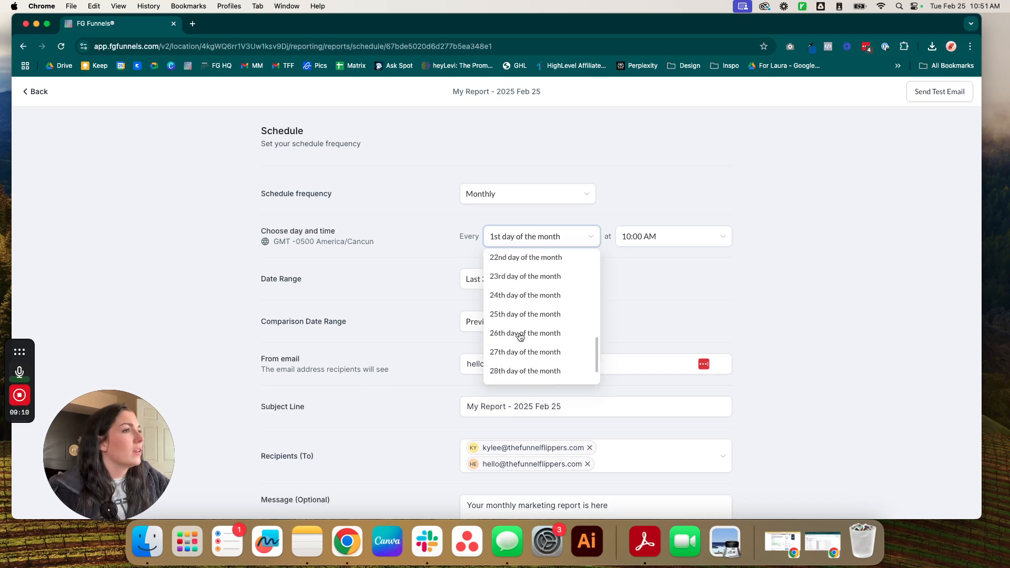
left_click(512, 268)
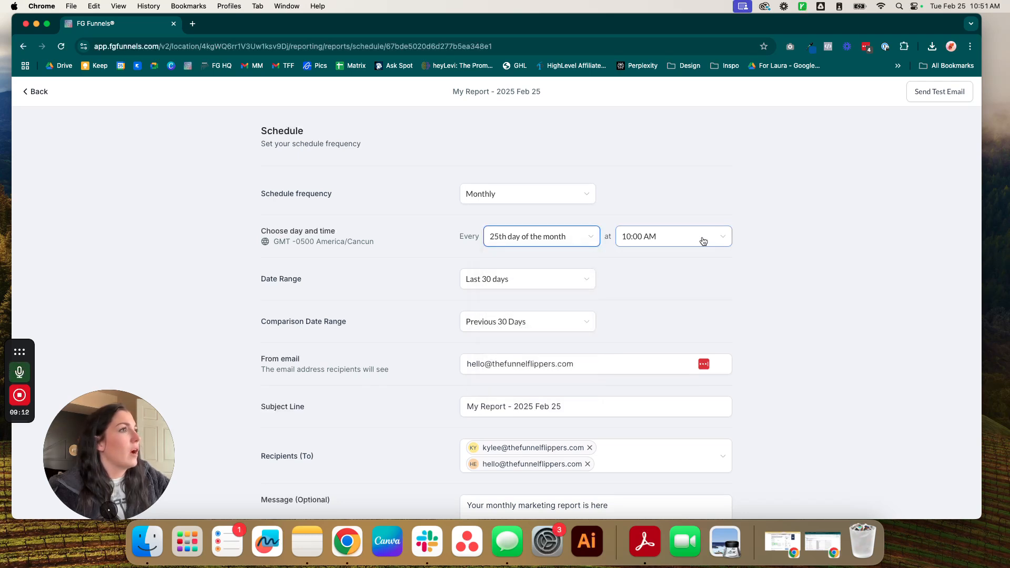
left_click(697, 237)
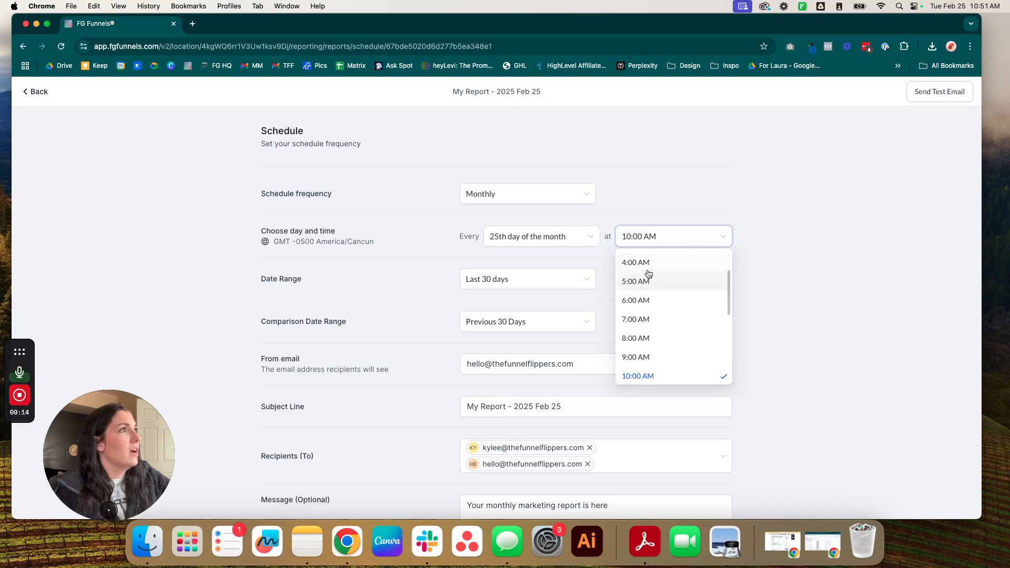
left_click(691, 207)
Send a test email of the report to the first listed recipient
left_click(924, 94)
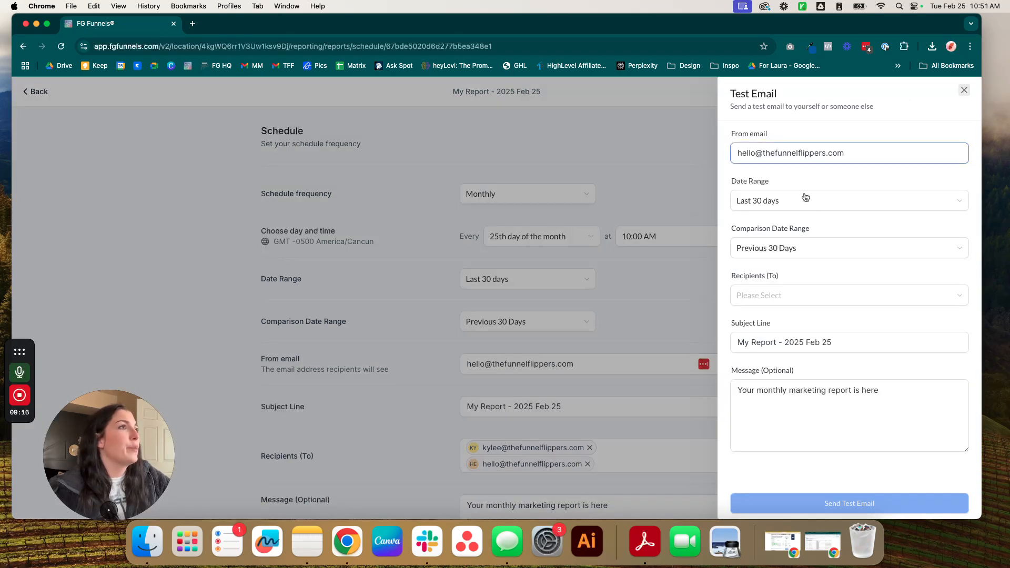
left_click(783, 296)
left_click(793, 325)
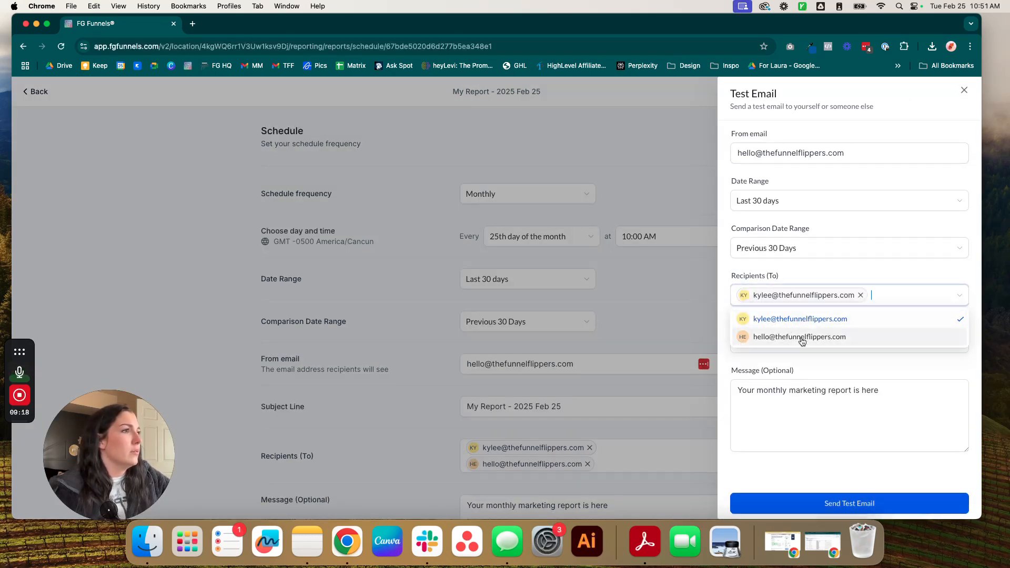
left_click(807, 372)
left_click(849, 503)
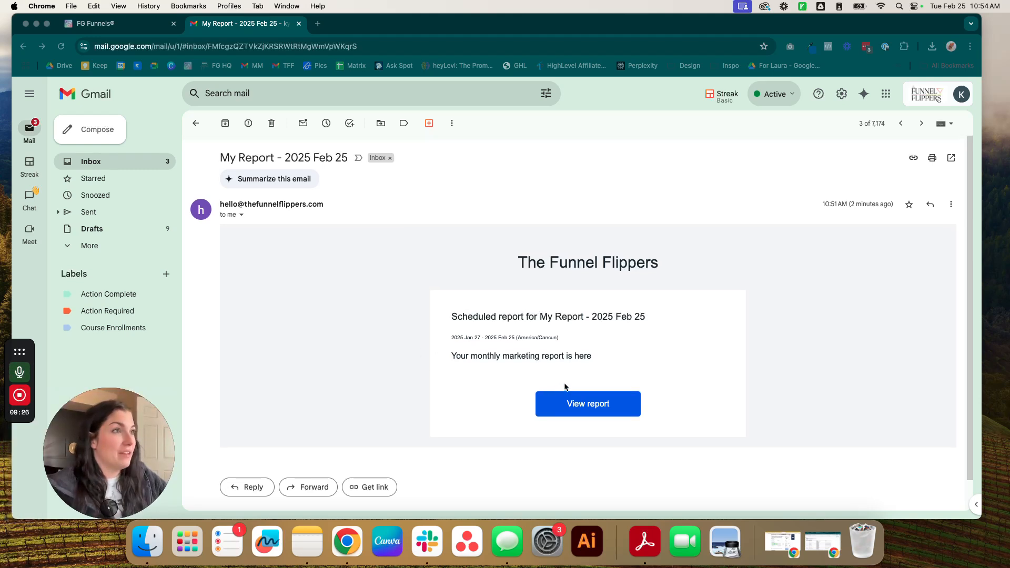
Open the report from the received test email, and export it as My Report - 2025 Feb 25-snapshot to the HHL Content folder
left_click(573, 403)
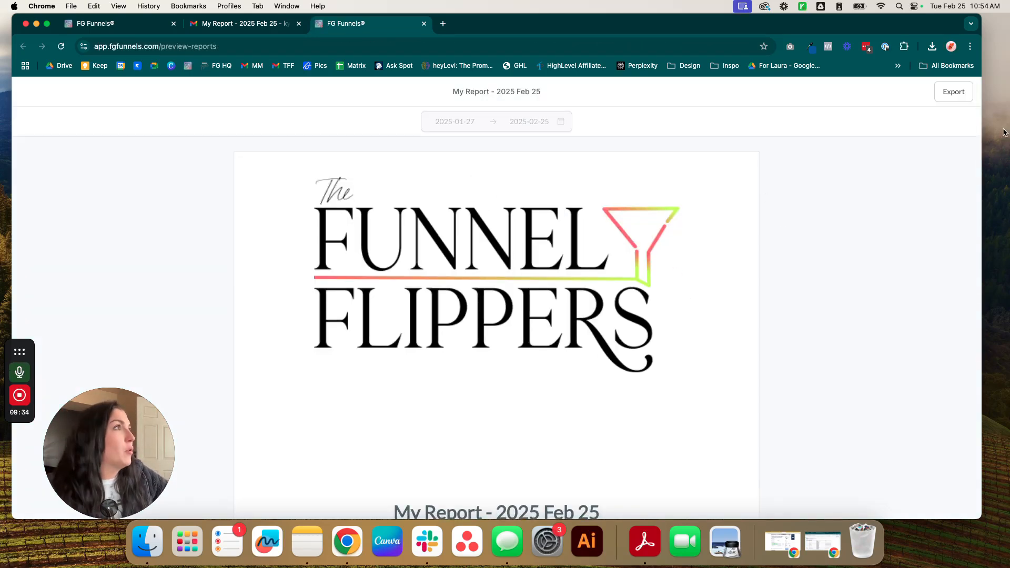
left_click(955, 90)
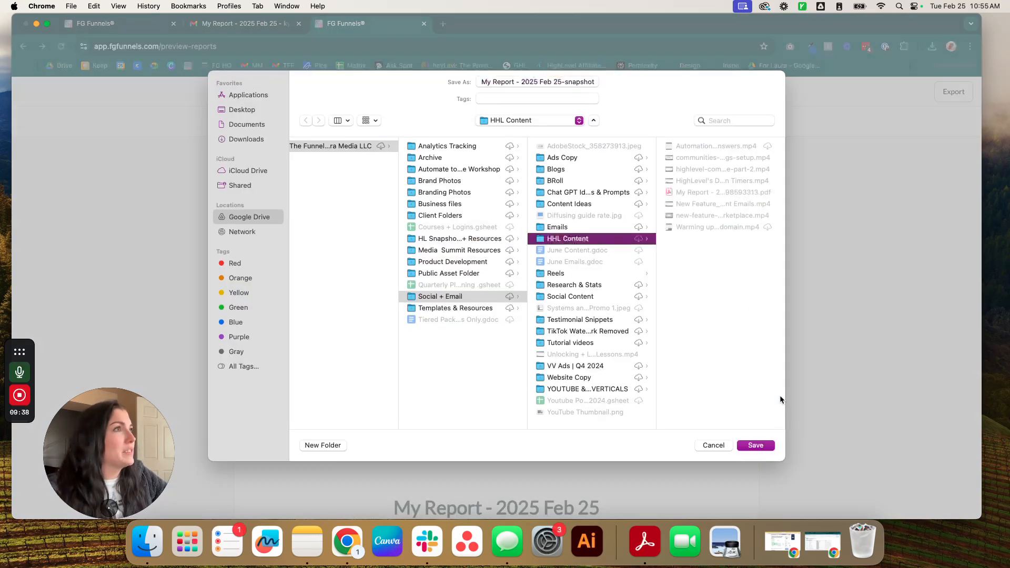
left_click(756, 445)
Look through the report's pages from the cover with its logo and date range onward
scroll(720, 433, "down", 10)
scroll(710, 427, "down", 10)
scroll(703, 423, "up", 20)
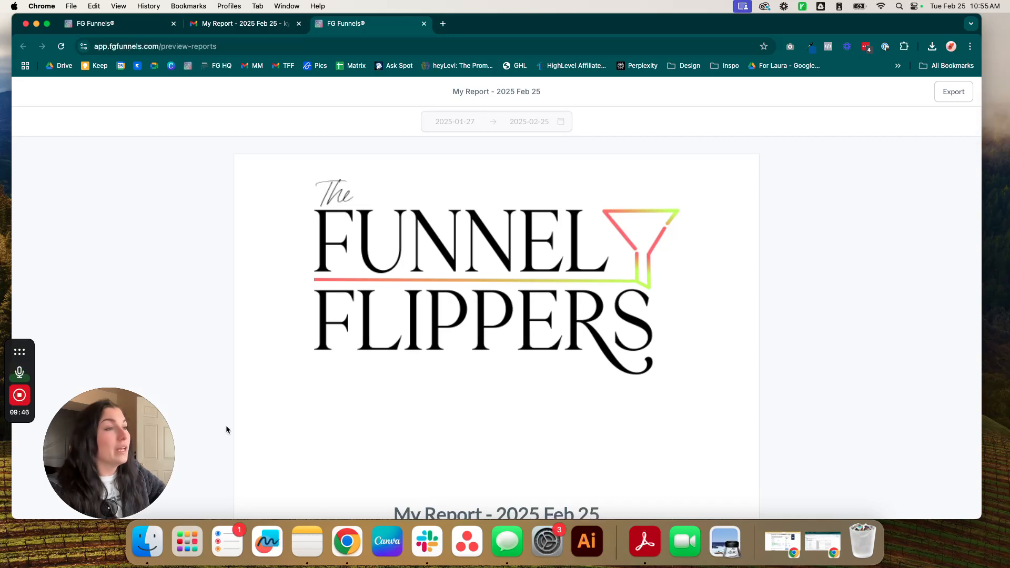
scroll(423, 360, "down", 5)
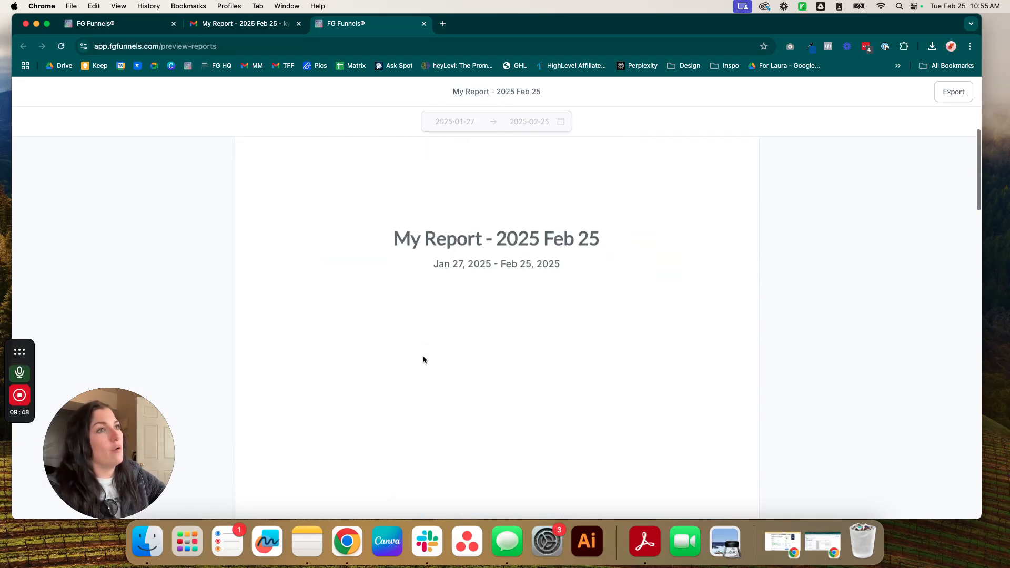
scroll(424, 360, "up", 2)
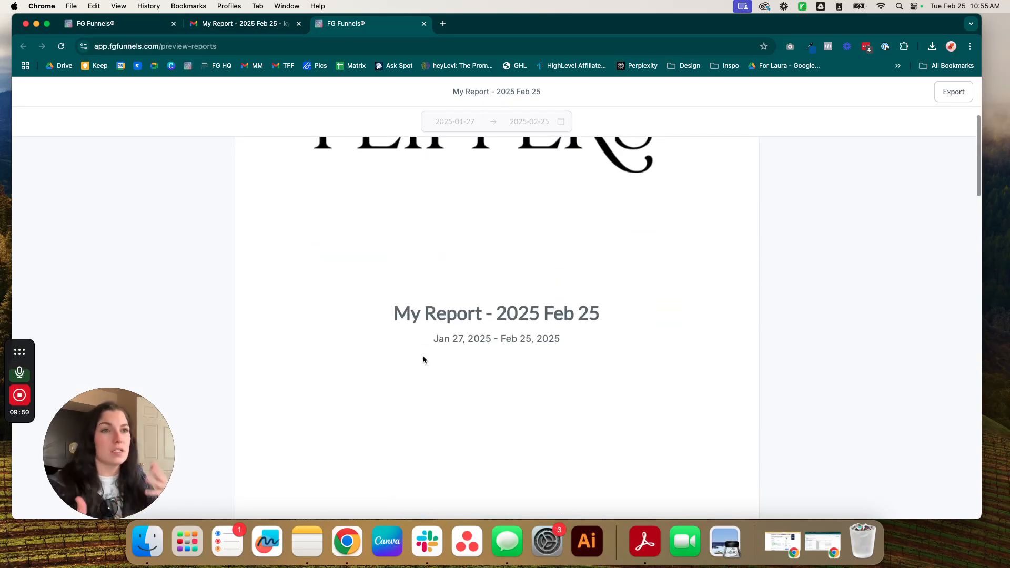